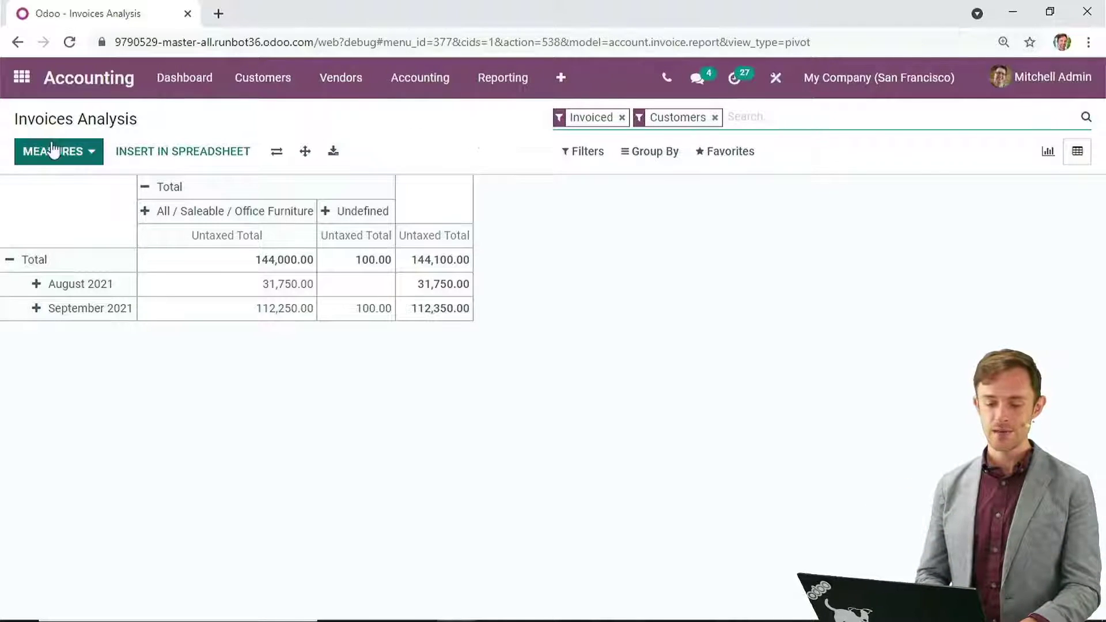
Replace the pivot's column grouping with a grouping by Salesperson
click(146, 189)
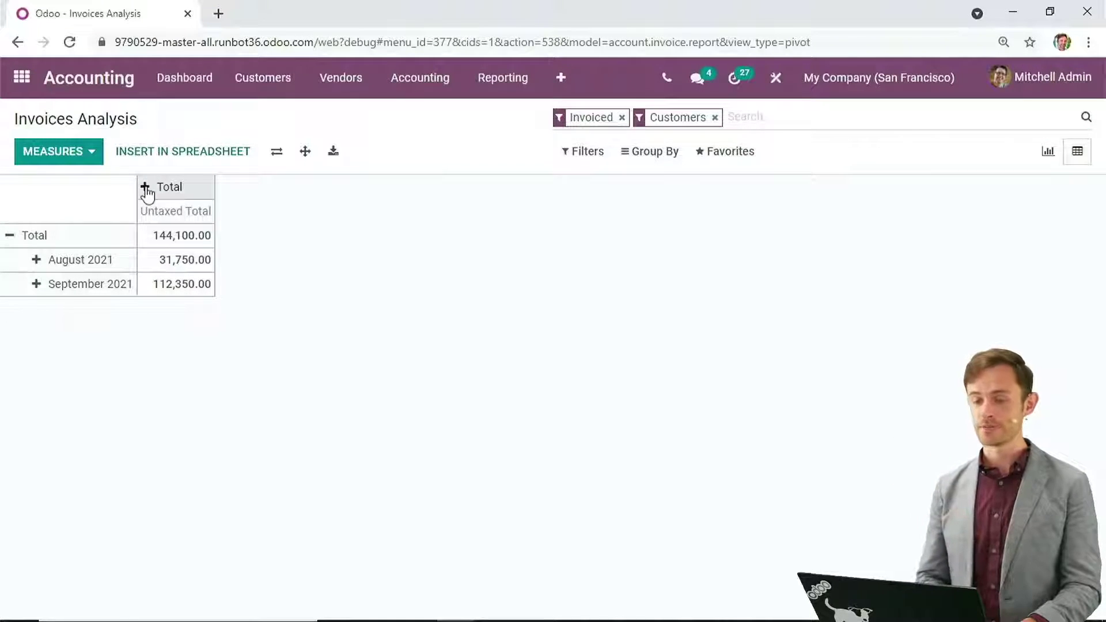
click(146, 189)
click(198, 218)
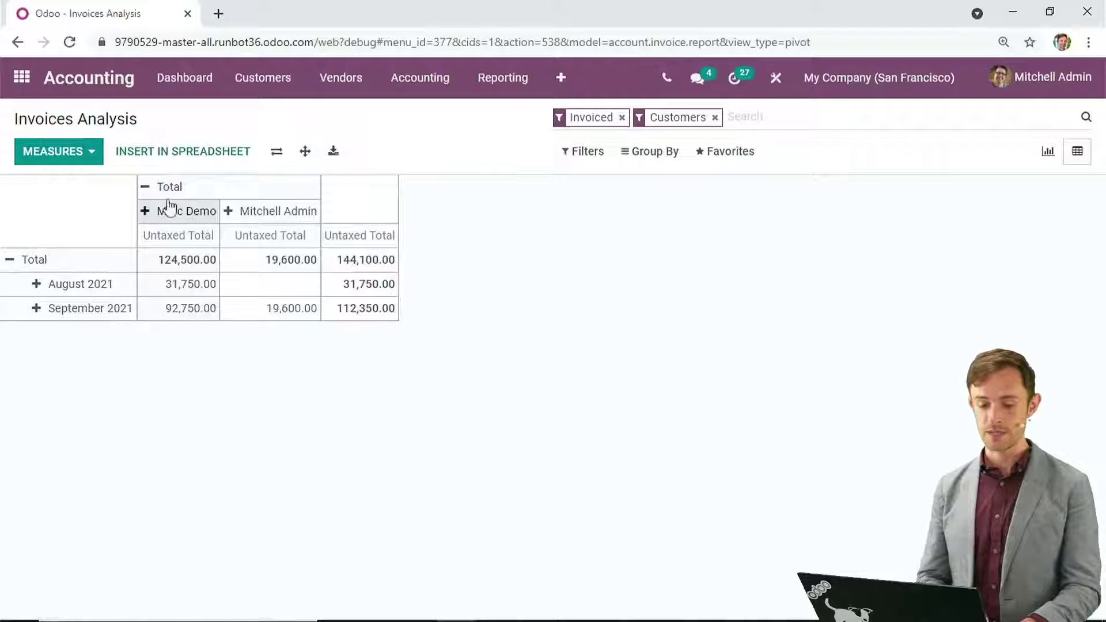
Collapse the pivot's monthly rows and regroup them with a custom group by Product
click(8, 264)
click(8, 264)
click(55, 512)
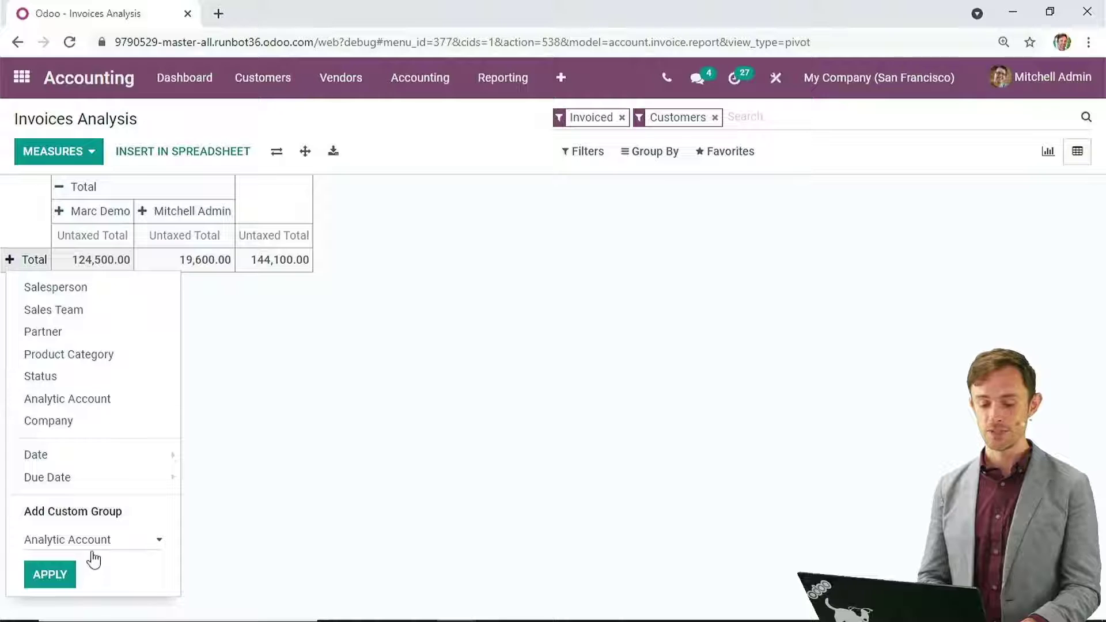
click(92, 522)
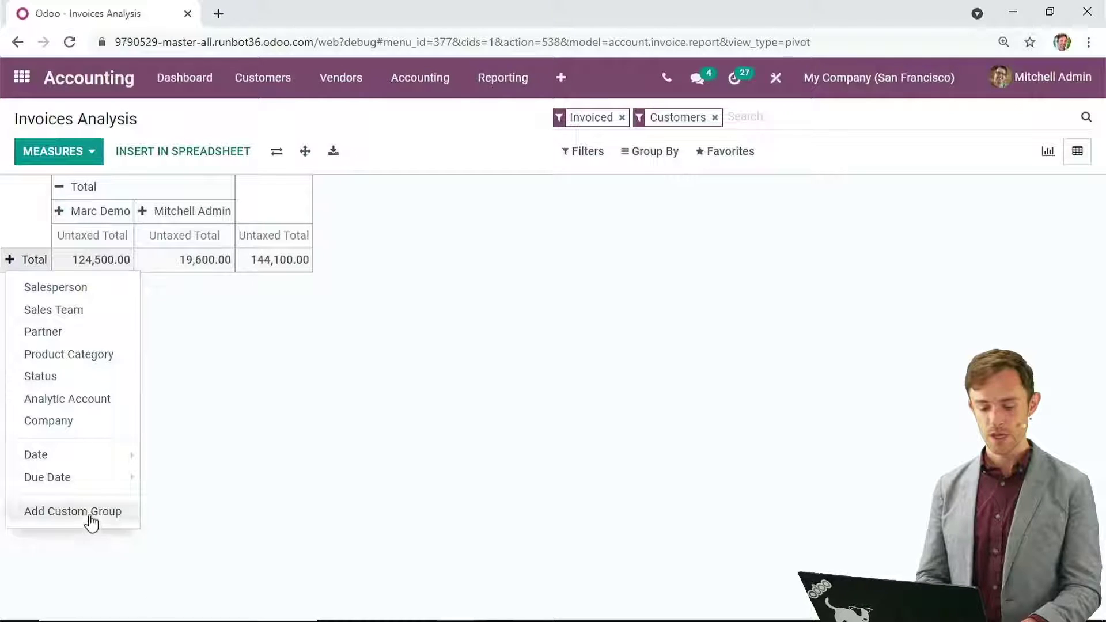
click(91, 522)
click(74, 544)
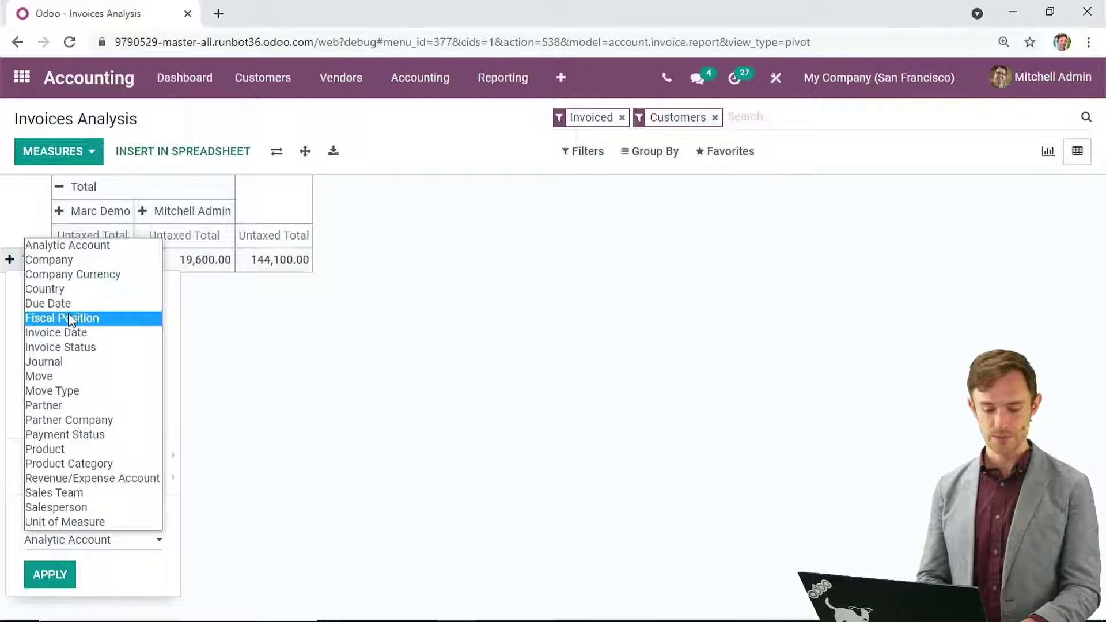
key(p)
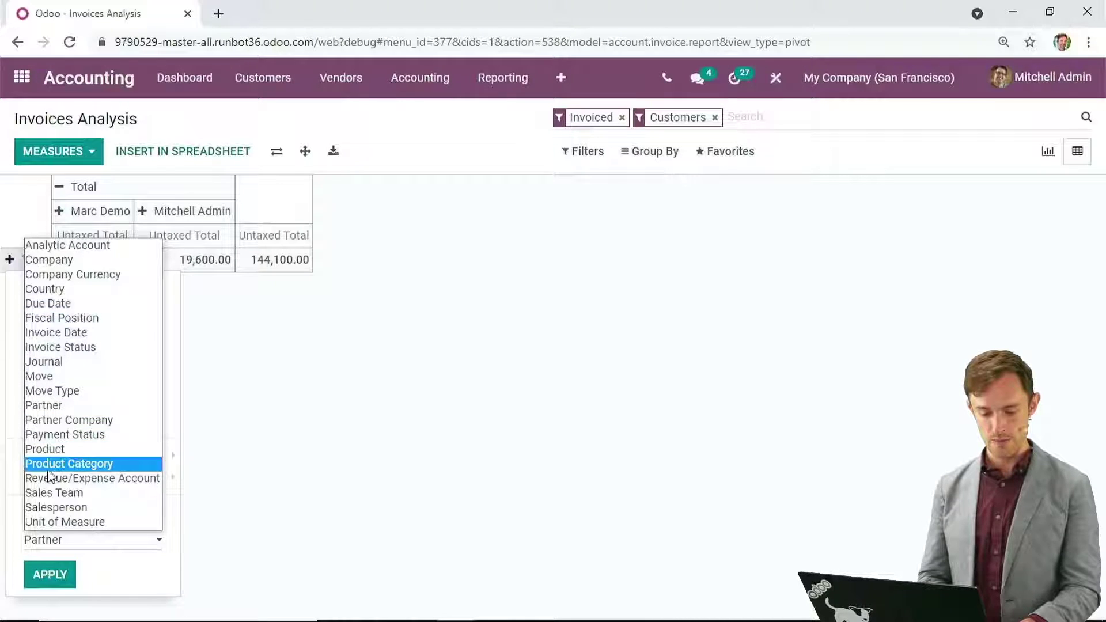
click(49, 450)
click(50, 574)
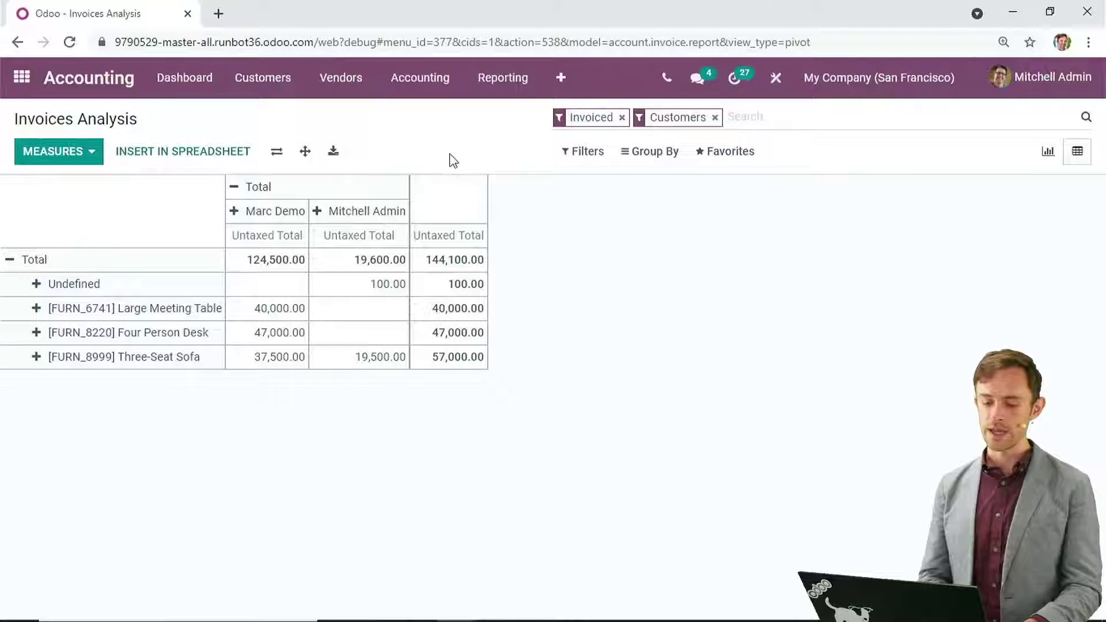
Insert the invoice pivot into a new spreadsheet
click(184, 156)
click(215, 151)
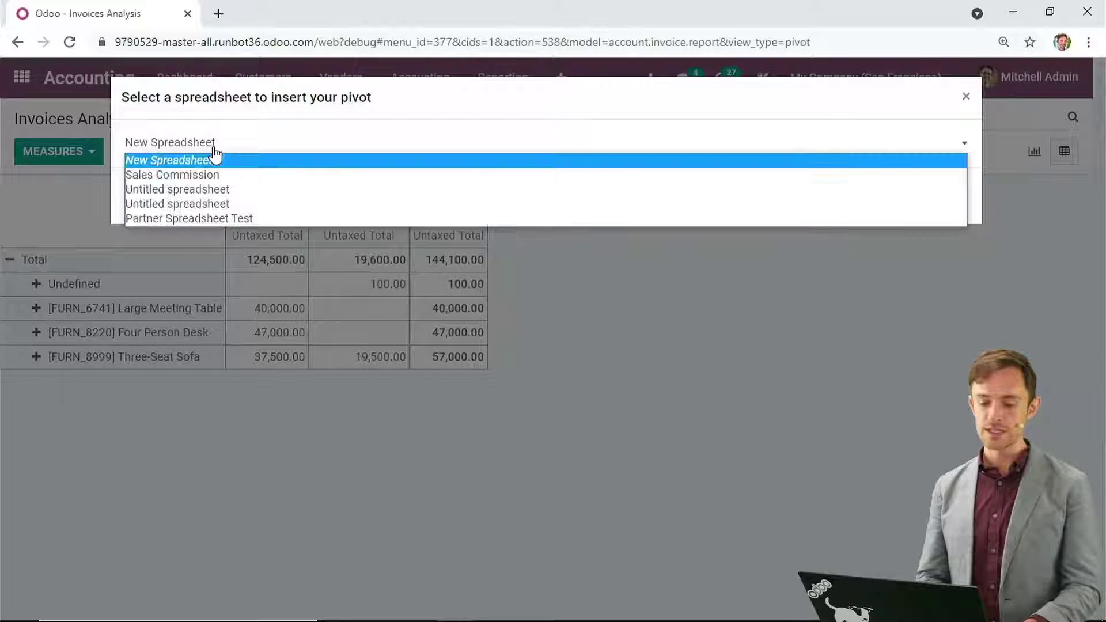
click(217, 139)
click(171, 201)
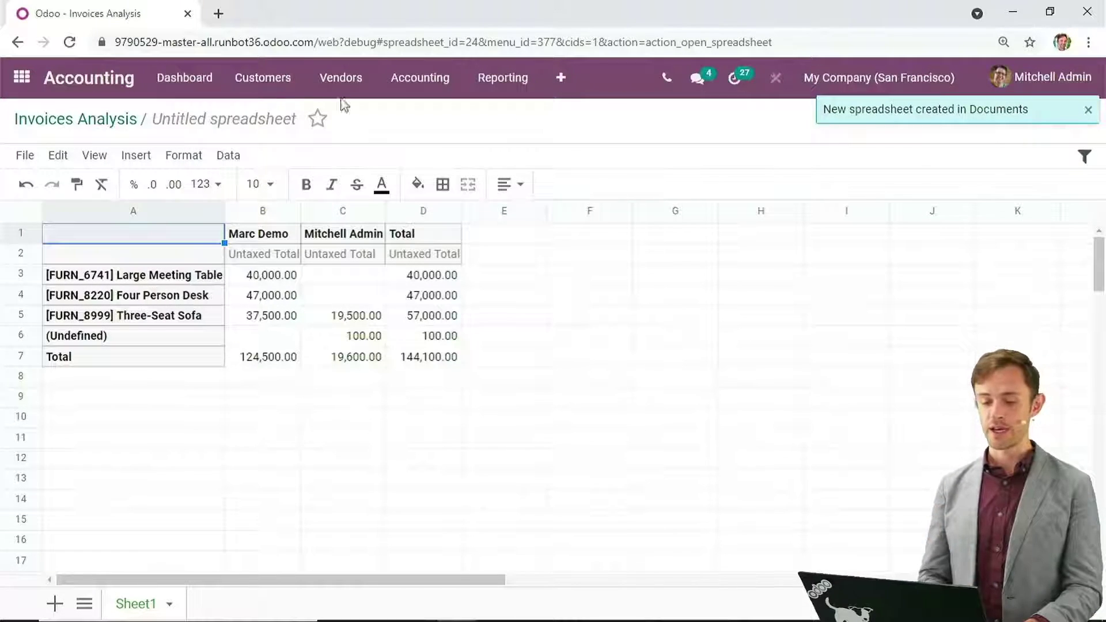
Rename the spreadsheet "Invoice Analysis by Rep" and mark it as a favorite
click(232, 118)
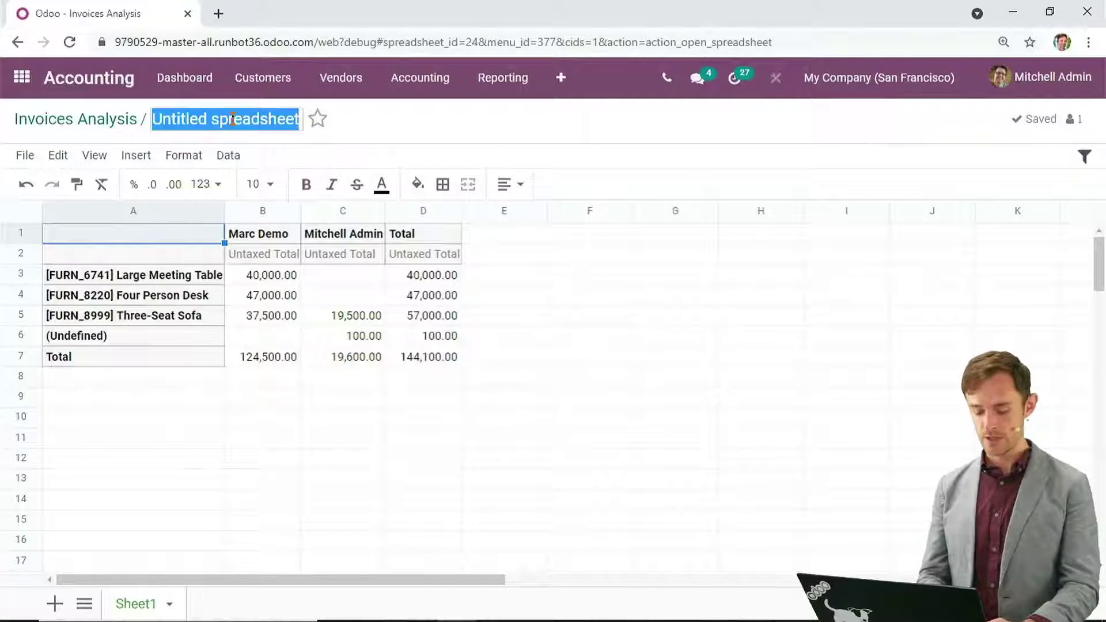
text(Invoice Analy)
key(BackSpace)
key(BackSpace)
text(lysis by Rep)
click(340, 119)
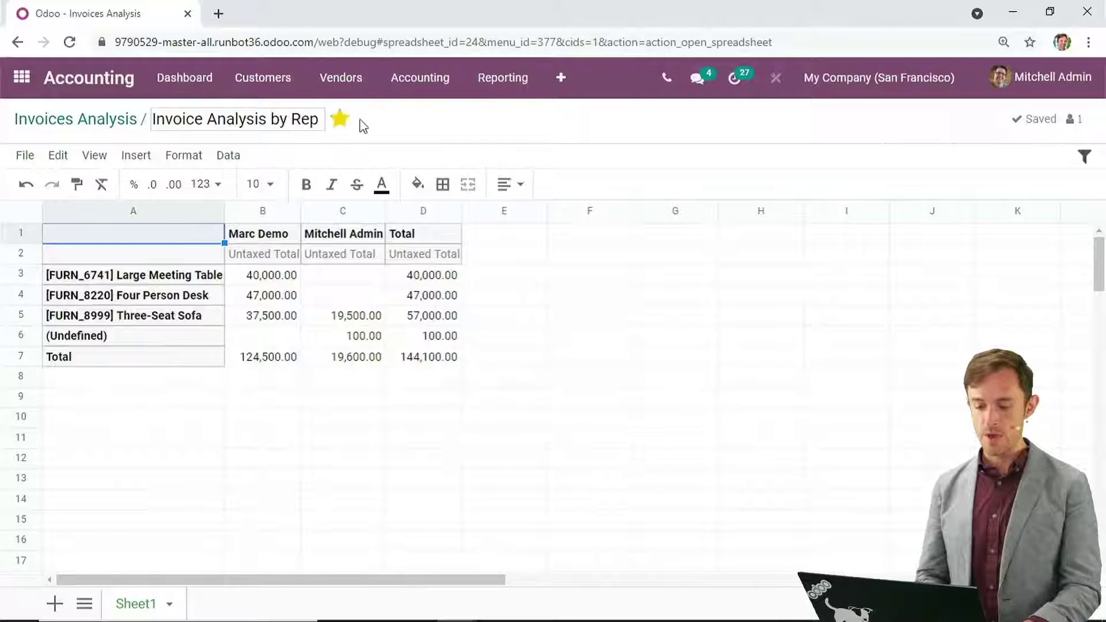
click(340, 120)
click(340, 119)
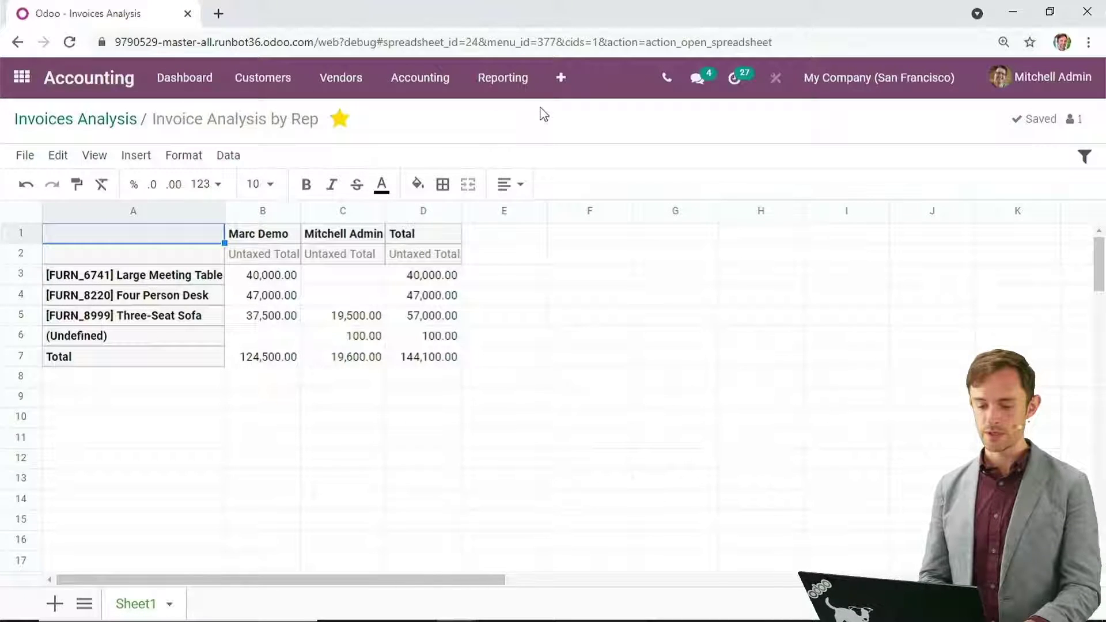
Widen columns B and C, which hold the two salespeople's untaxed totals
click(746, 319)
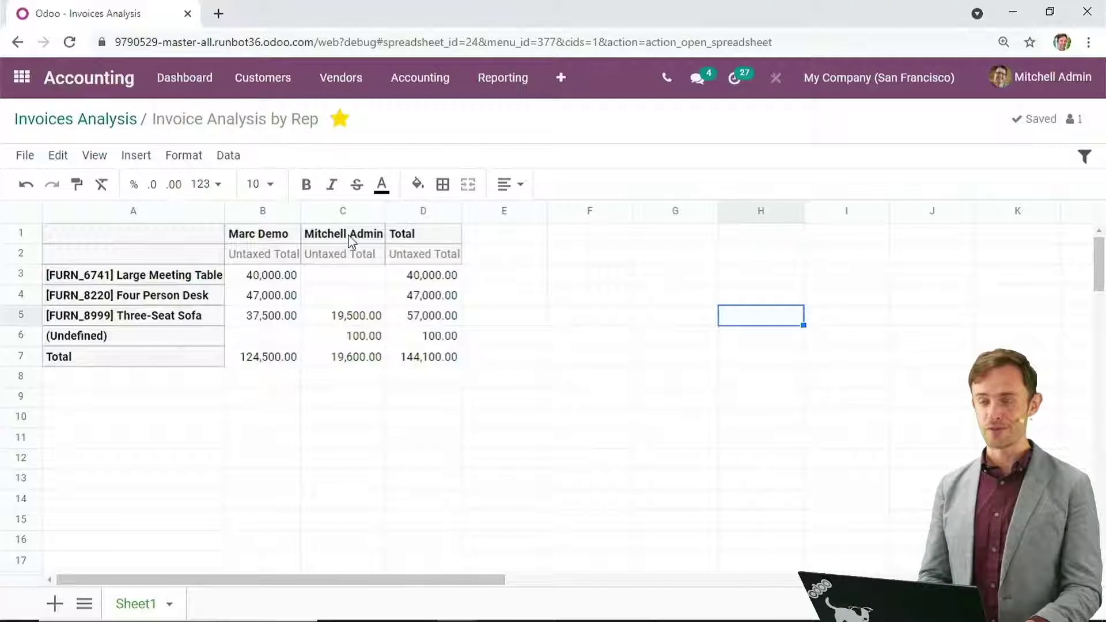
click(284, 212)
drag(299, 214, 347, 213)
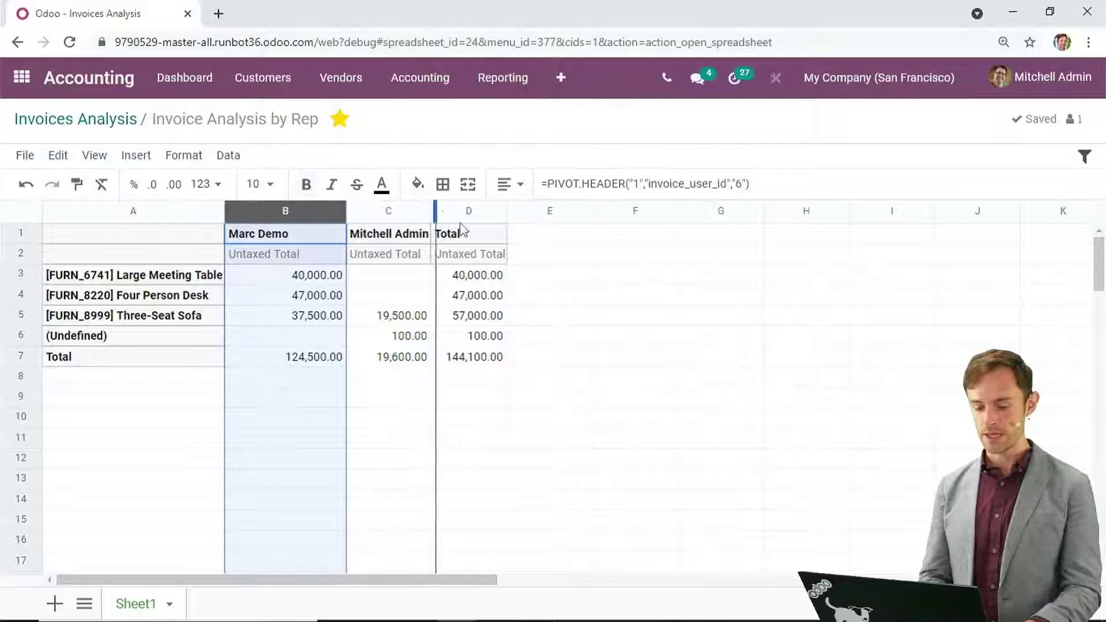
drag(461, 230, 478, 231)
Inspect the pivot formulas behind several amount, header and total cells of the inserted table
click(540, 295)
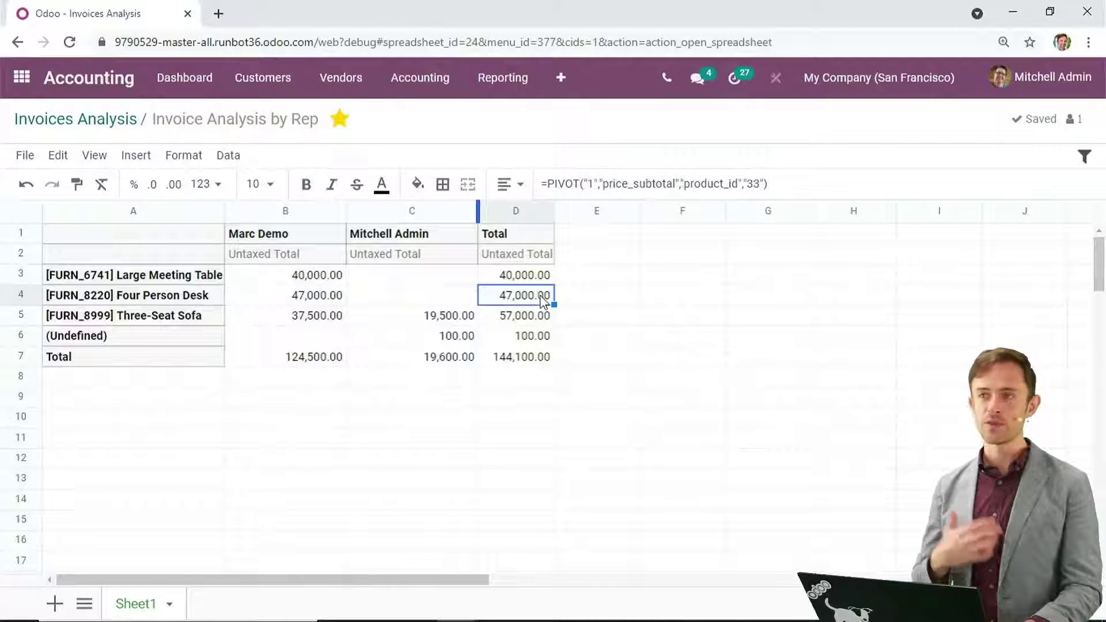
click(460, 358)
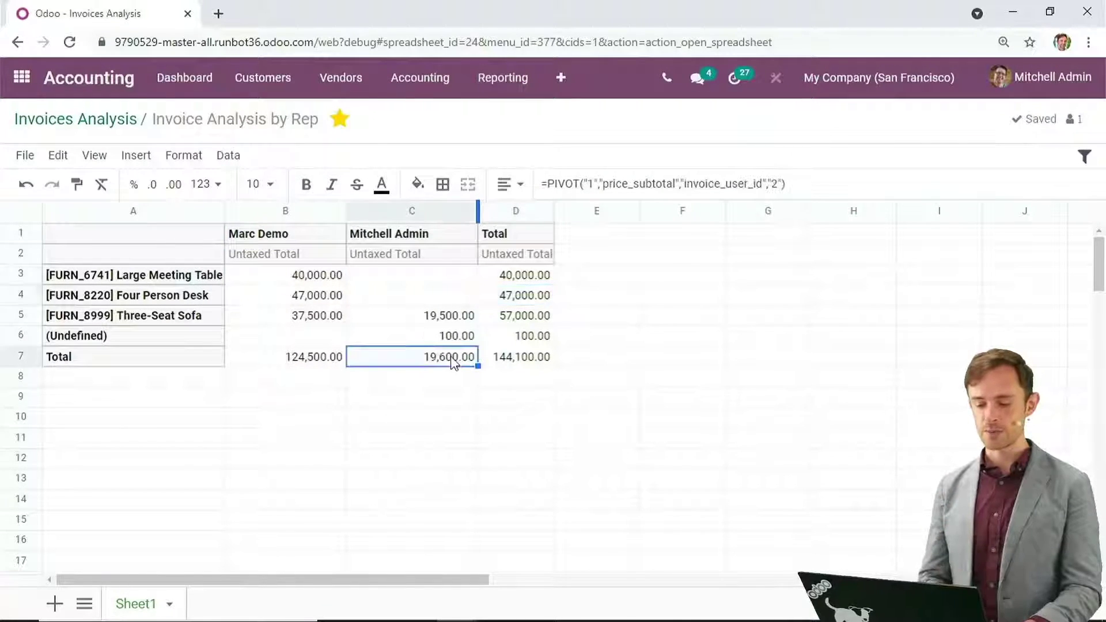
click(22, 258)
click(284, 302)
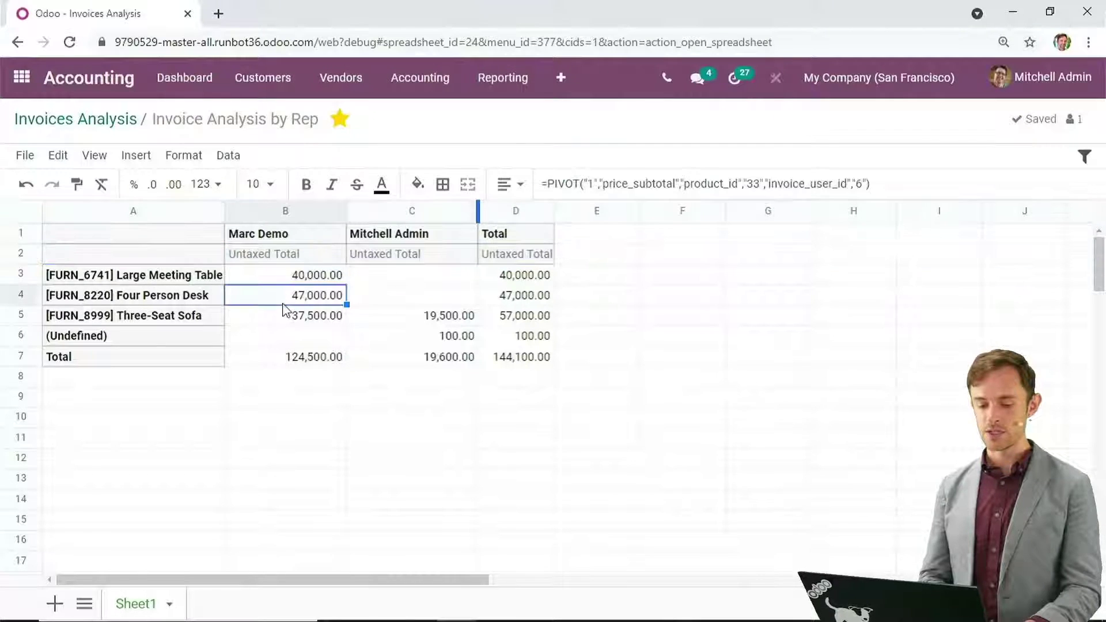
click(293, 257)
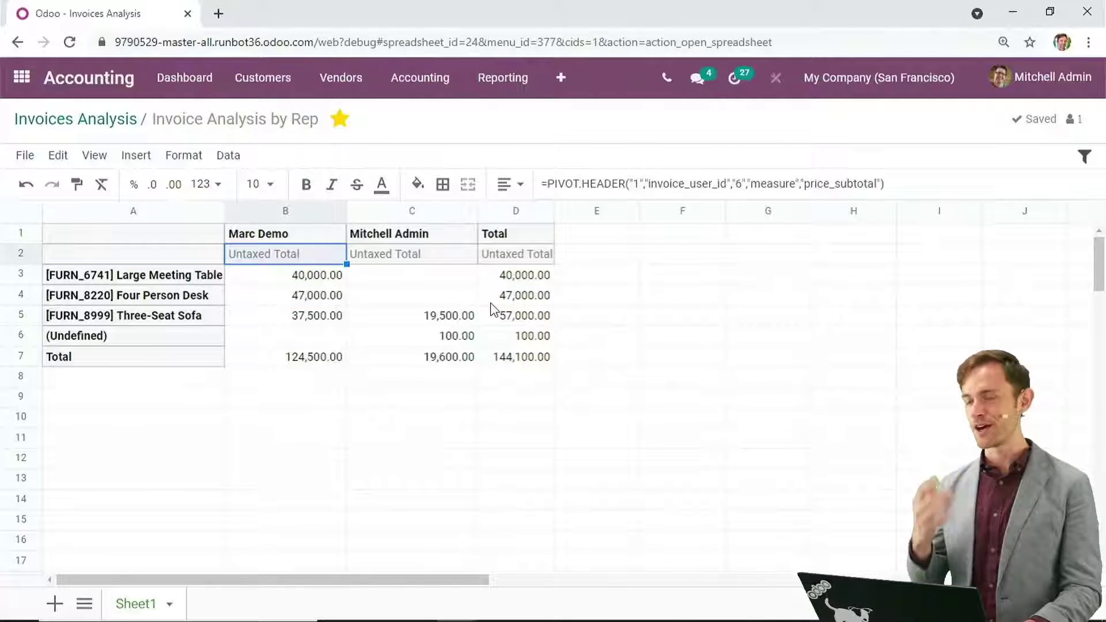
click(461, 343)
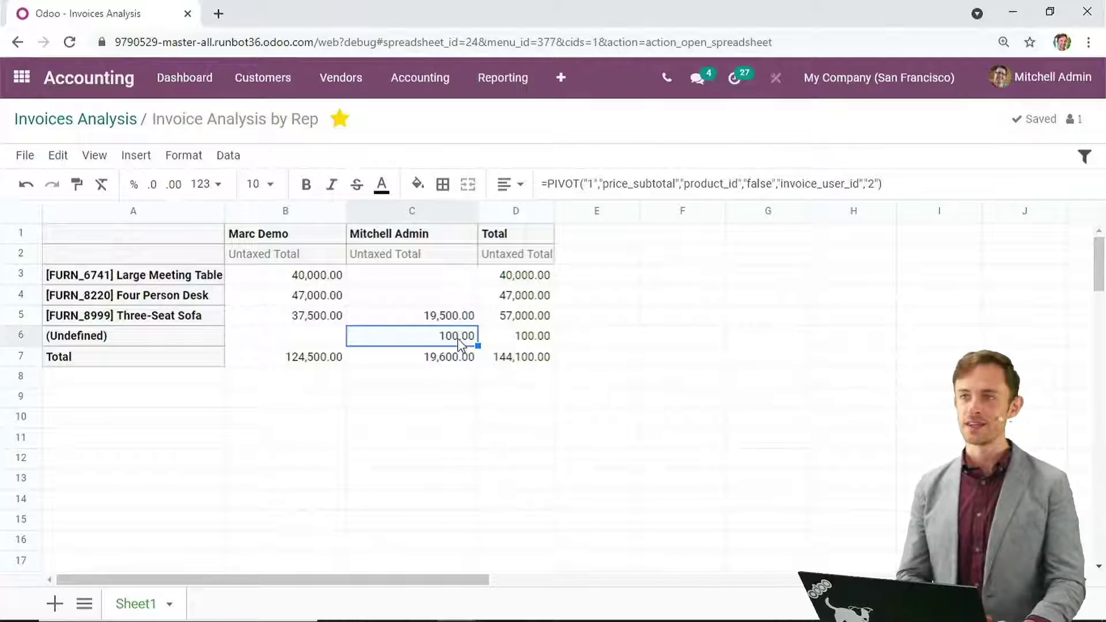
click(388, 403)
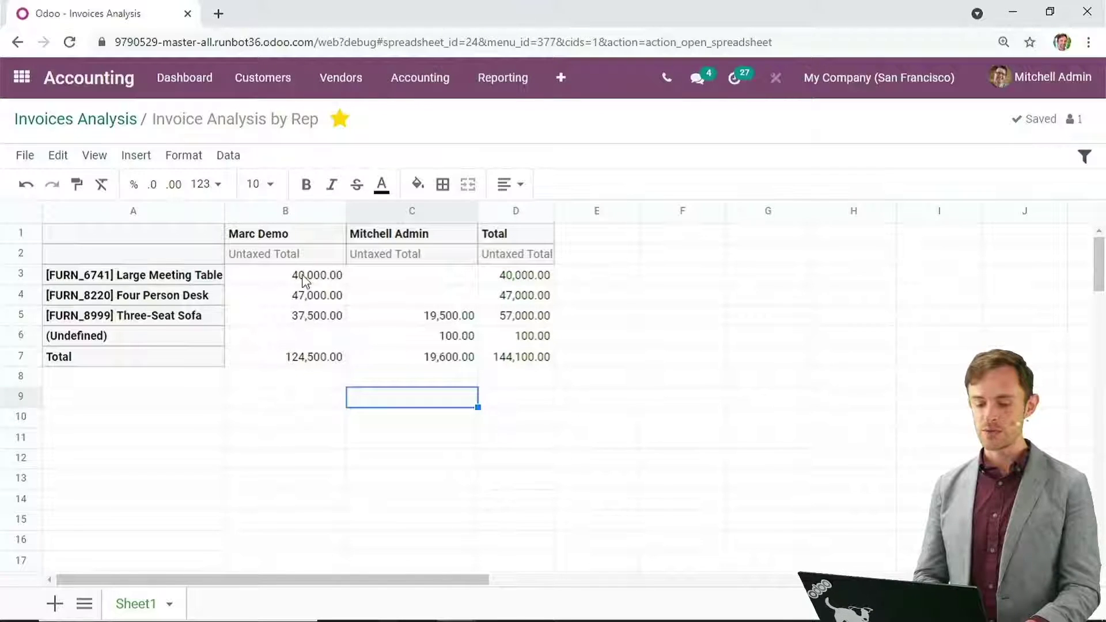
Examine the arguments of the PIVOT formula in cell B5, from pivot ID to domain value, without changing it
click(310, 316)
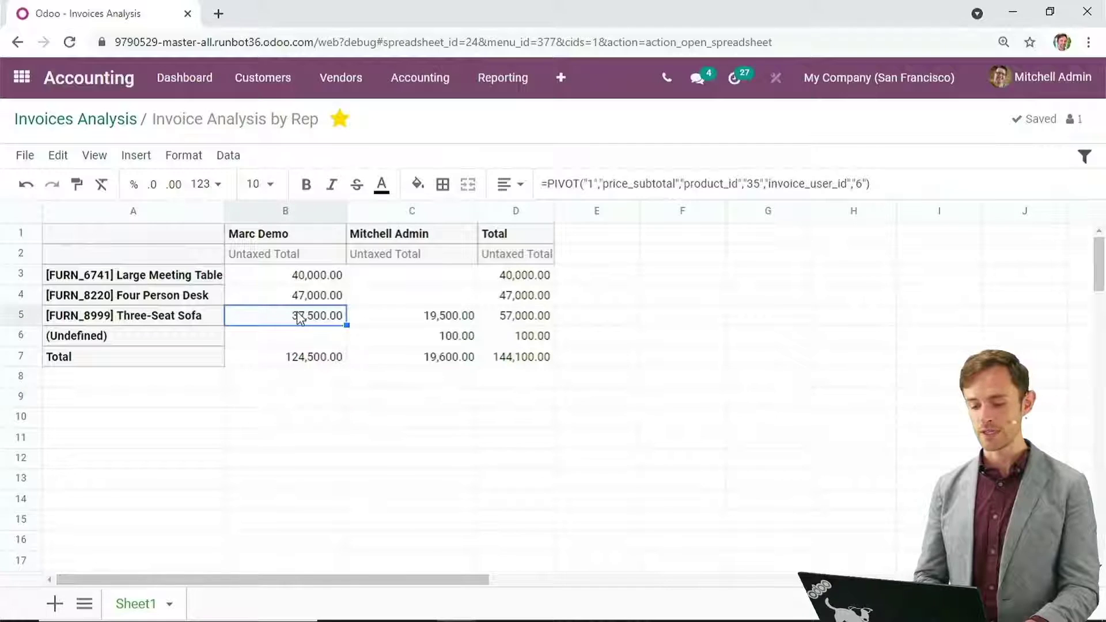
click(570, 183)
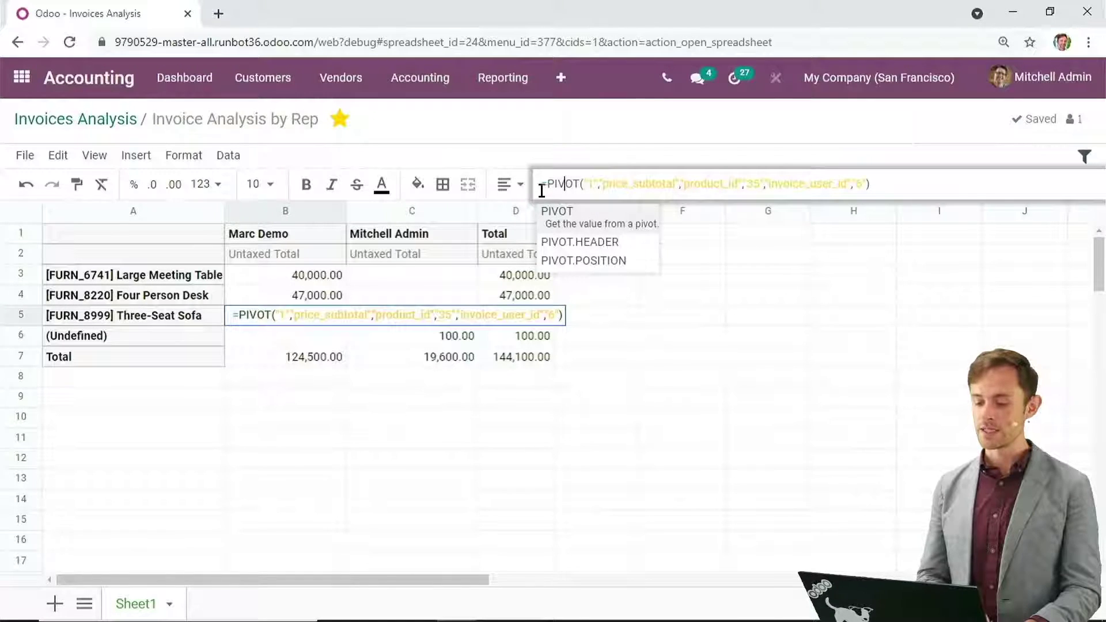
click(591, 183)
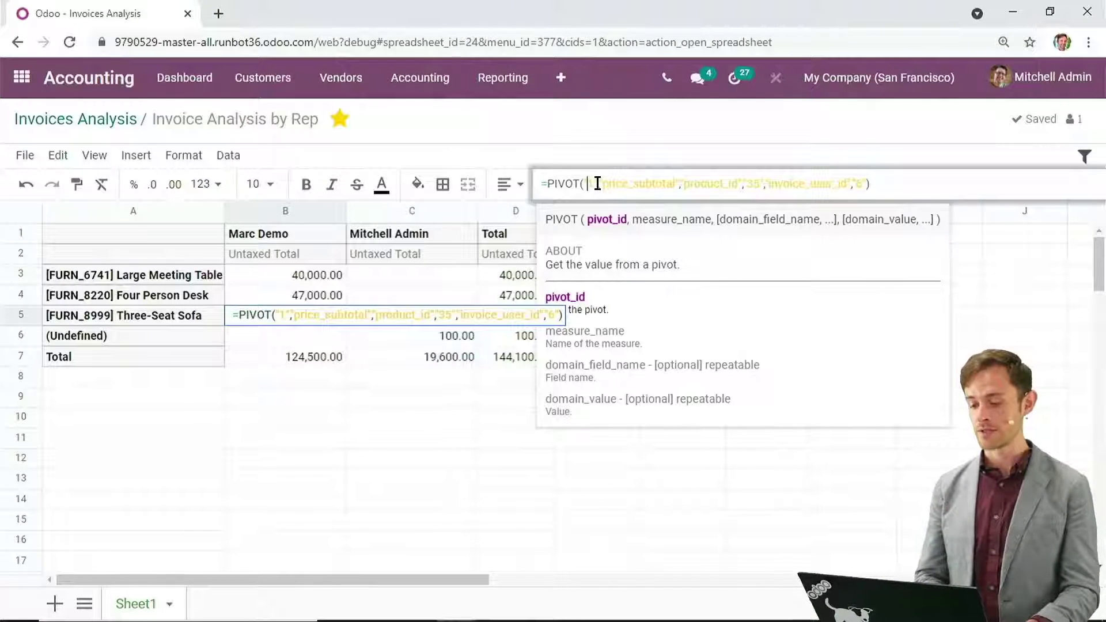
click(646, 184)
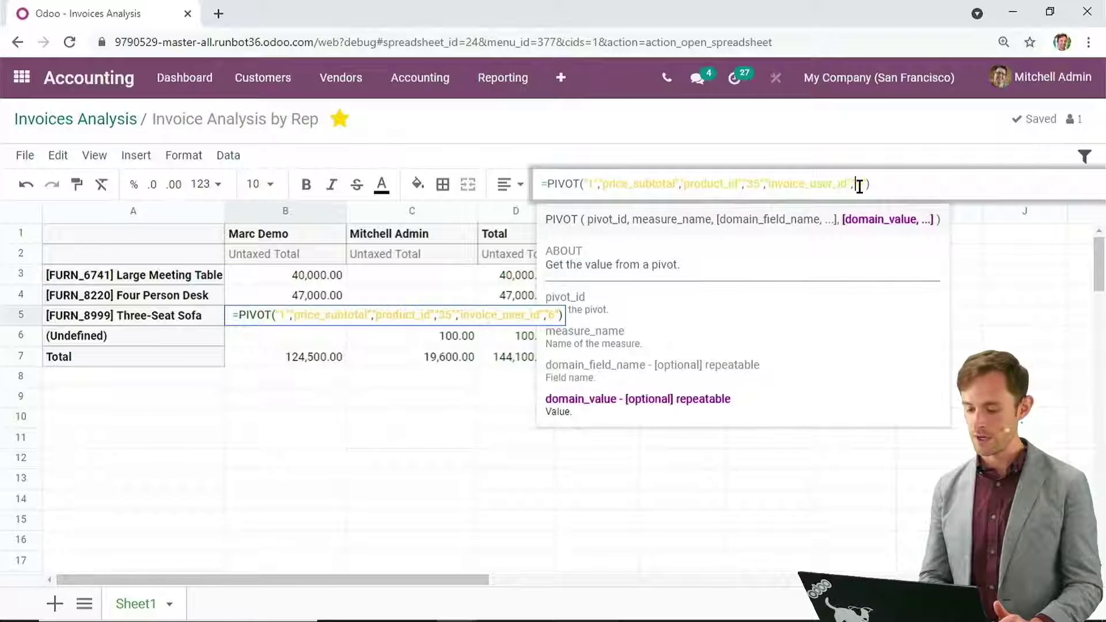
click(990, 297)
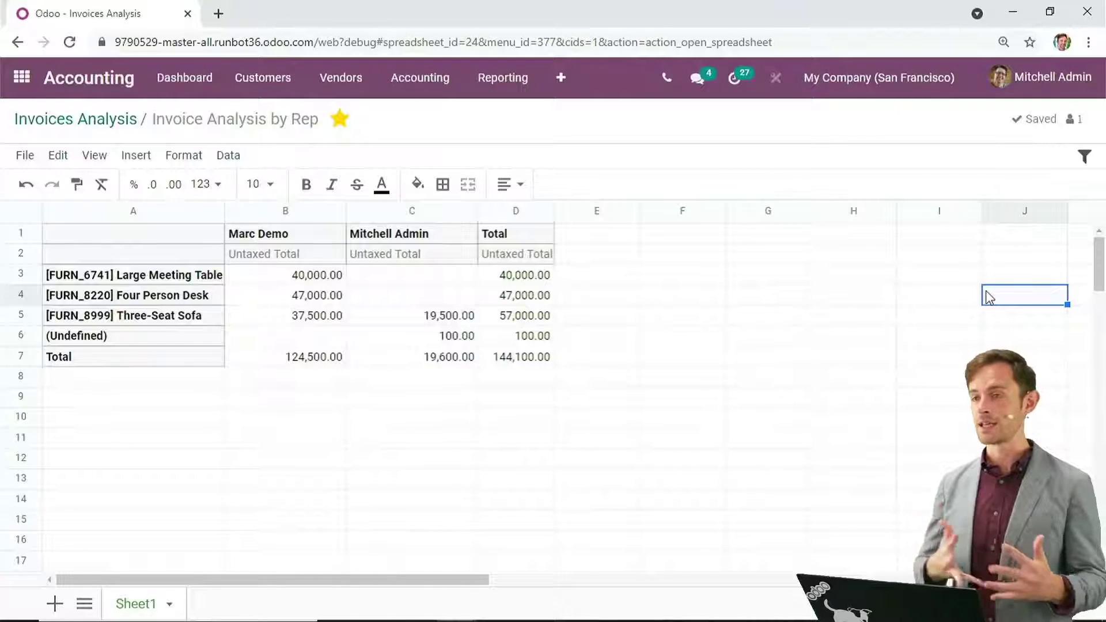
Open the pivot properties from cell B3, review its domain, dimensions and measures, and close them
click(318, 299)
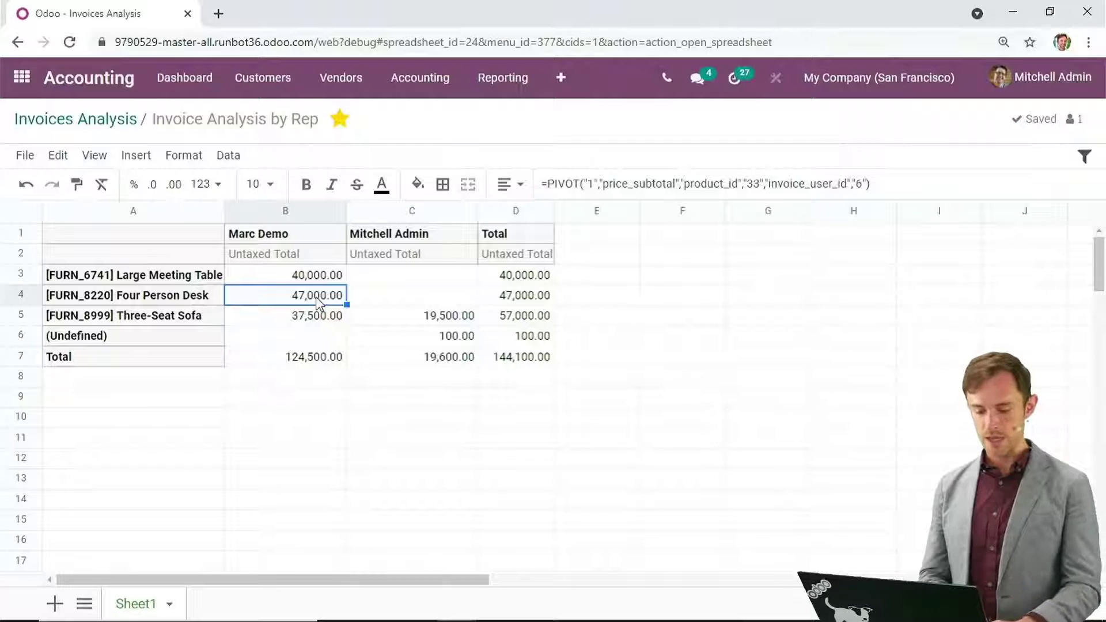
click(301, 277)
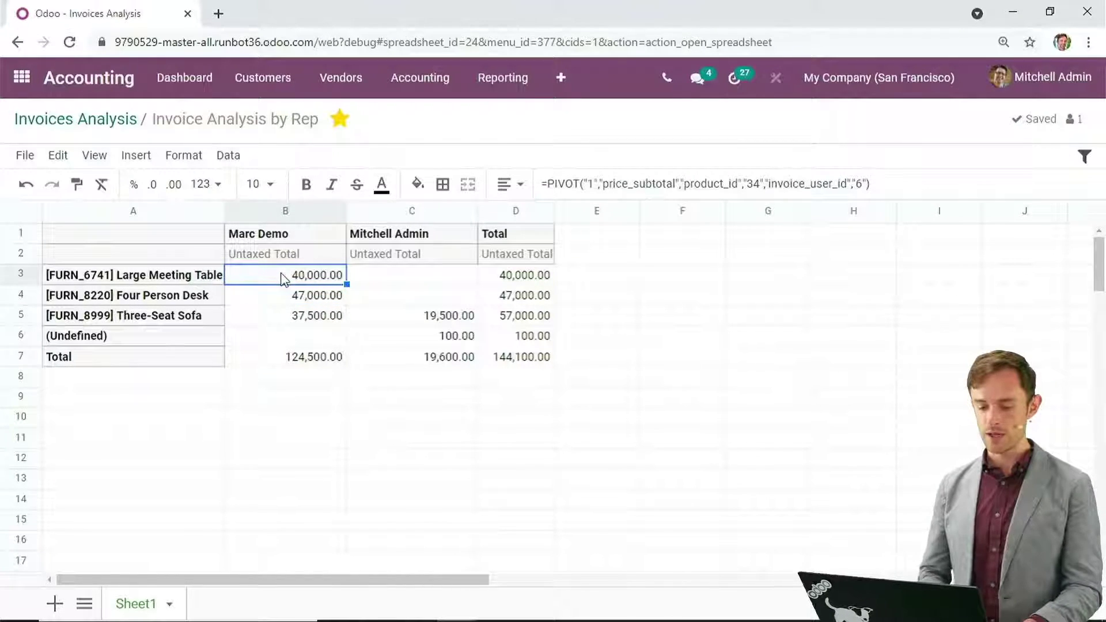
right_click(283, 280)
scroll(452, 436, down, 2)
drag(449, 430, 453, 506)
click(346, 291)
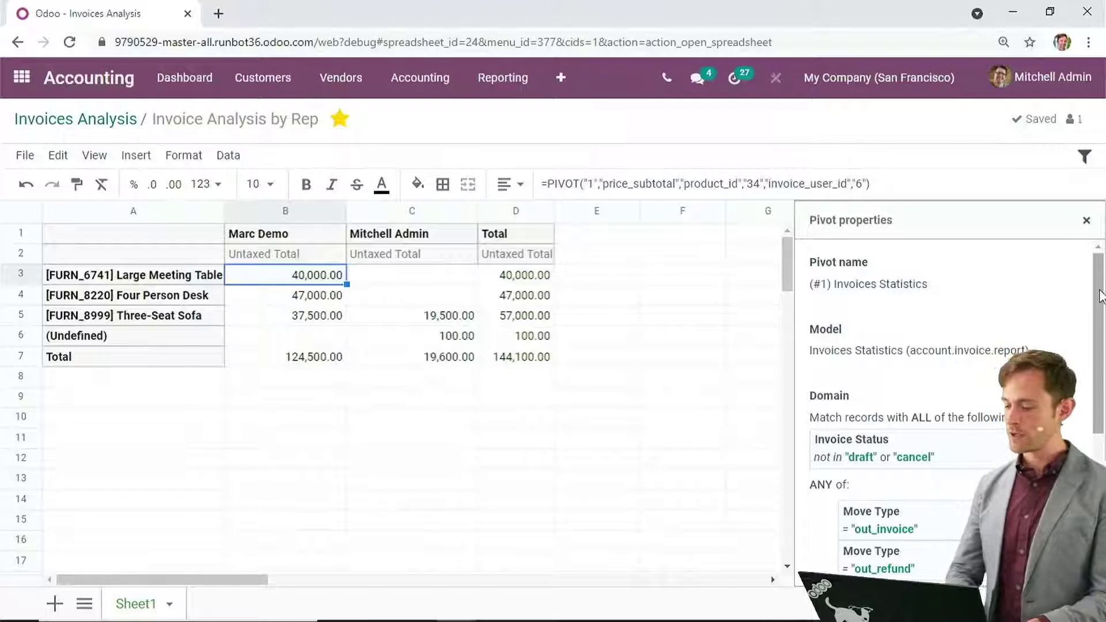
drag(1101, 297, 1104, 367)
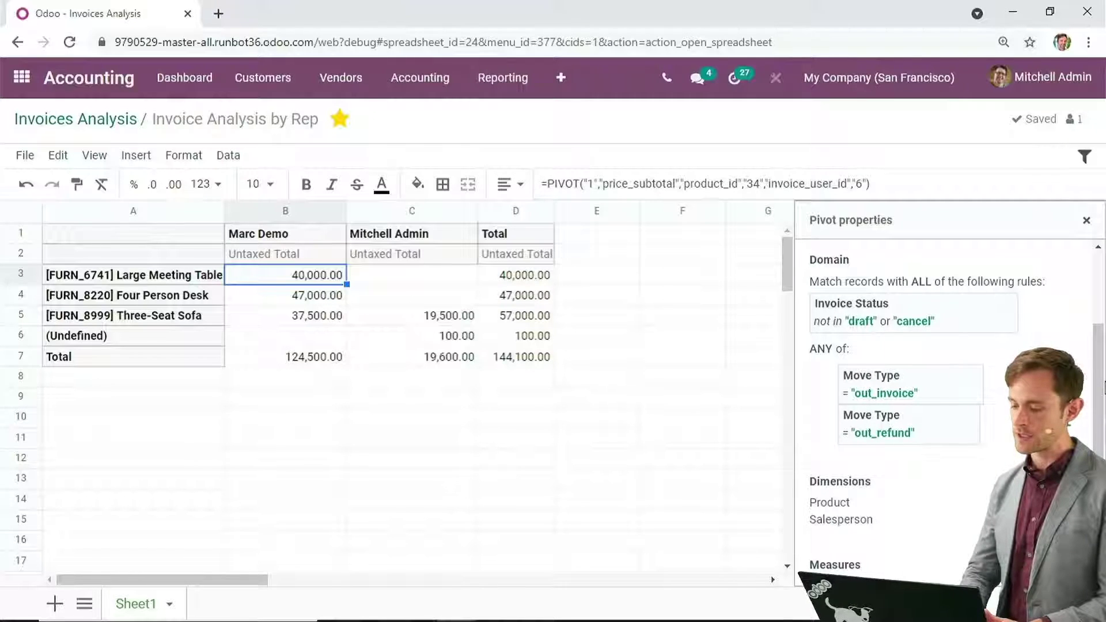
drag(1097, 386, 1099, 455)
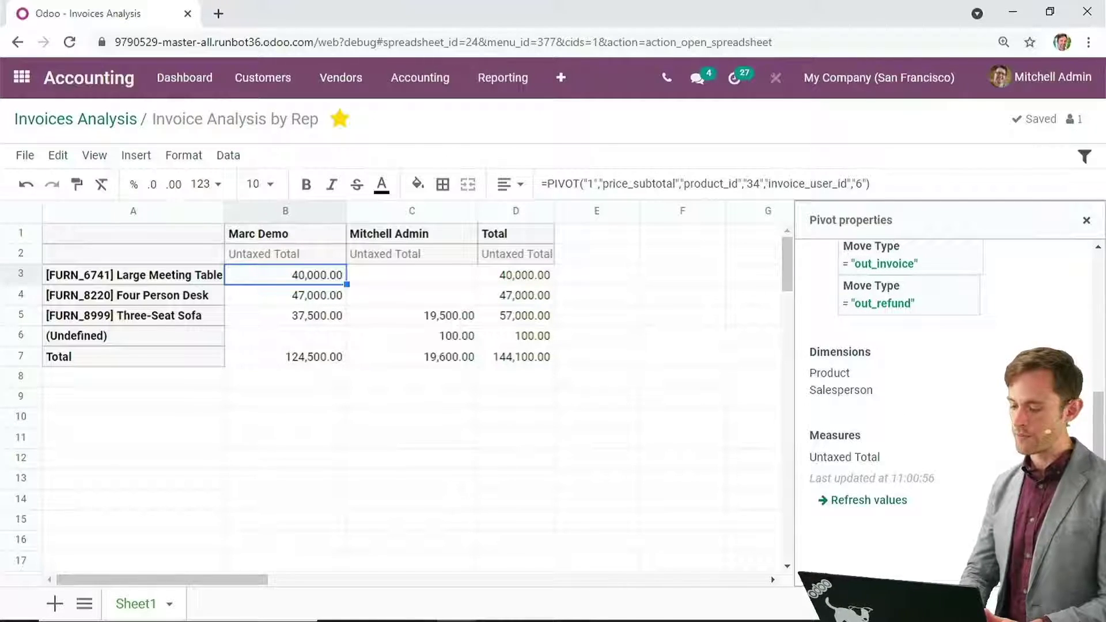
click(1087, 221)
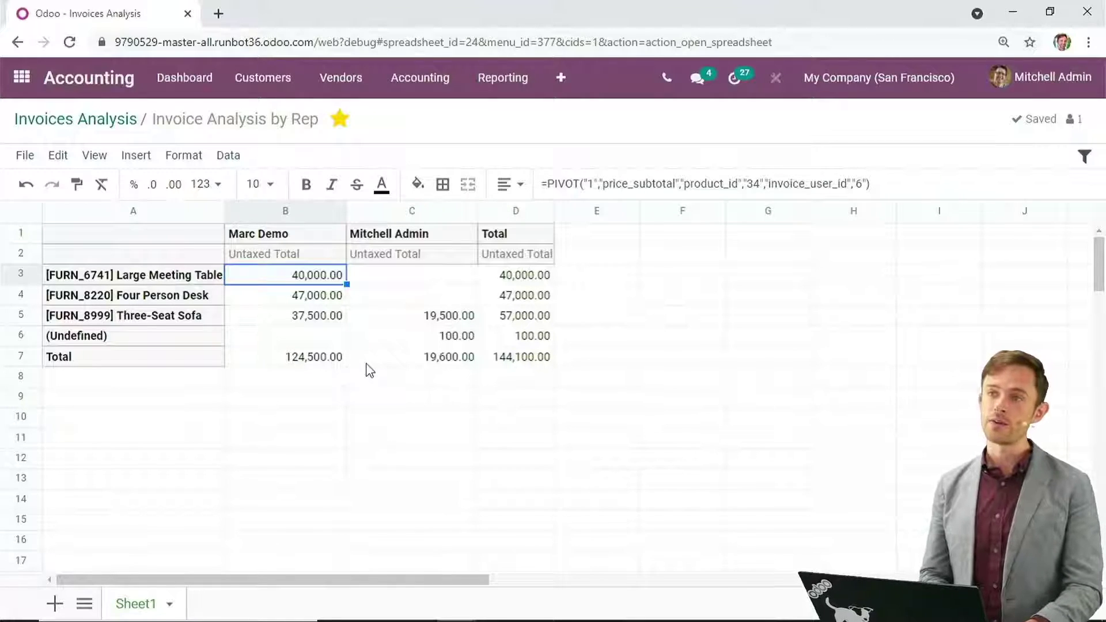
View the invoice records behind the Four Person Desk amount in cell B4 and return to the spreadsheet
click(295, 313)
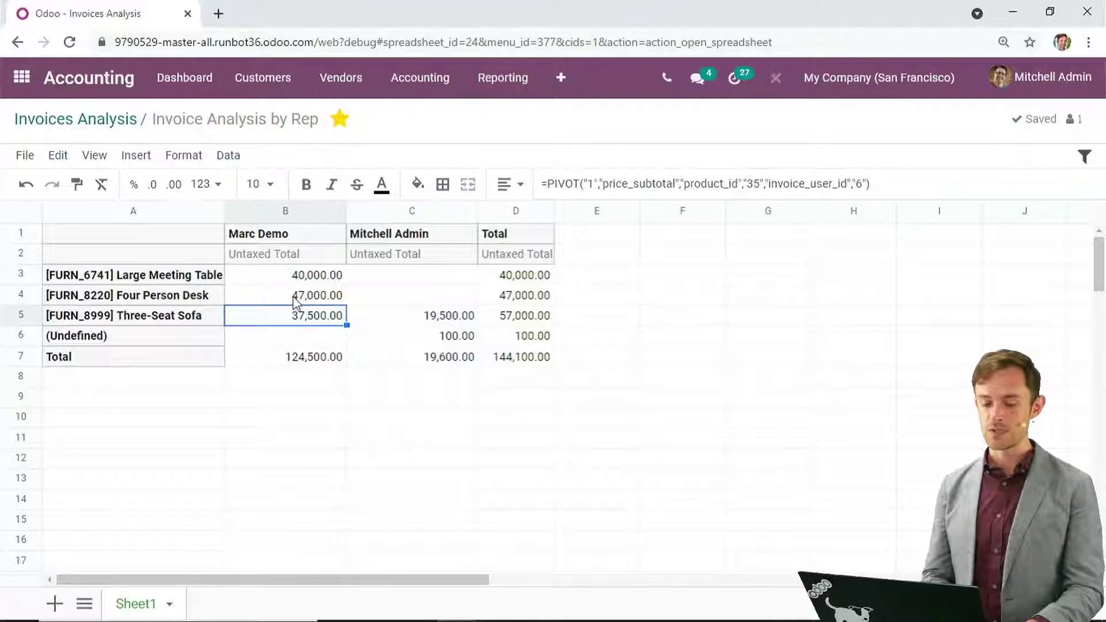
click(294, 298)
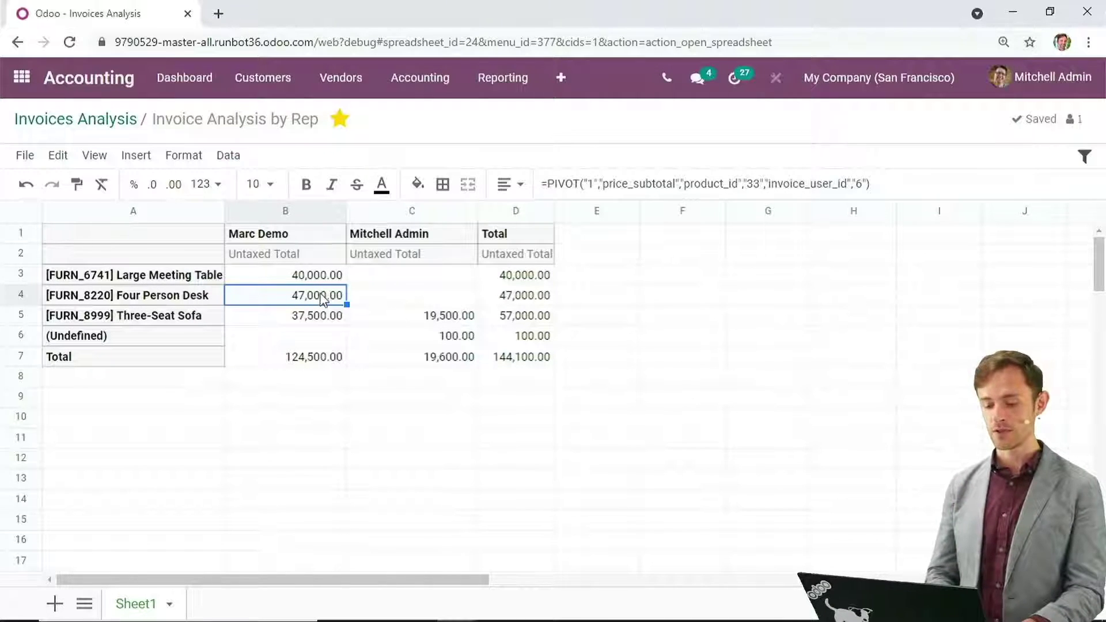
right_click(321, 296)
drag(487, 320, 480, 436)
click(380, 415)
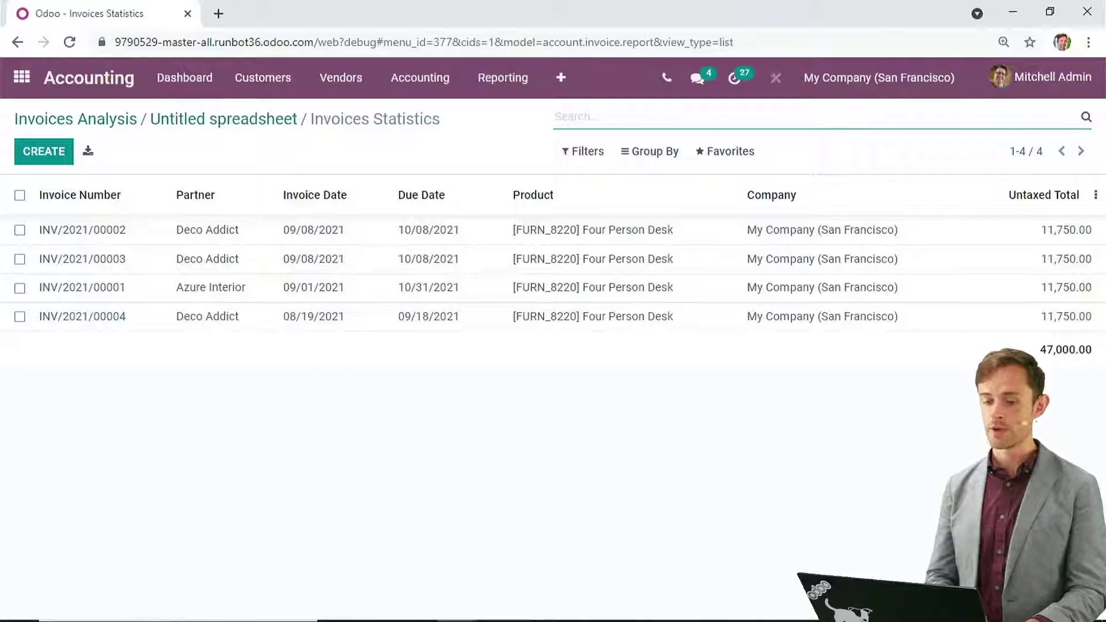
click(227, 123)
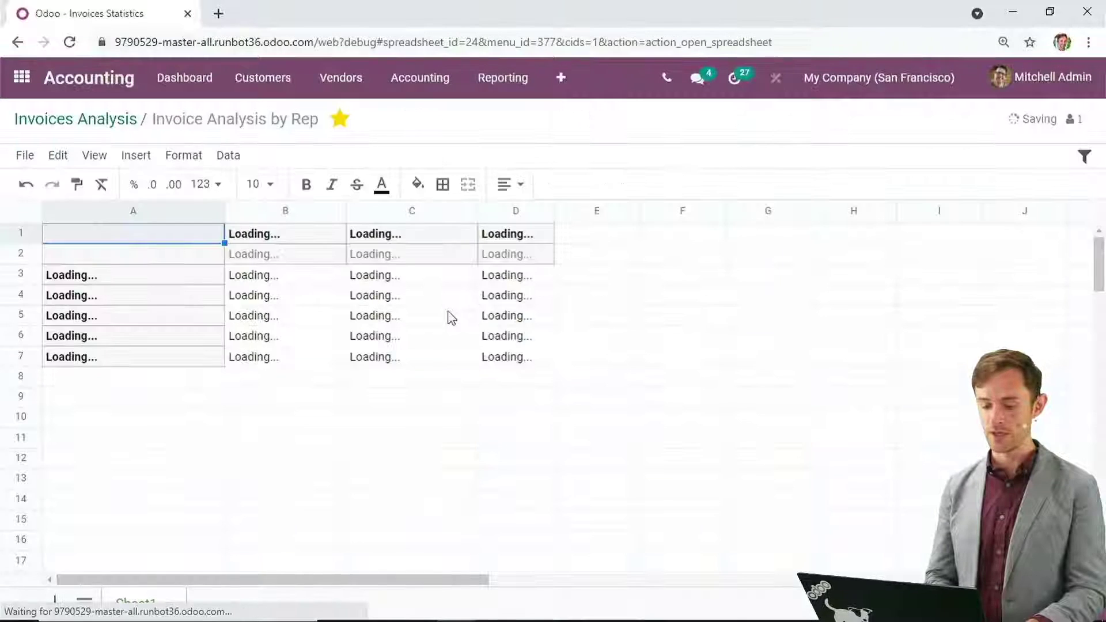
View the invoice records behind the grand total in cell D7 and return to the Invoice Analysis by Rep spreadsheet
click(536, 399)
click(433, 360)
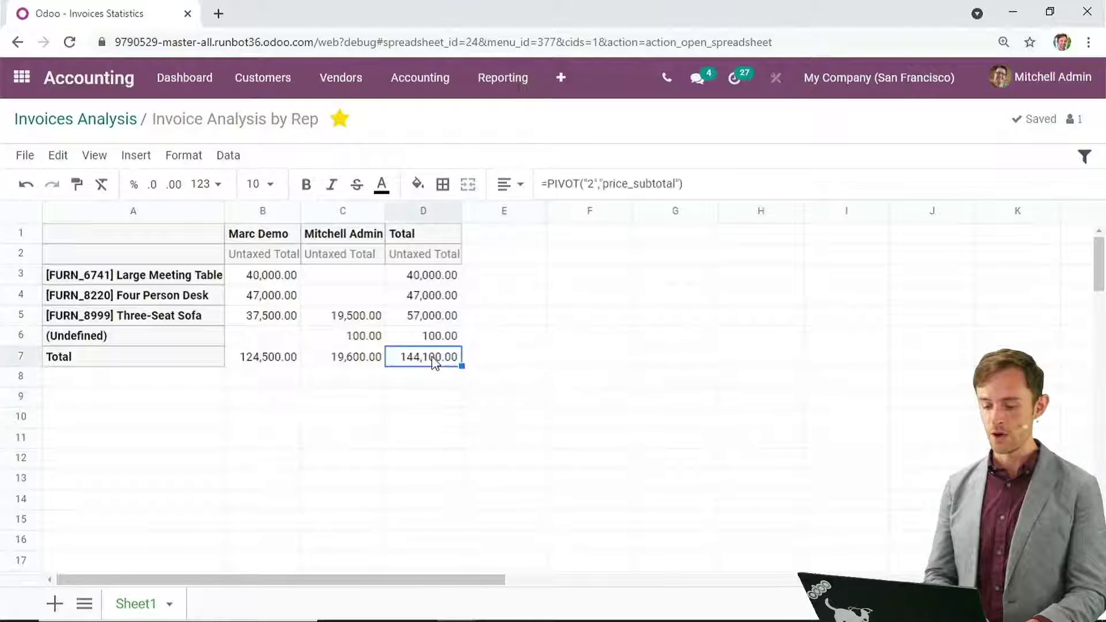
right_click(433, 362)
drag(607, 300, 607, 426)
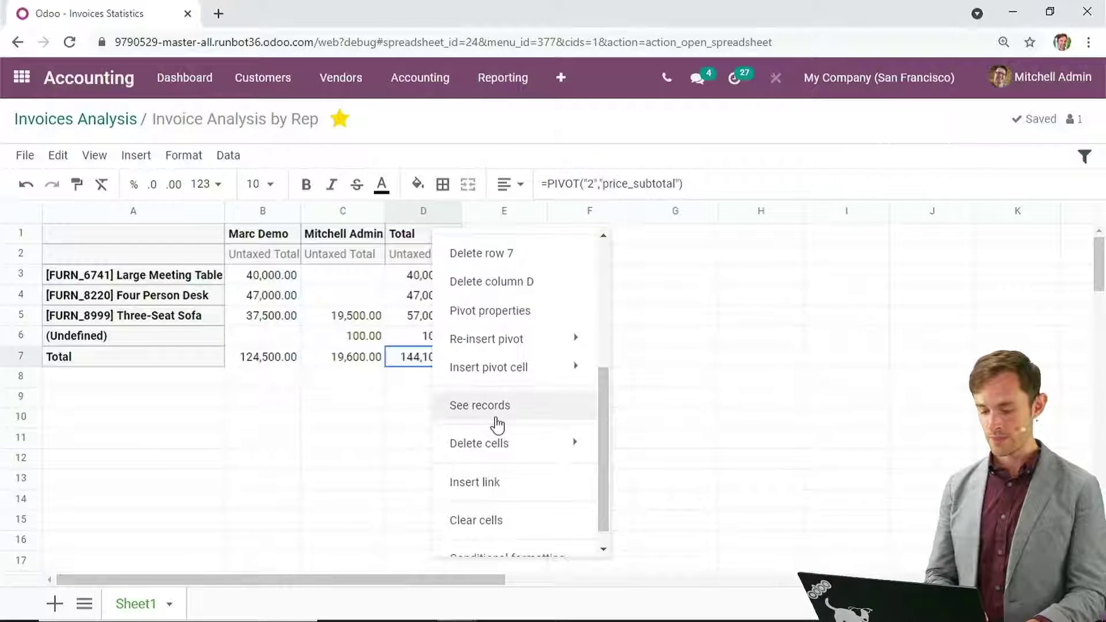
click(496, 425)
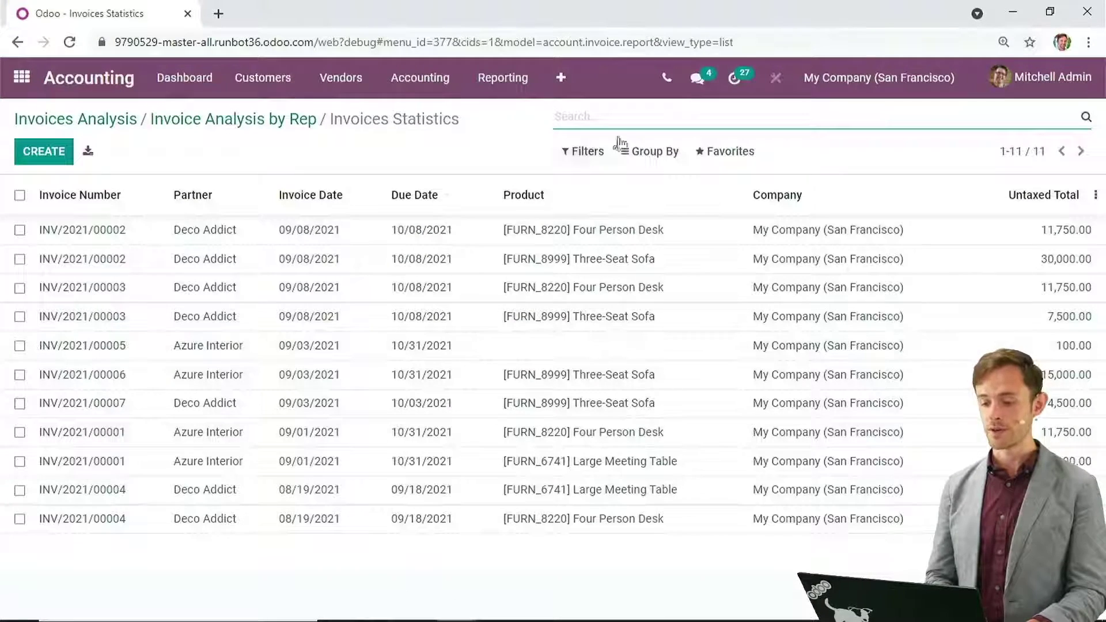
click(244, 120)
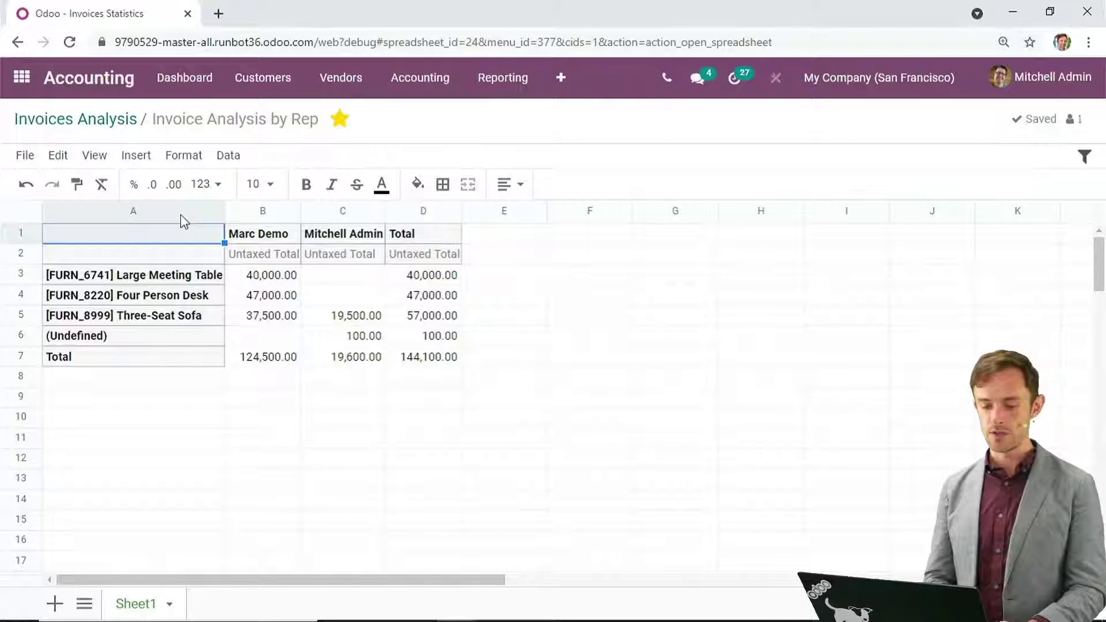
Search the installed apps for "employ" and open the Employees app
click(31, 80)
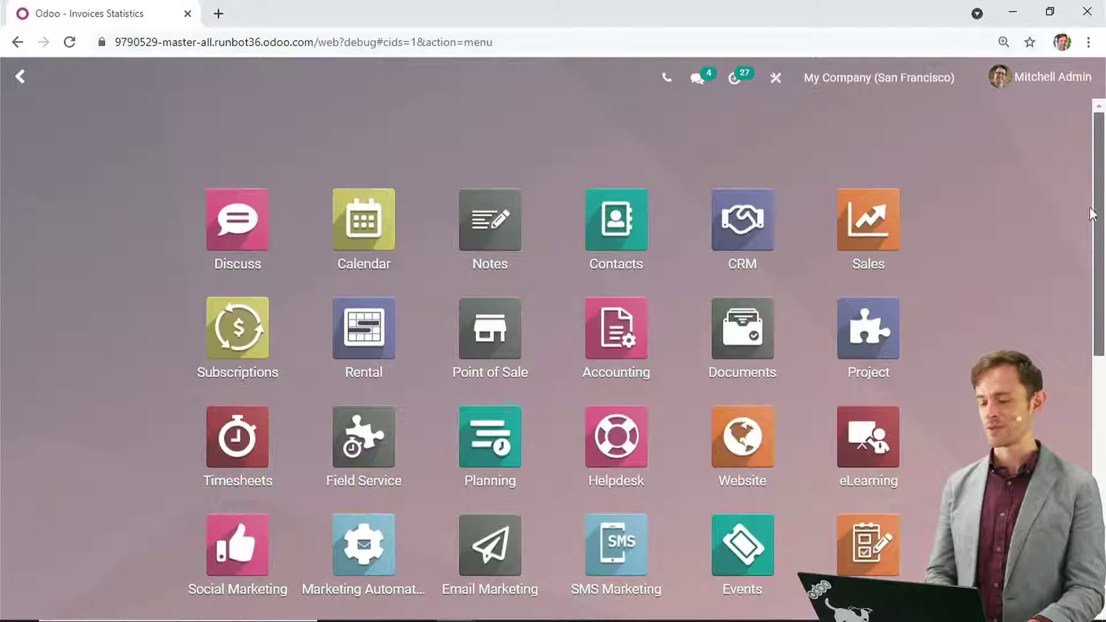
scroll(1085, 261, down, 3)
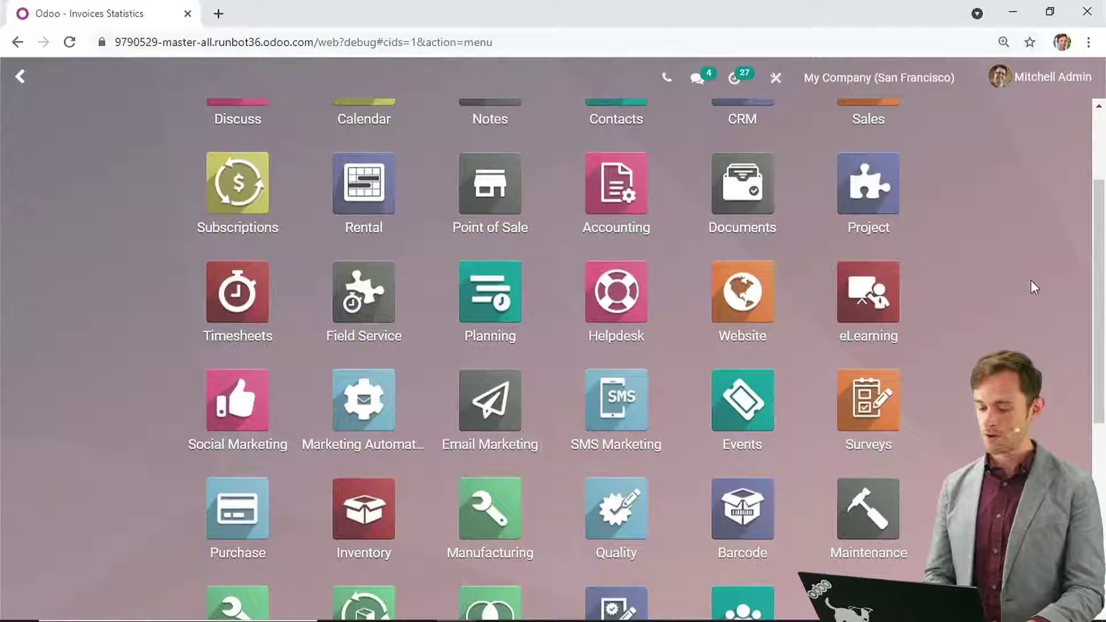
text(docu)
key(BackSpace)
key(BackSpace)
key(BackSpace)
key(BackSpace)
text(employ)
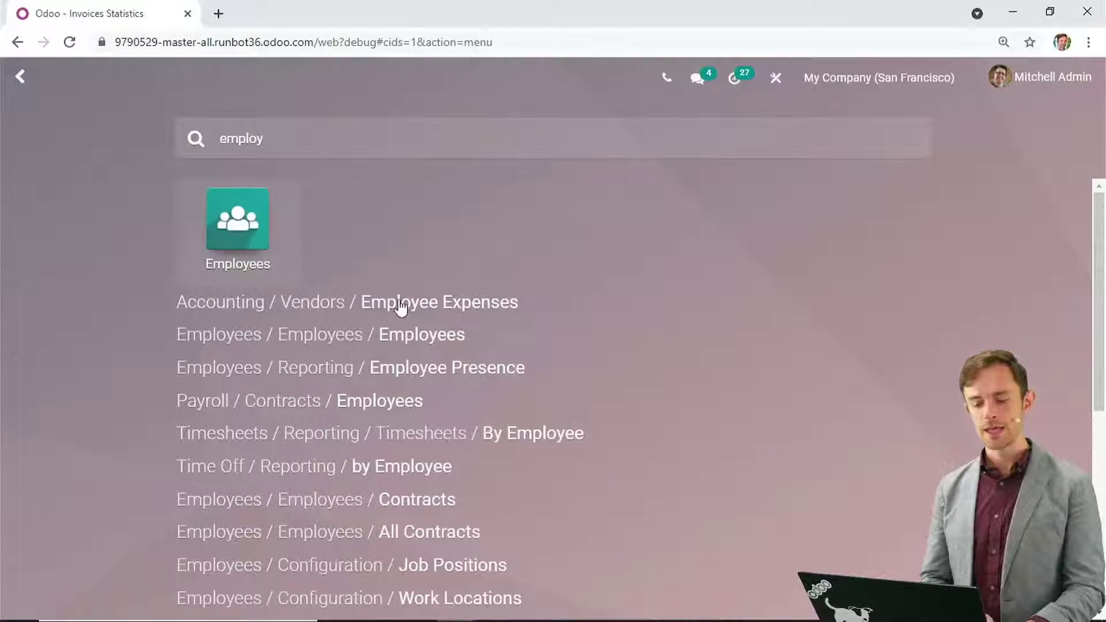
click(224, 220)
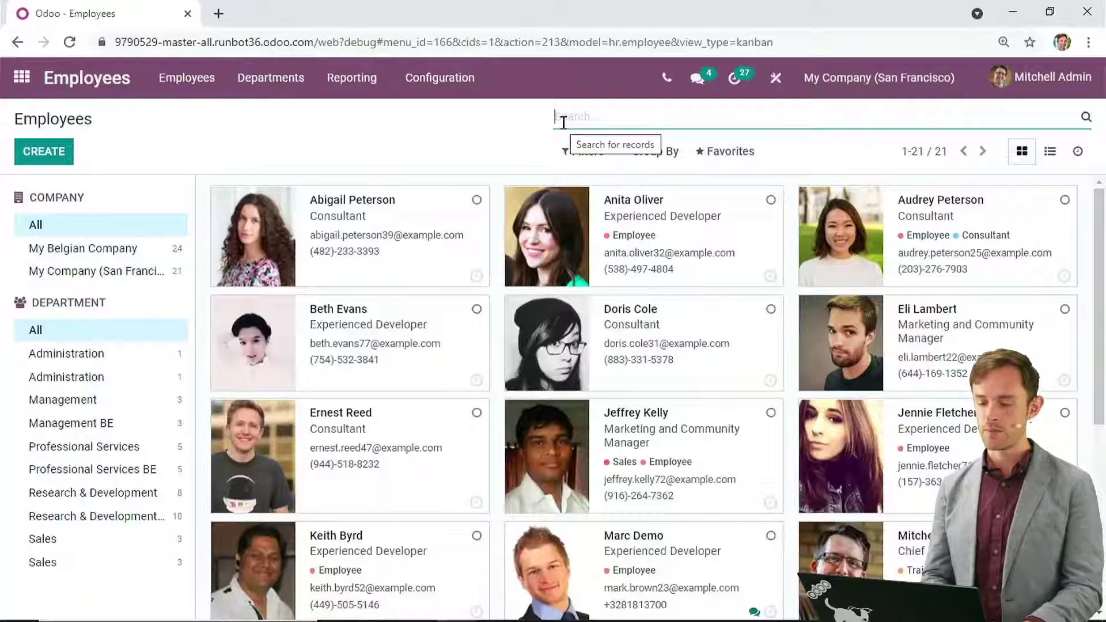
Search for the salesperson's employee record by first name, open it, and show the attendances recorded for that employee
text(marc)
key(Return)
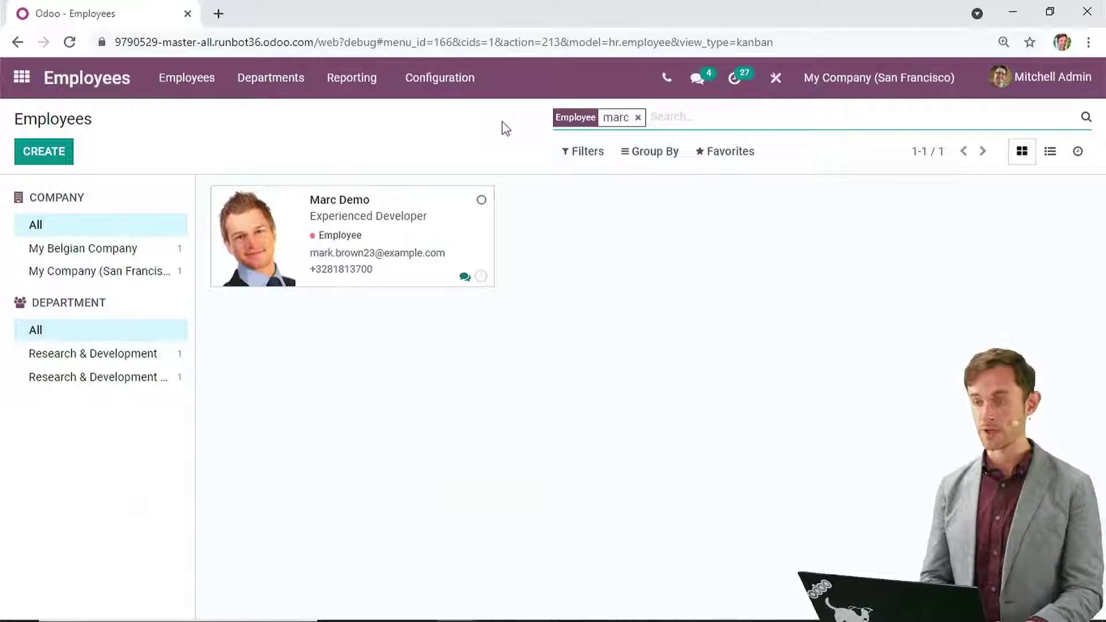
click(363, 216)
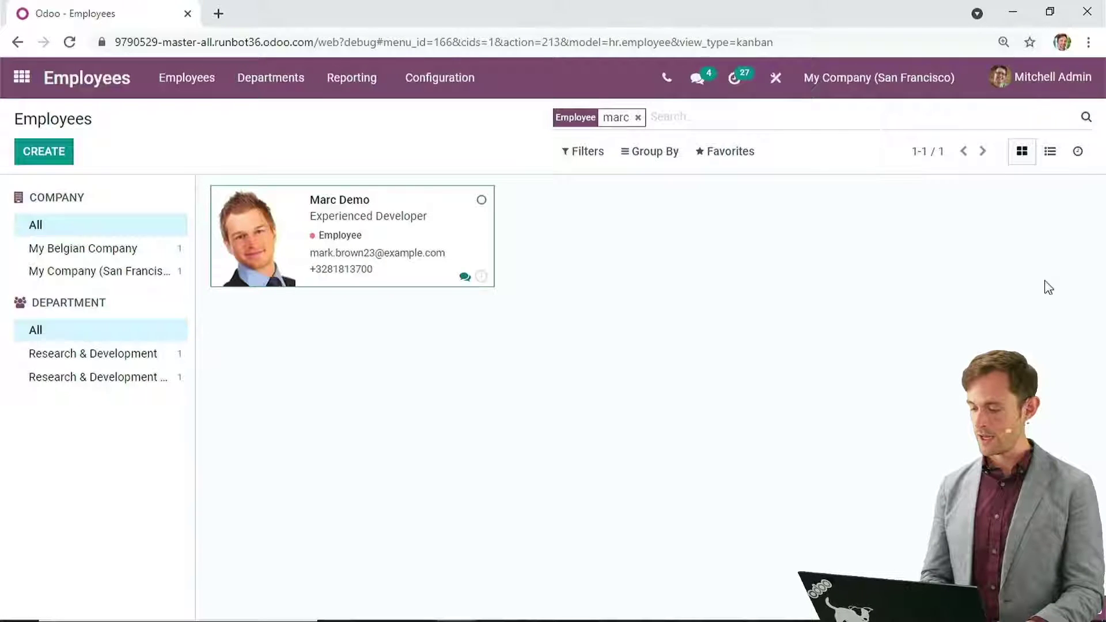
click(994, 235)
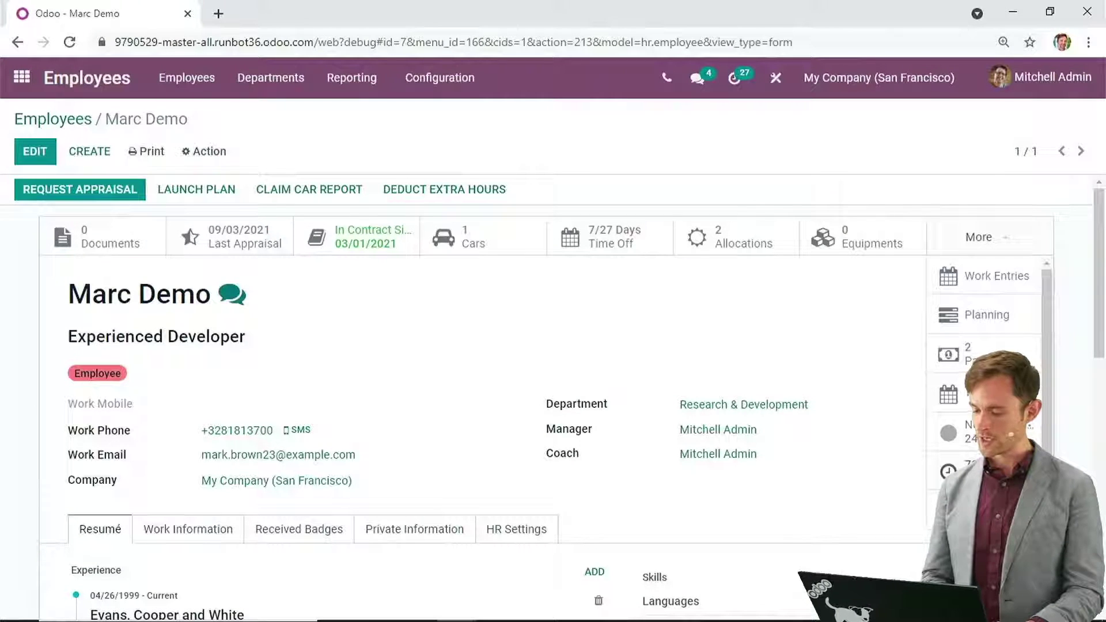
click(993, 470)
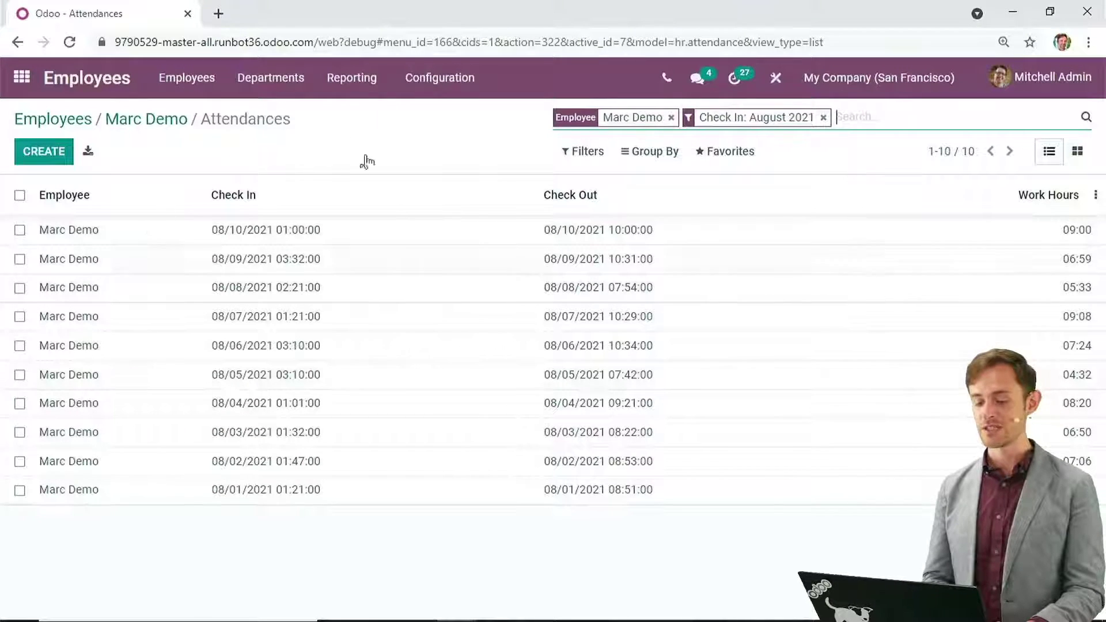
Insert the first 7 records of the attendance list into the Invoice Analysis by Rep spreadsheet
click(20, 195)
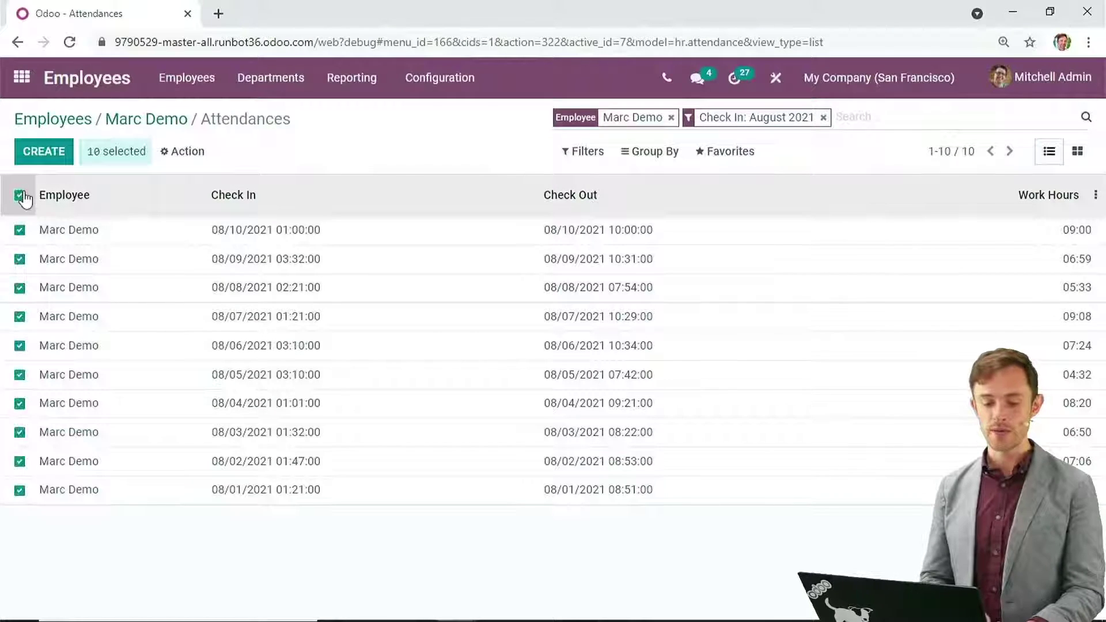
click(190, 151)
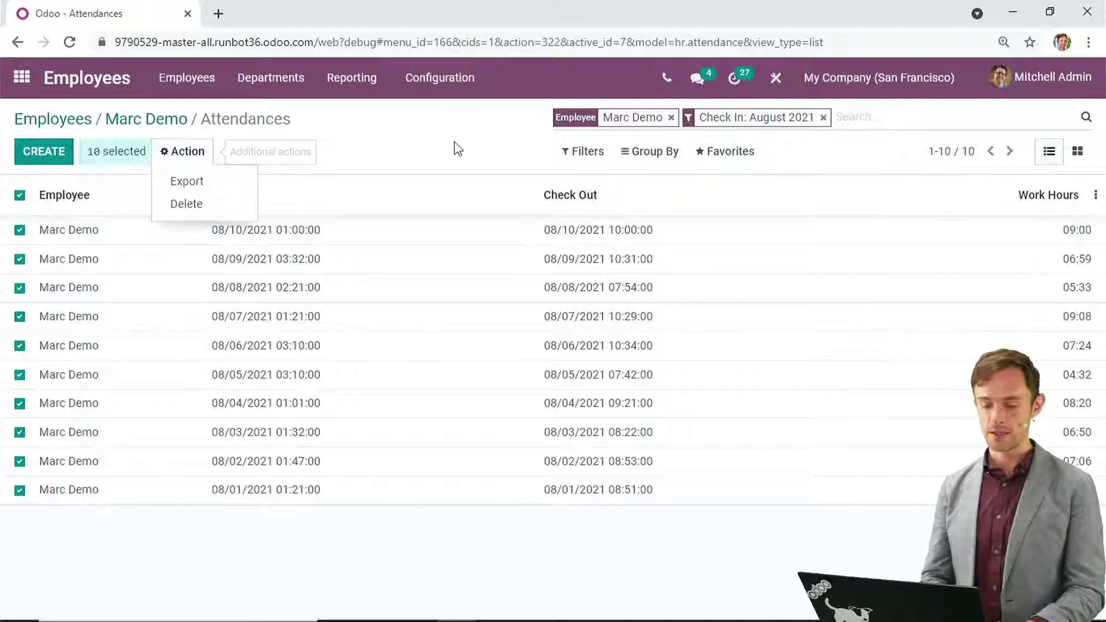
click(739, 153)
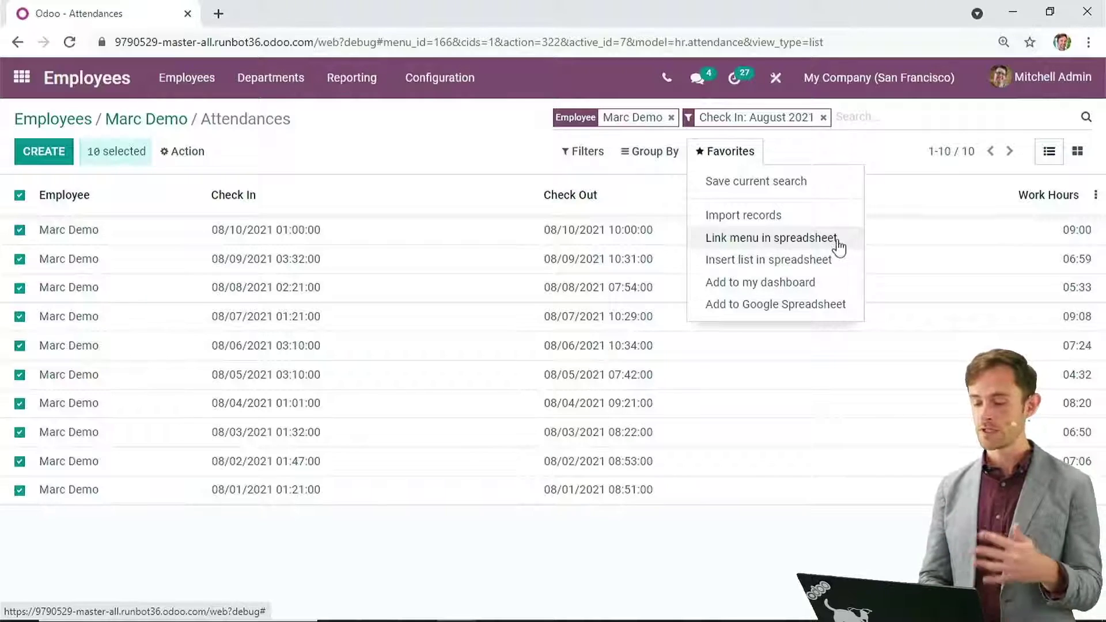
click(775, 262)
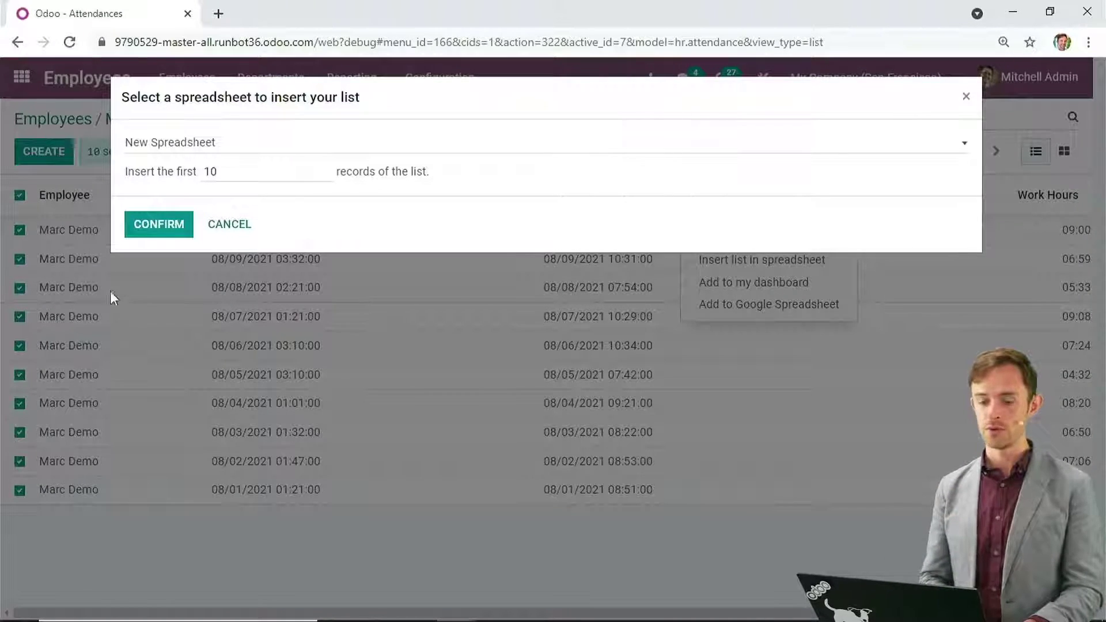
drag(230, 173, 196, 167)
text(7)
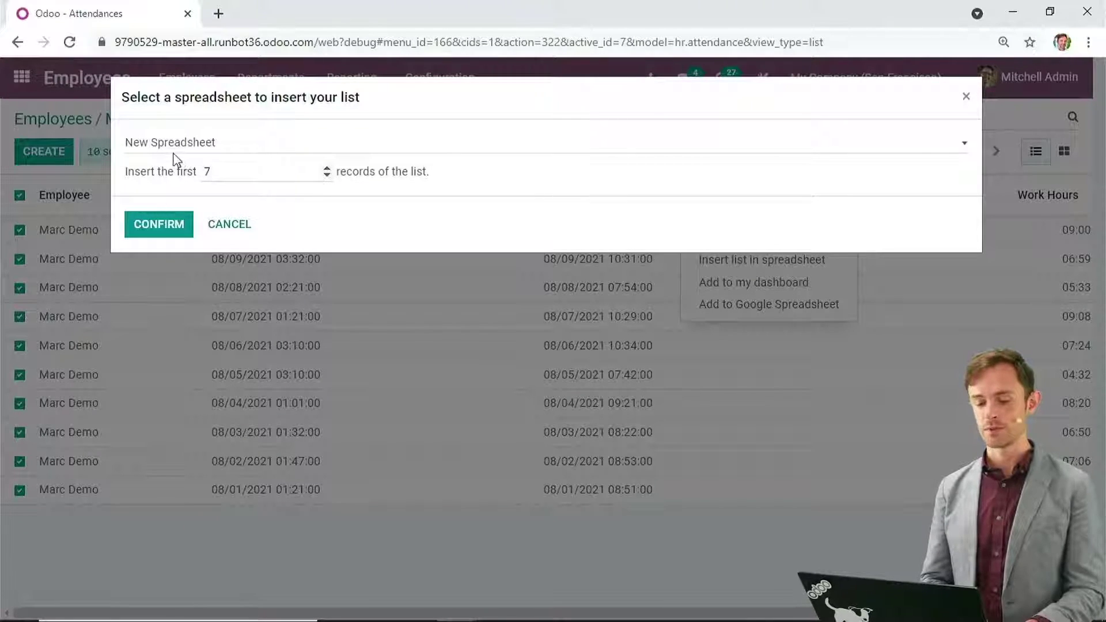
click(185, 154)
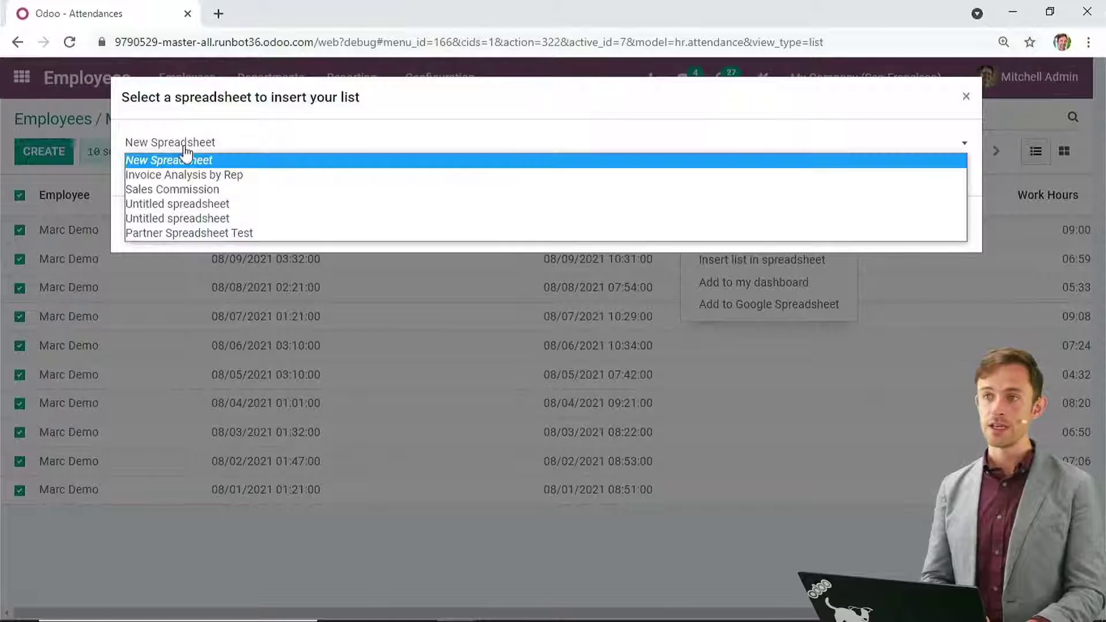
click(211, 180)
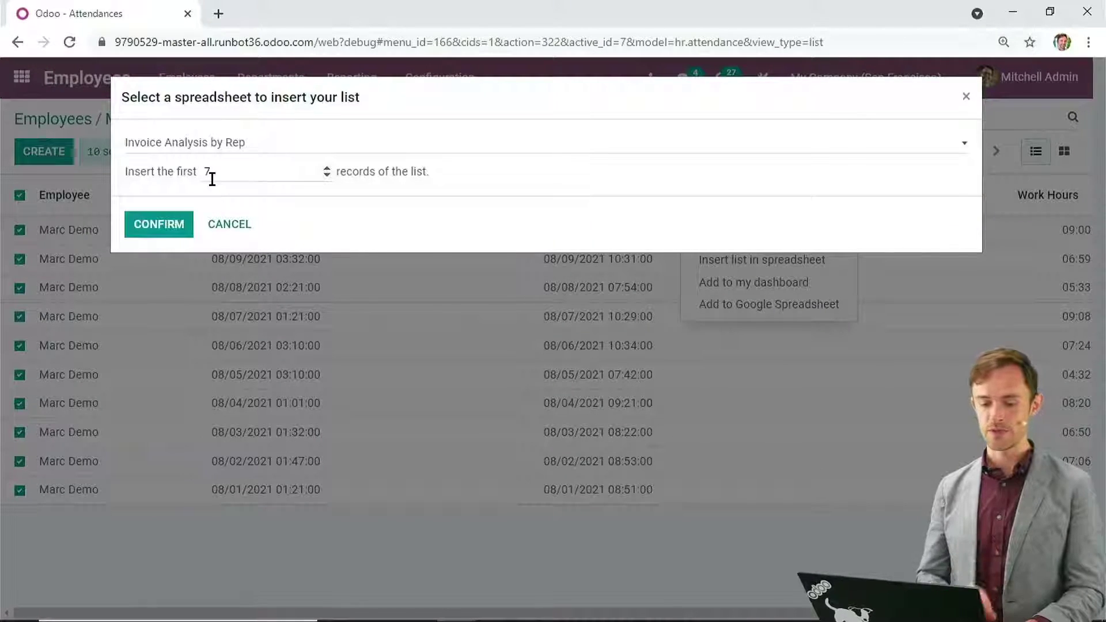
click(148, 225)
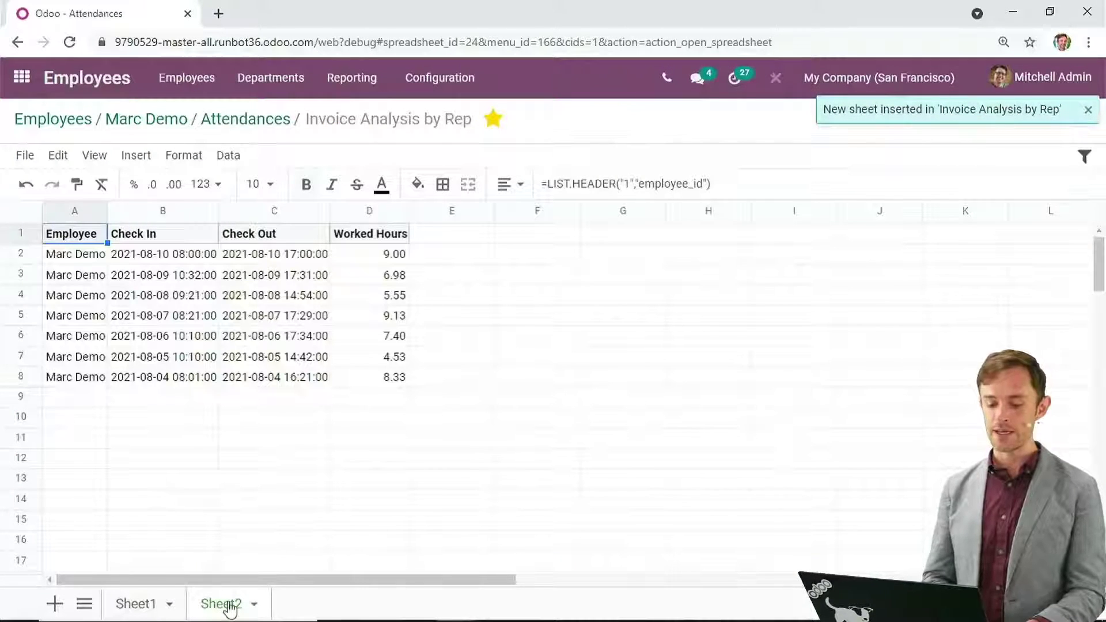
Rename Sheet1, which holds the invoice pivot, as Invoices
click(137, 605)
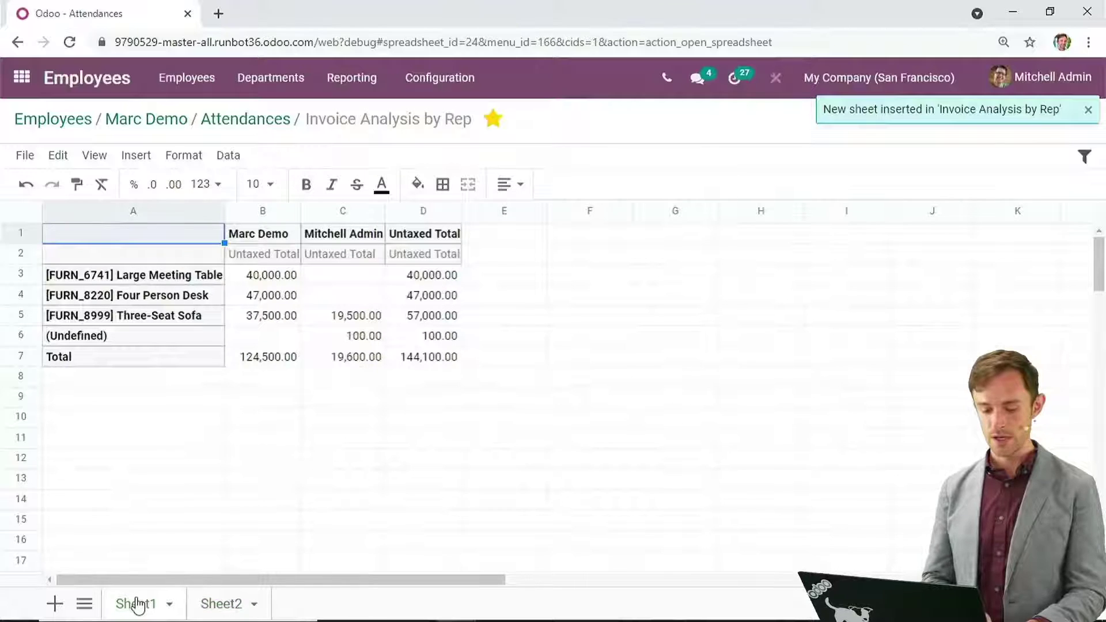
double_click(137, 605)
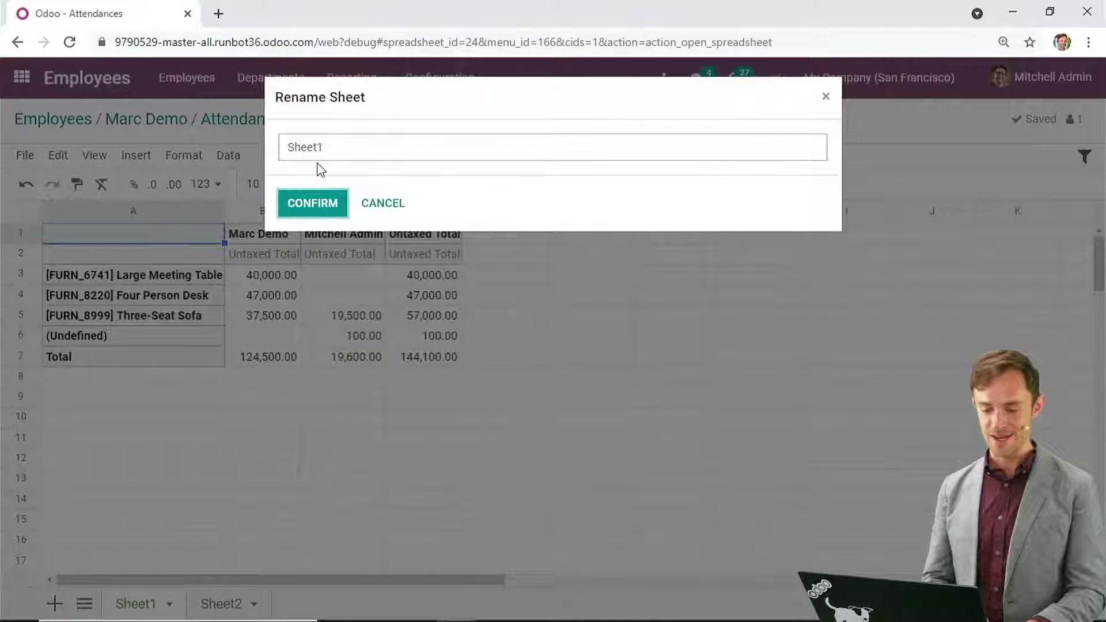
click(331, 139)
key(ctrl+a)
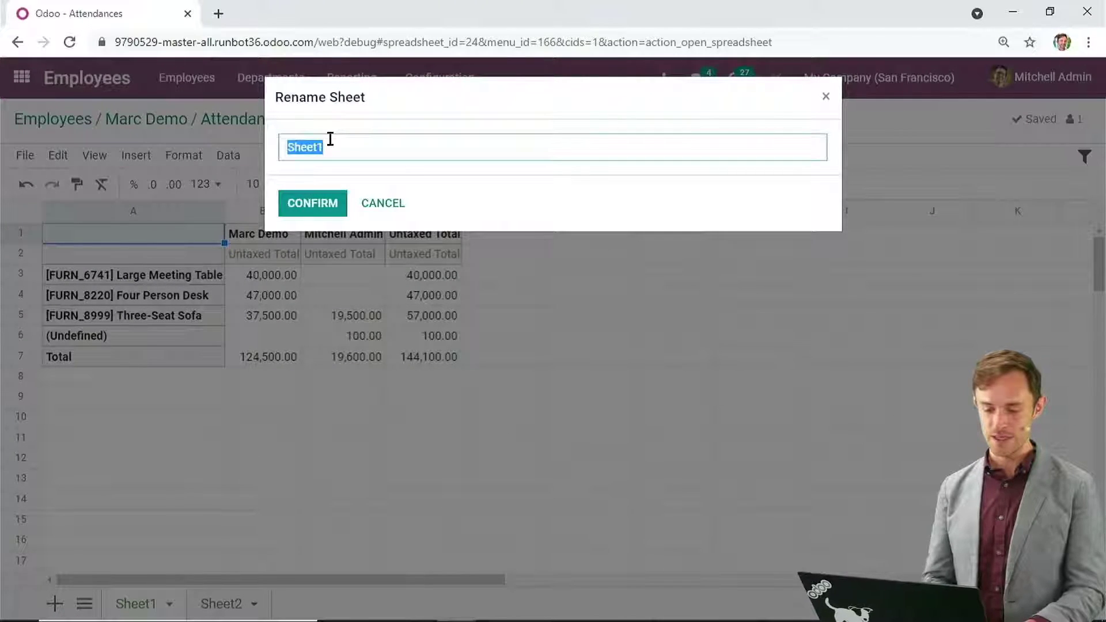
key(BackSpace)
text(Invoices)
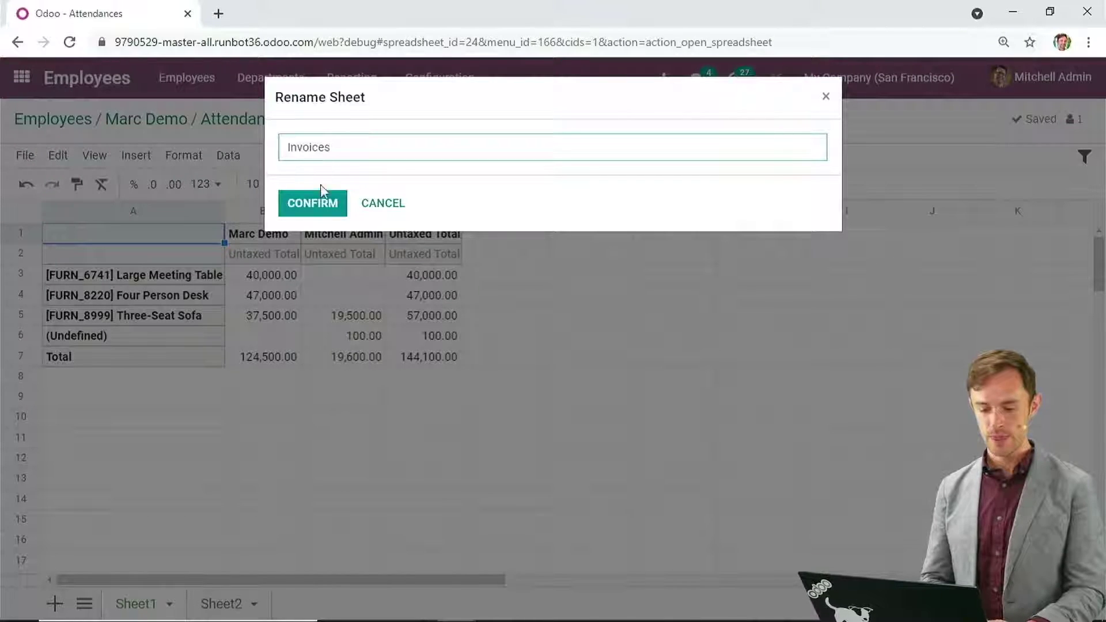
click(321, 199)
Rename Sheet2, which holds the attendance list, as "Working Time" followed by the employee's first name
click(236, 605)
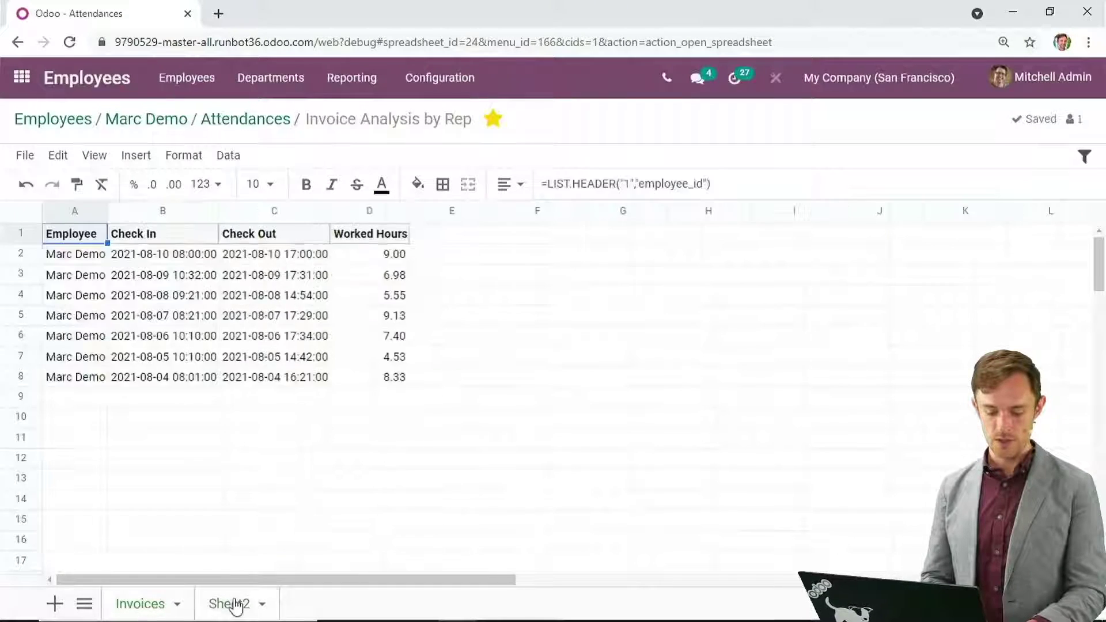
double_click(235, 605)
double_click(320, 149)
text(Working Time Marc)
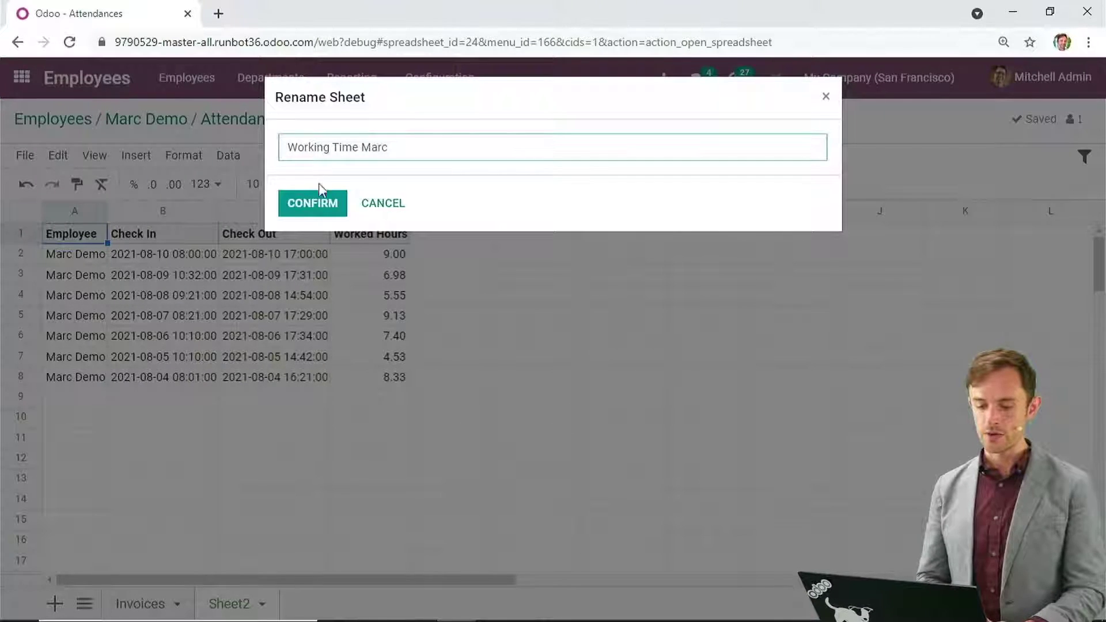
click(320, 198)
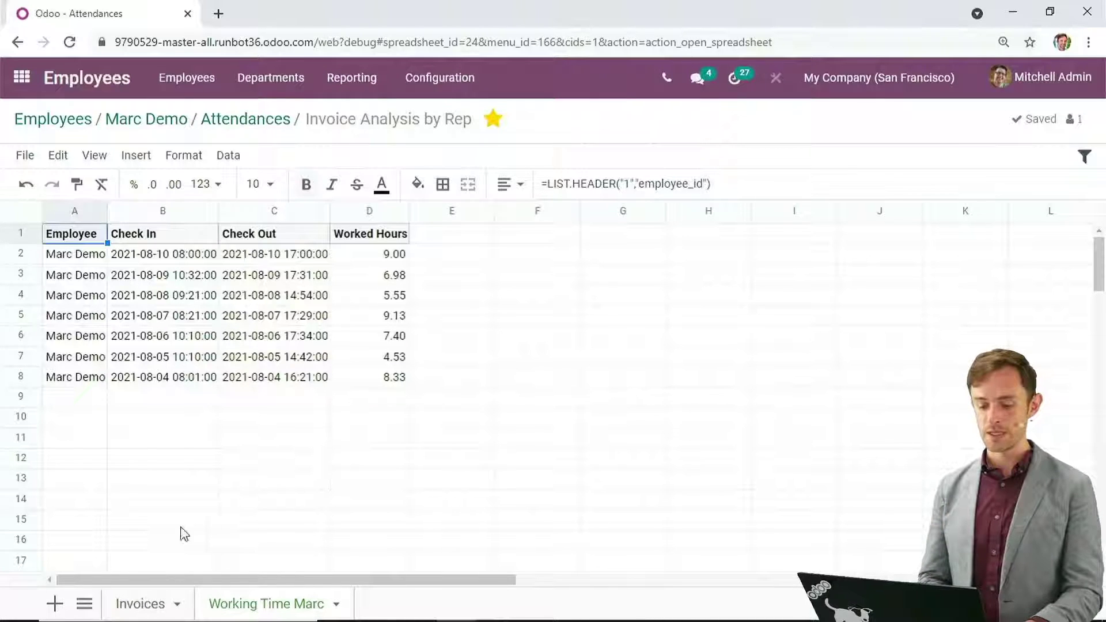
Total the worked hours in cell D9 with =SUM(D2:D8) and check the formula
click(394, 403)
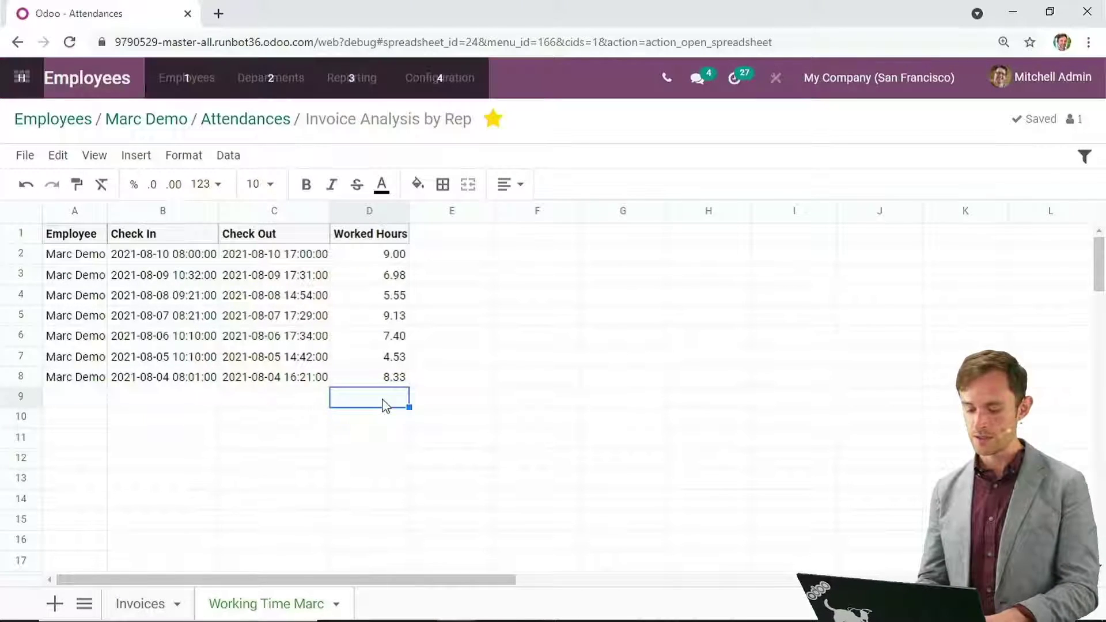
key(alt+equal)
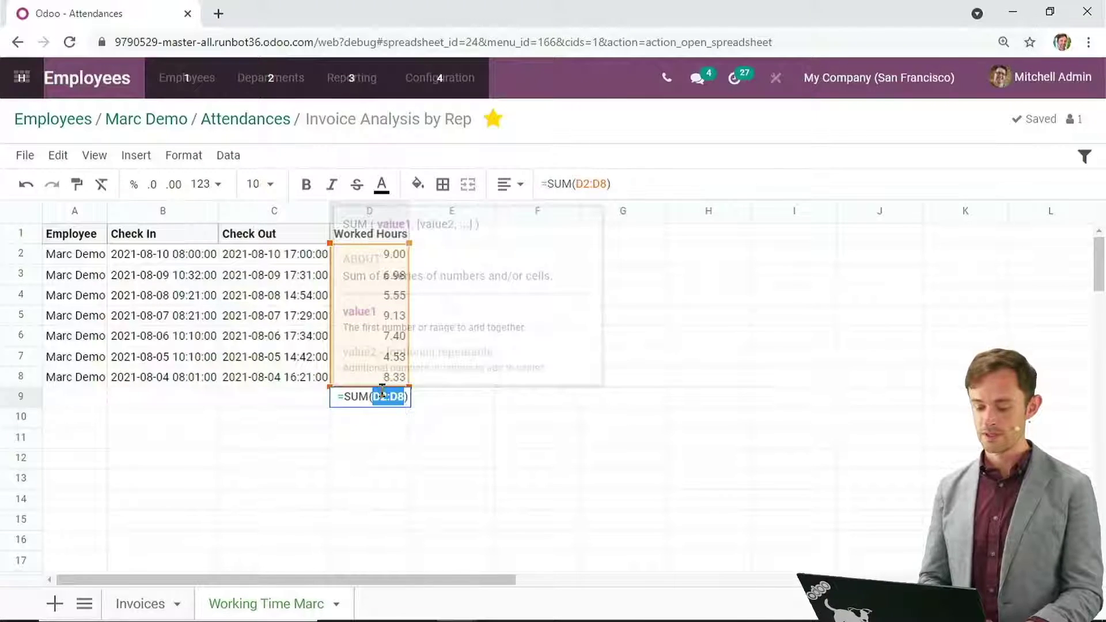
key(Return)
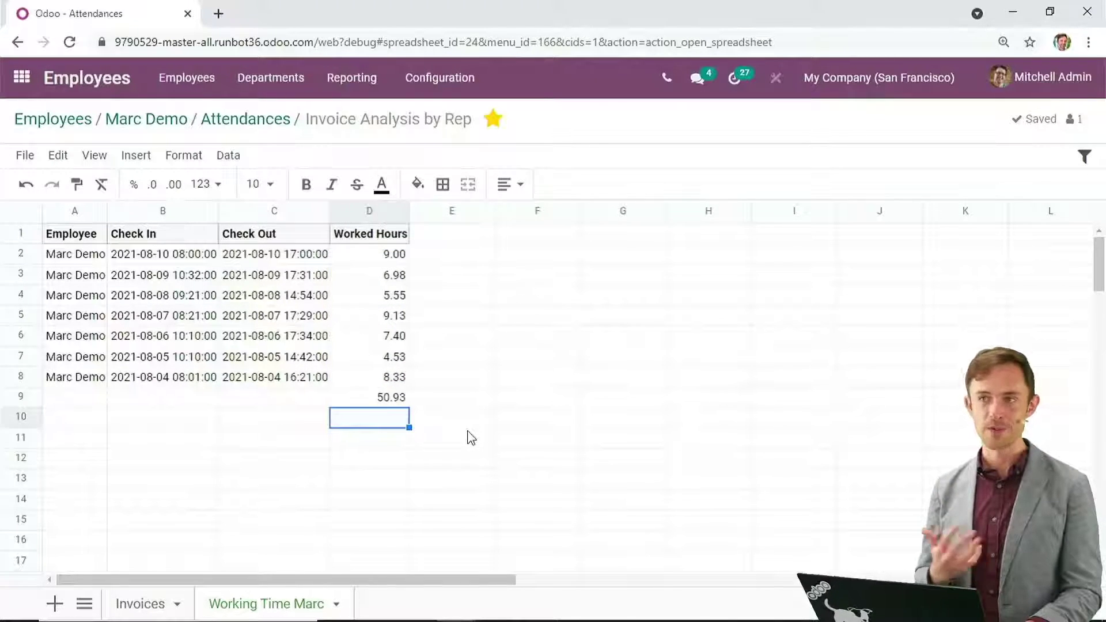
click(377, 399)
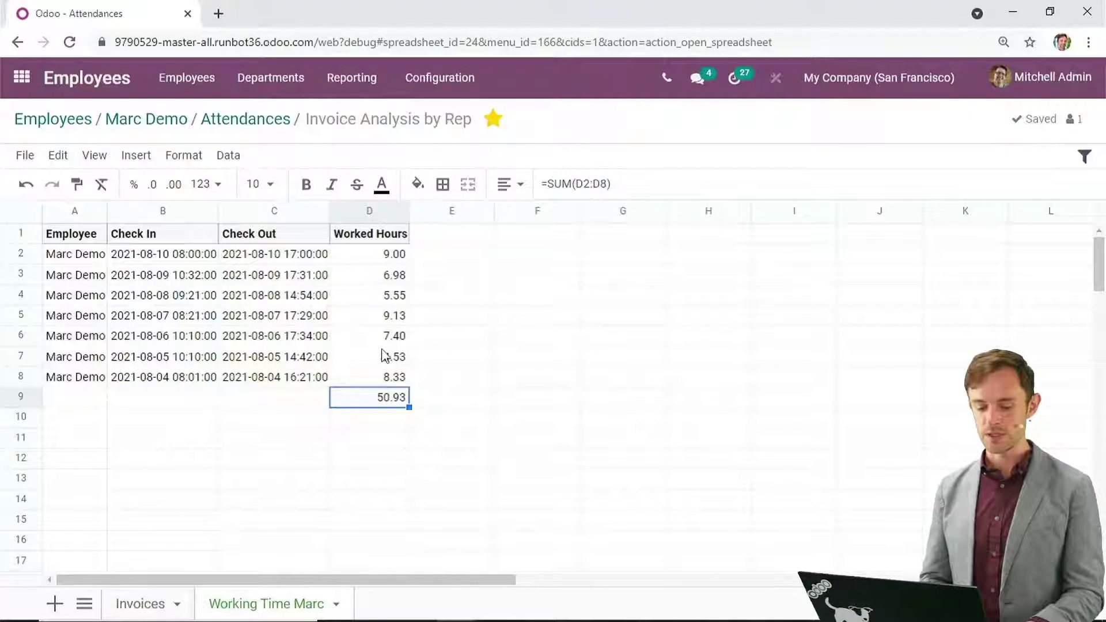
Calculate the invoiced amount per worked hour in cell F2 of the working time sheet with =Invoices!B7/D9
click(557, 259)
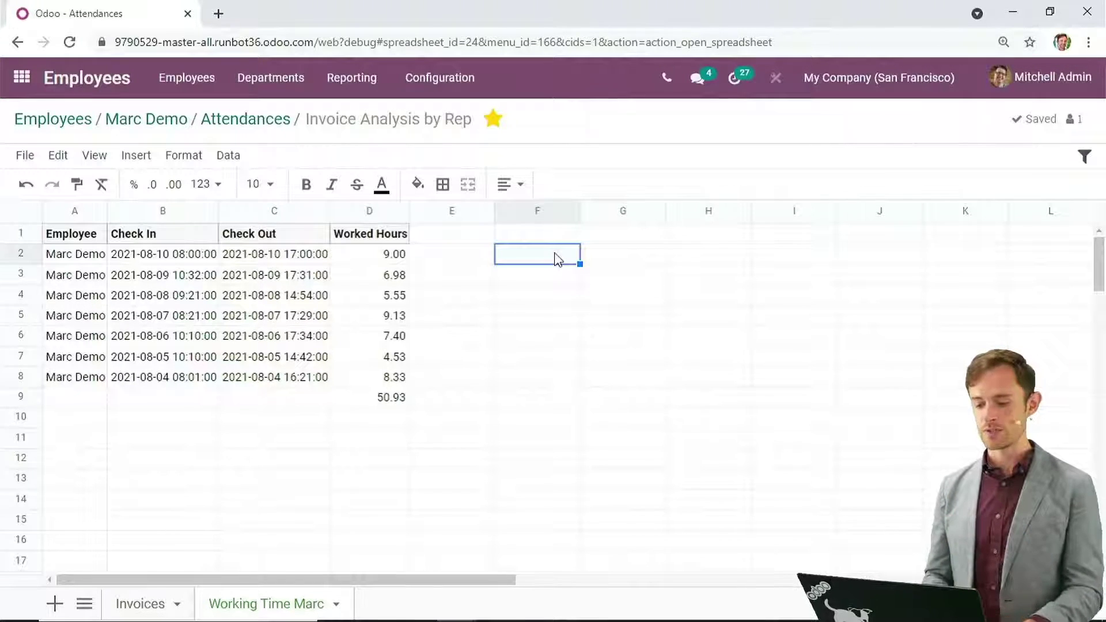
text(=)
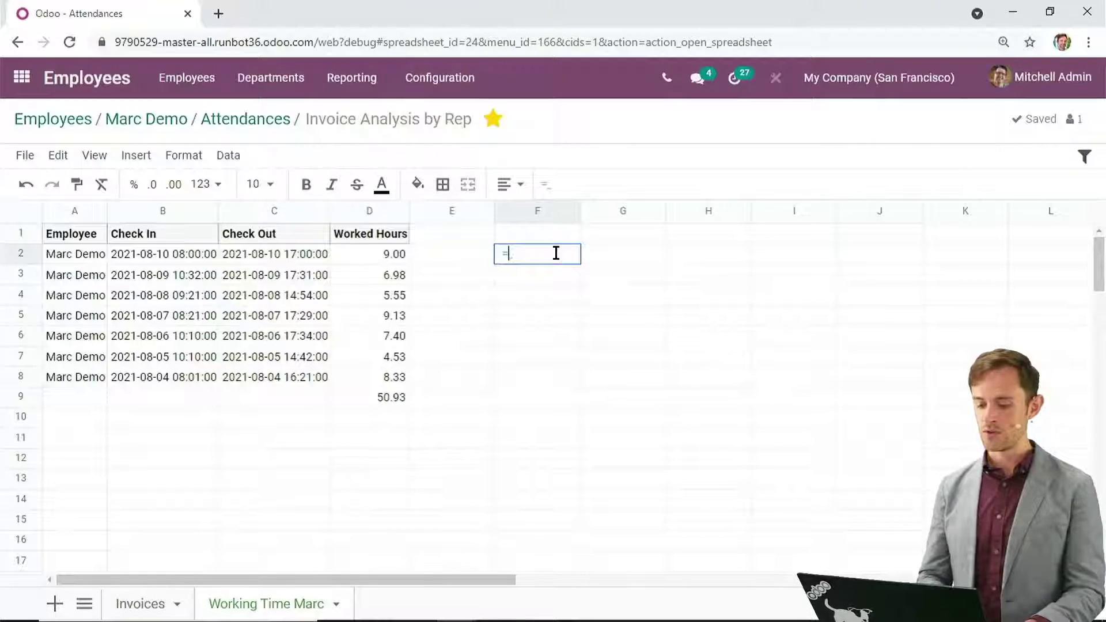
click(141, 604)
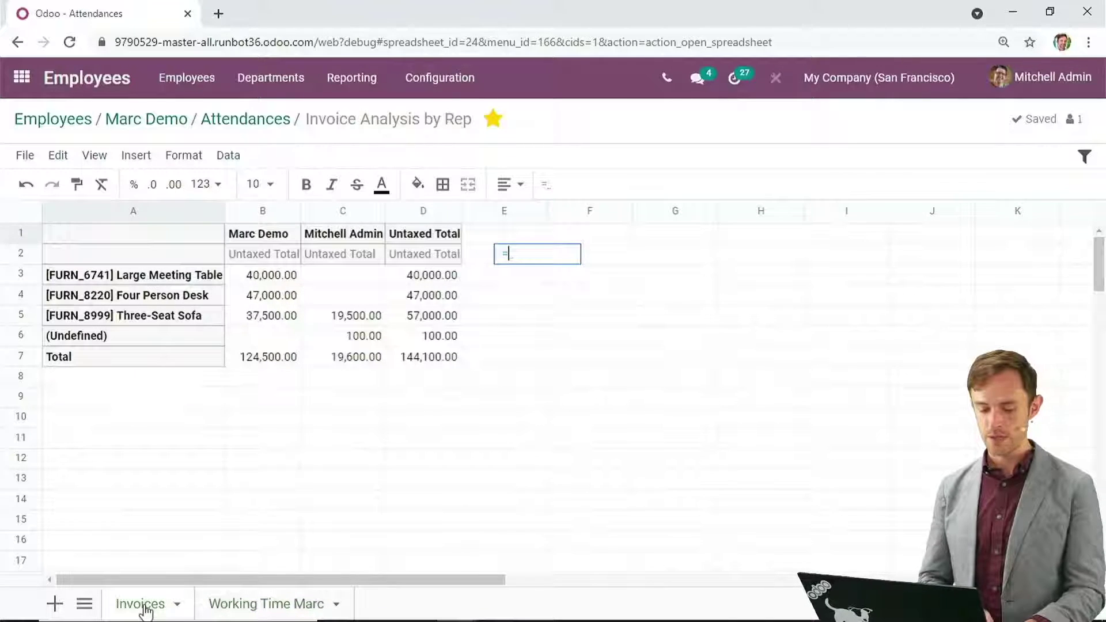
click(273, 360)
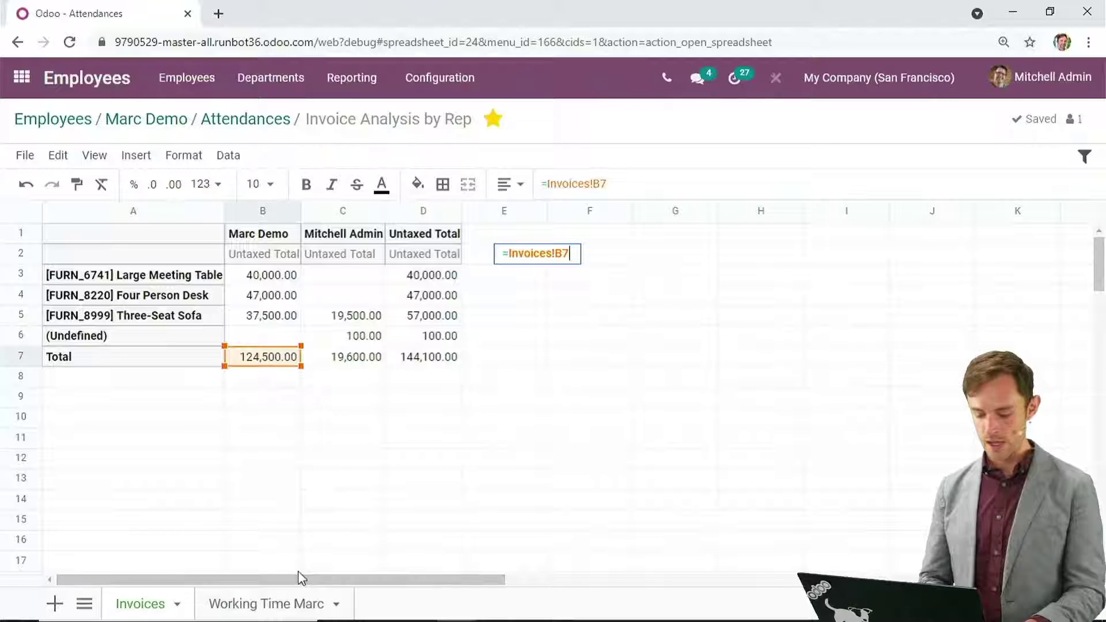
text(/)
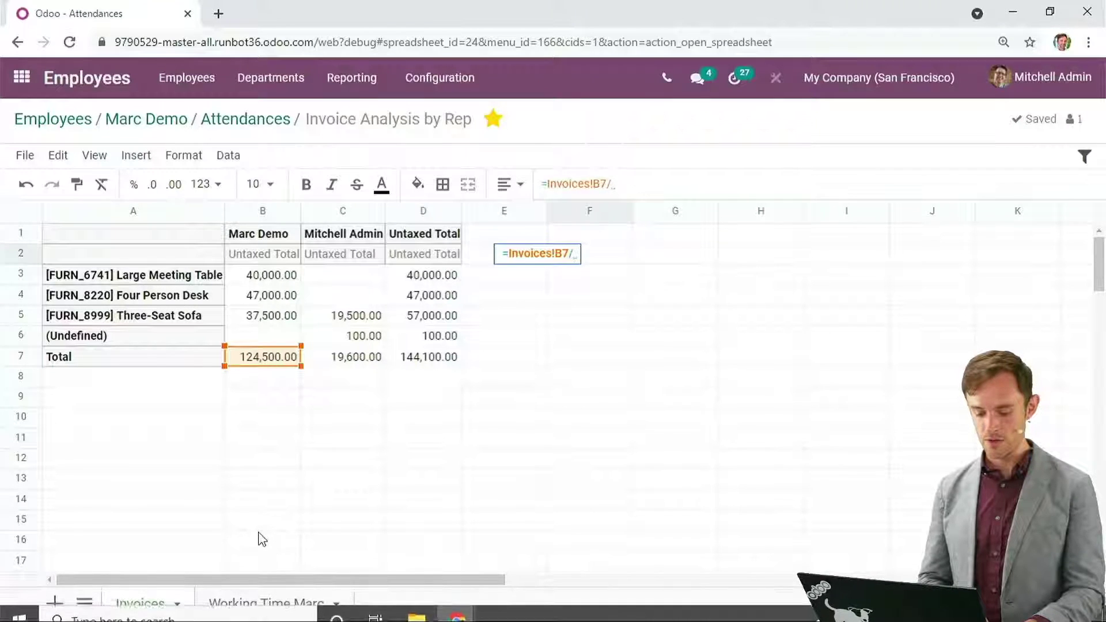
click(264, 603)
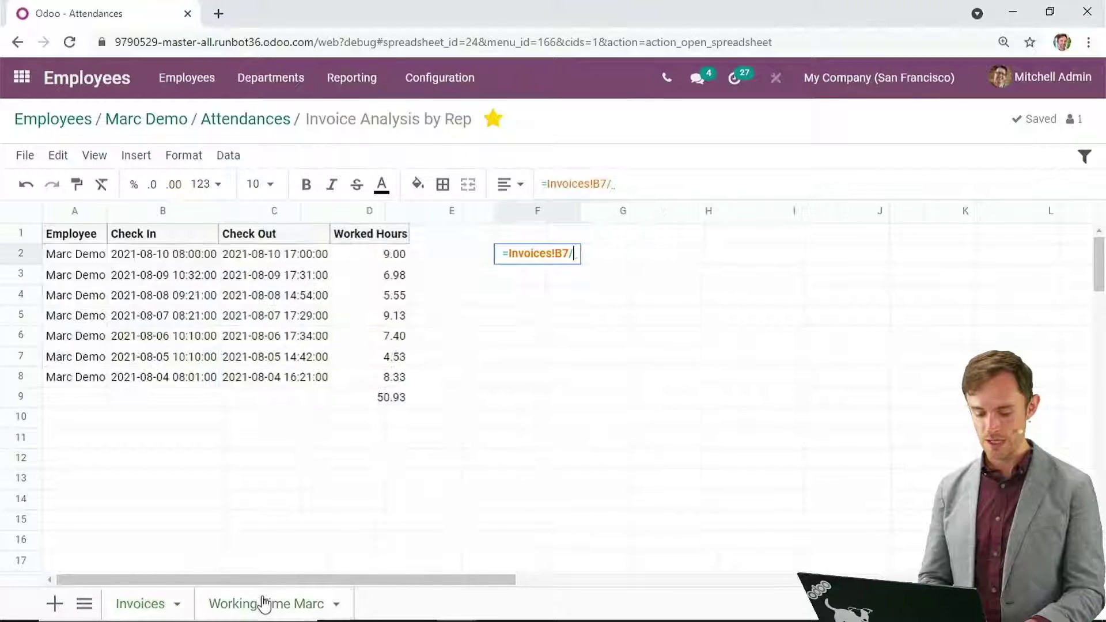
click(381, 400)
key(Return)
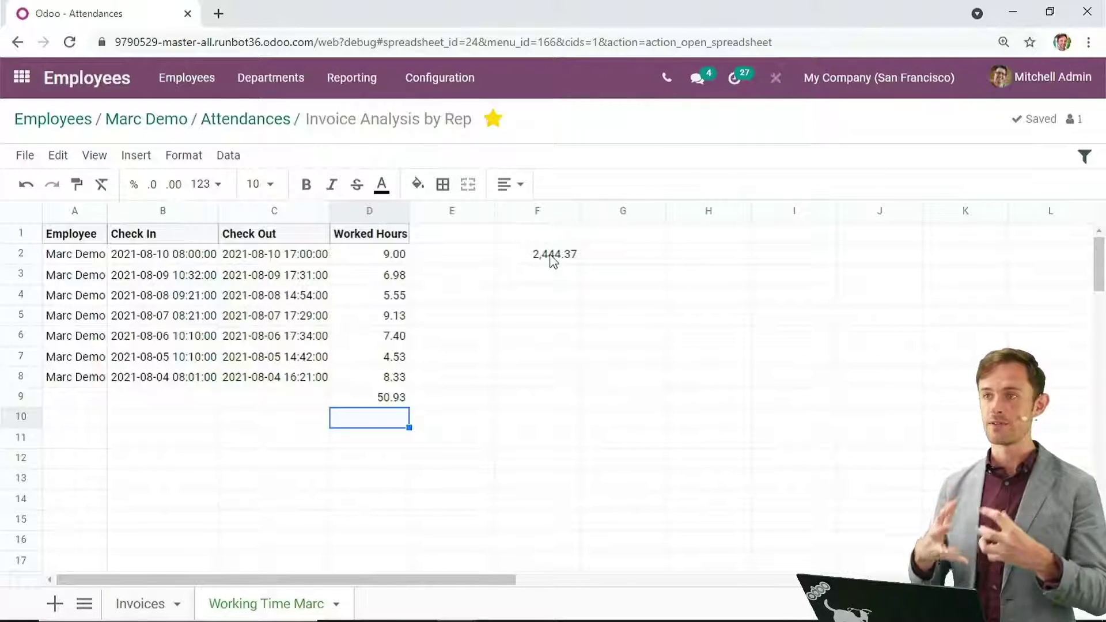
Enter the heading "Average Inv per Hr" in cell F1 above the calculated result
double_click(556, 230)
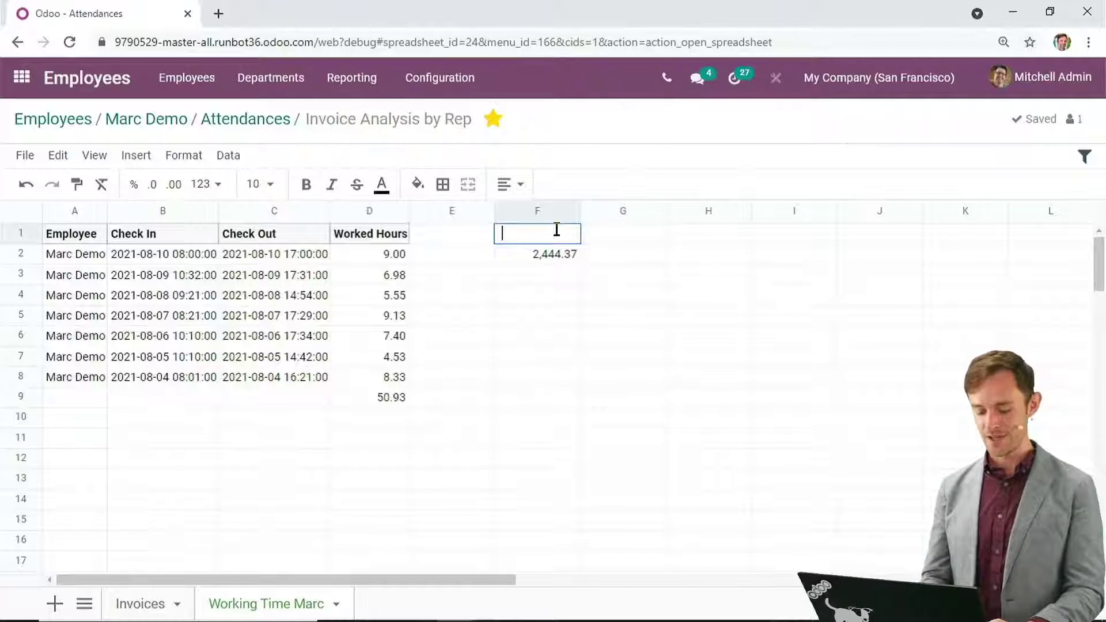
text(Aver)
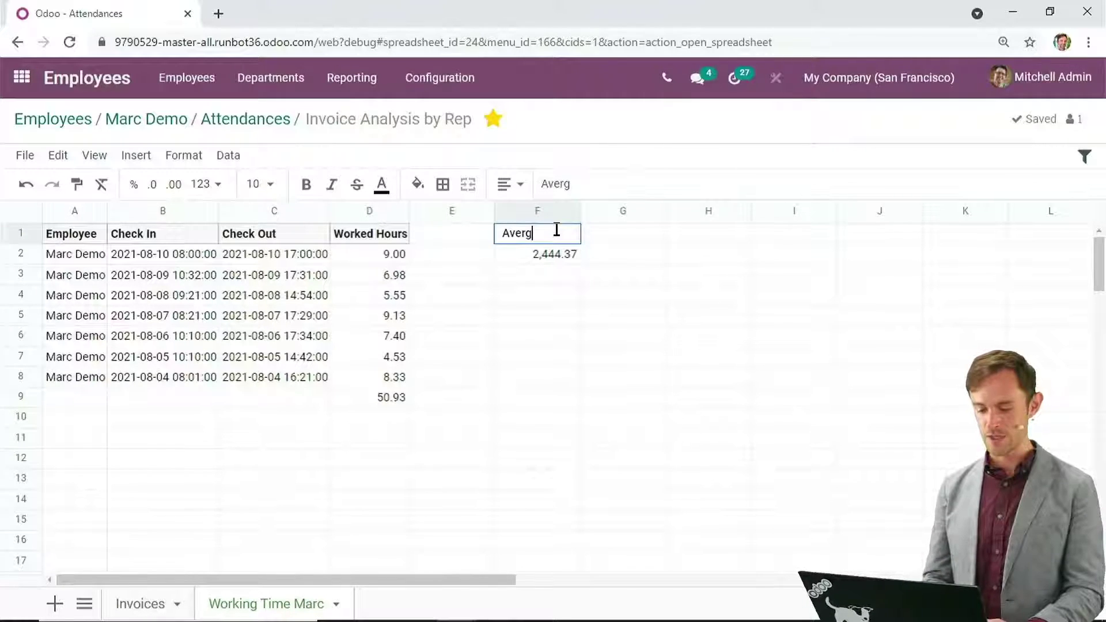
text(age Inv)
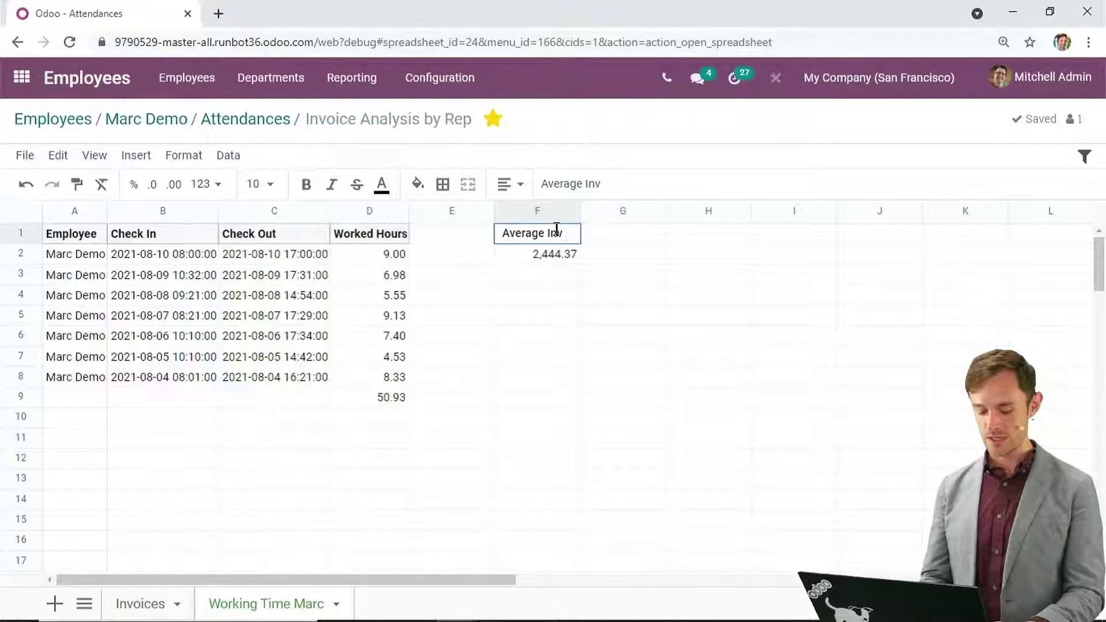
text( per Hr)
key(Return)
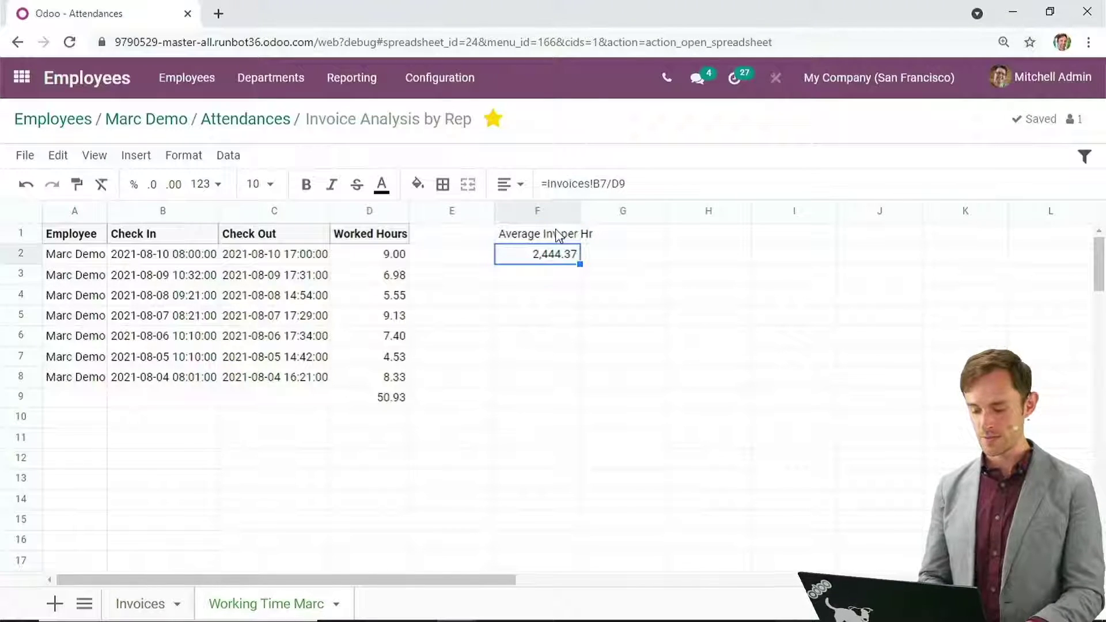
Merge cells F1:G1 for the heading and F2:G2 for the calculated average
drag(541, 234, 620, 240)
click(468, 185)
click(555, 257)
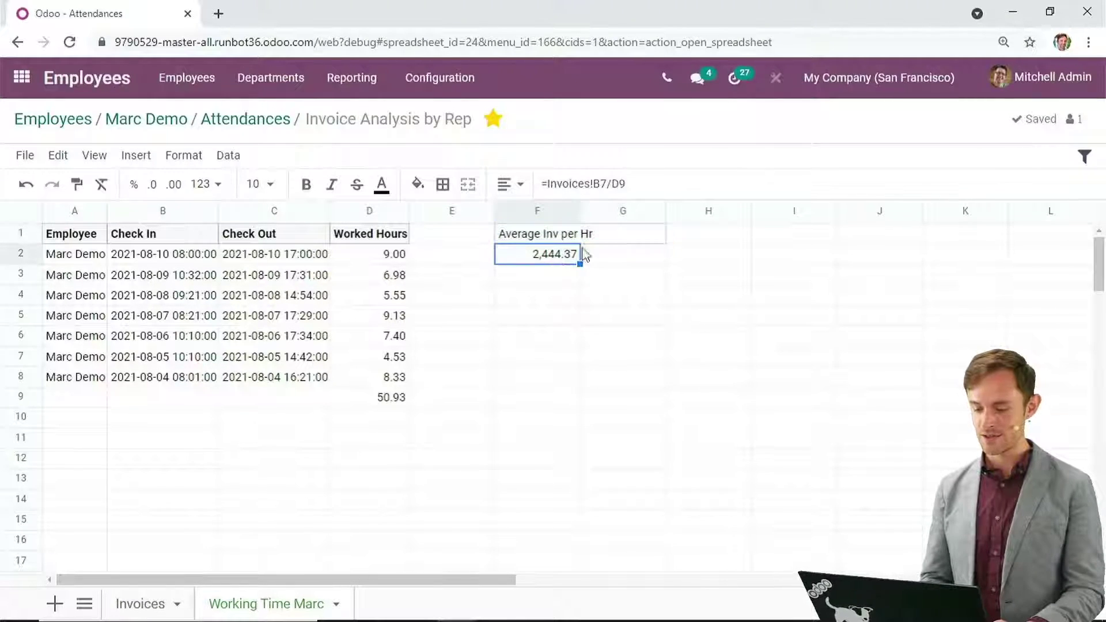
shift+click(649, 252)
click(468, 185)
Make the "Average Inv per Hr" heading bold and left-align the average beneath it
click(514, 240)
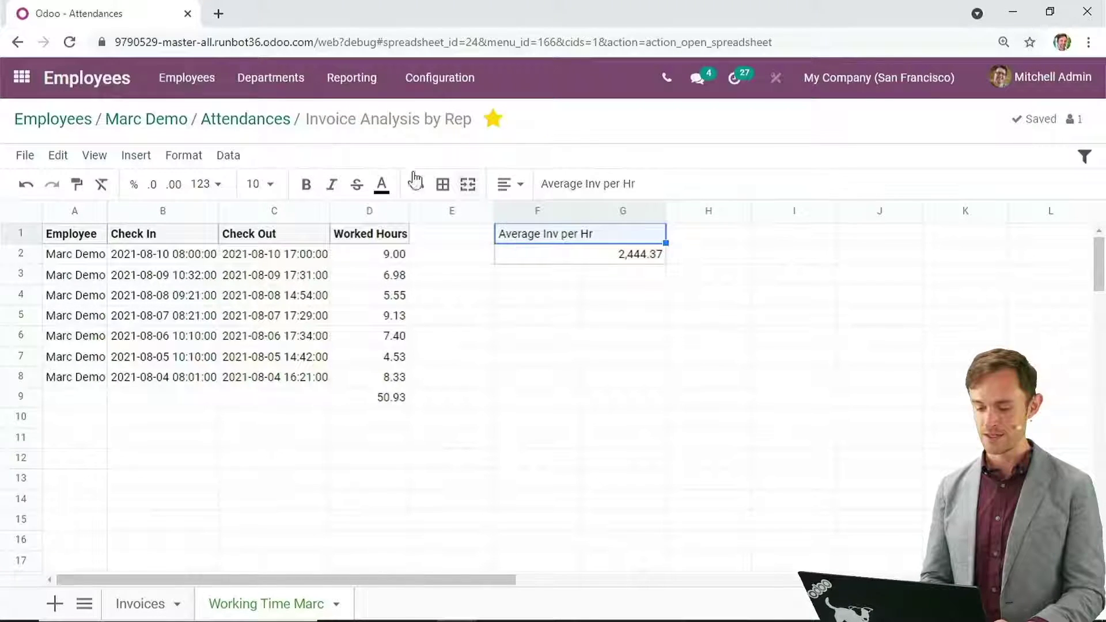
click(311, 189)
click(570, 299)
click(533, 254)
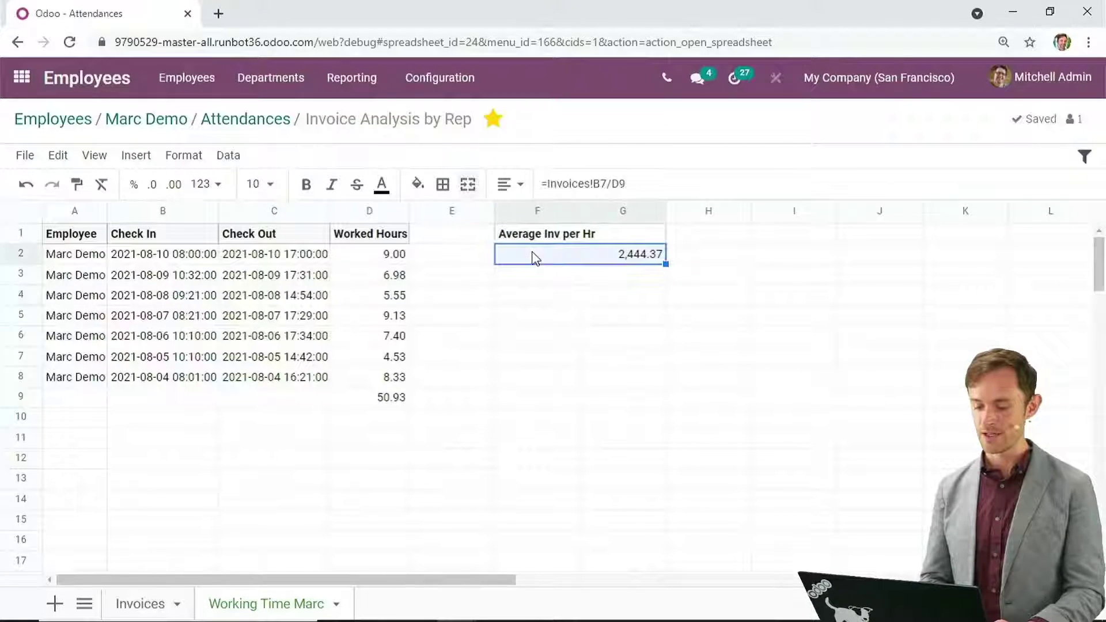
click(503, 185)
click(508, 217)
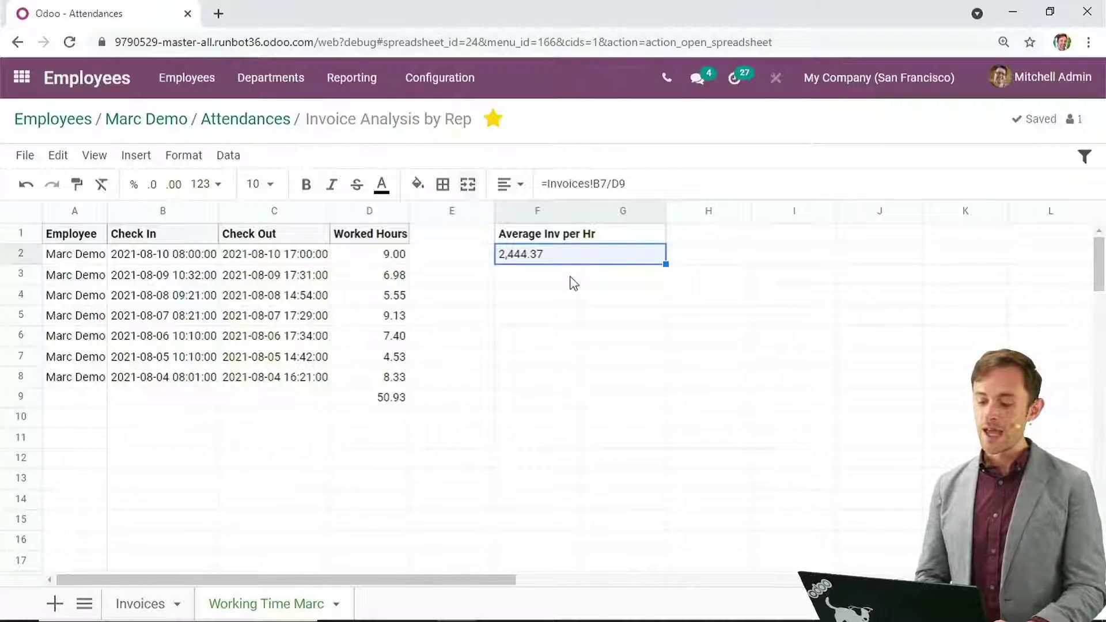
click(571, 281)
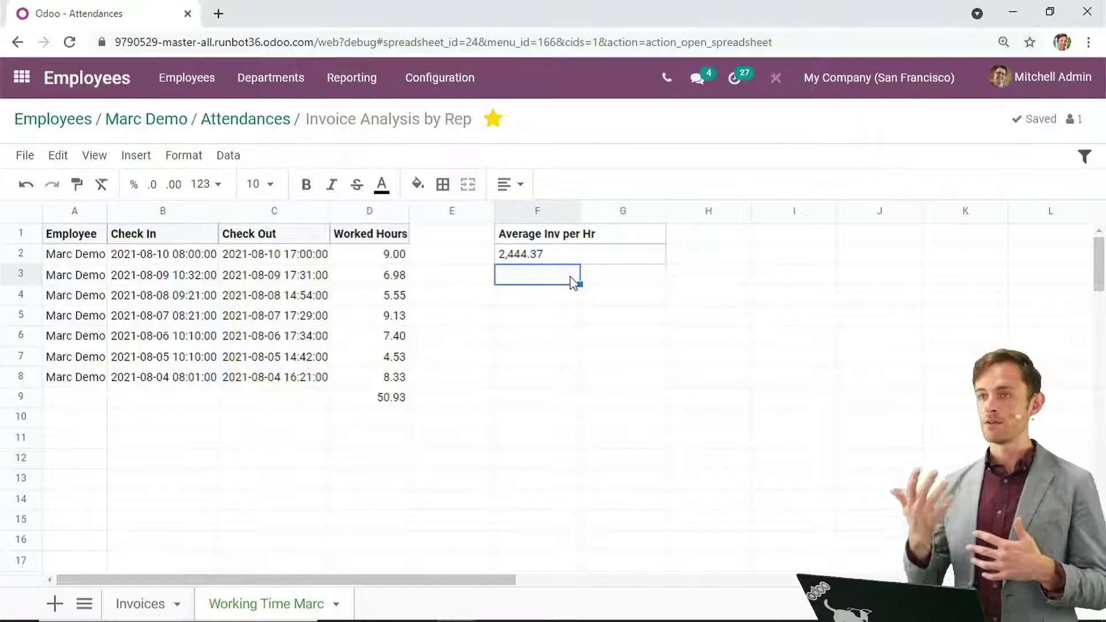
Switch to the Accounting app and create a new customer invoice for Deco Addict
click(154, 603)
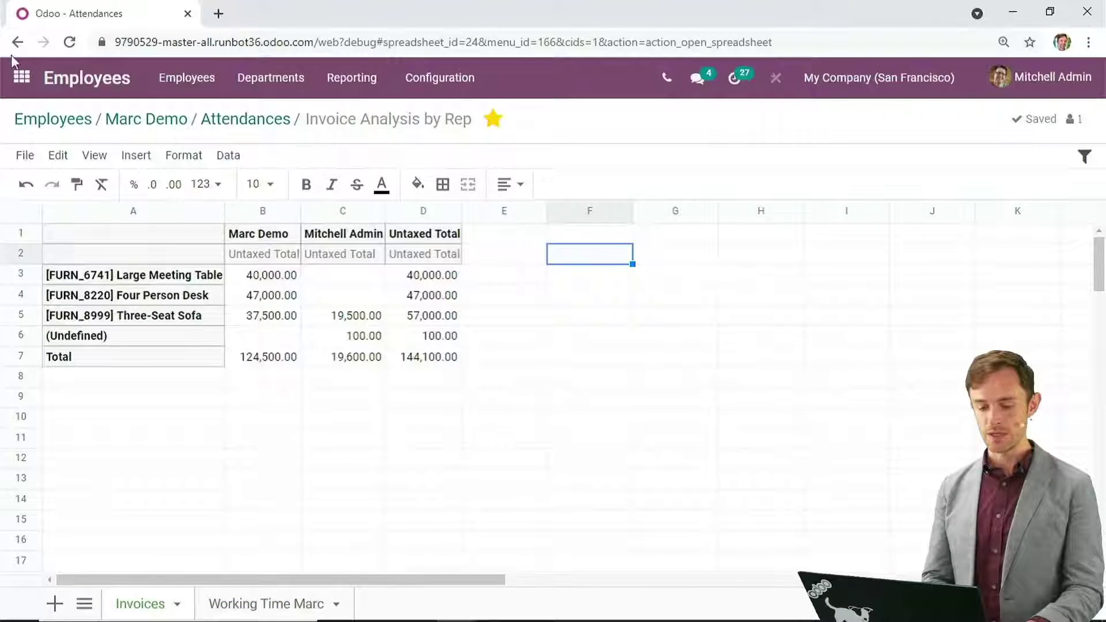
click(21, 77)
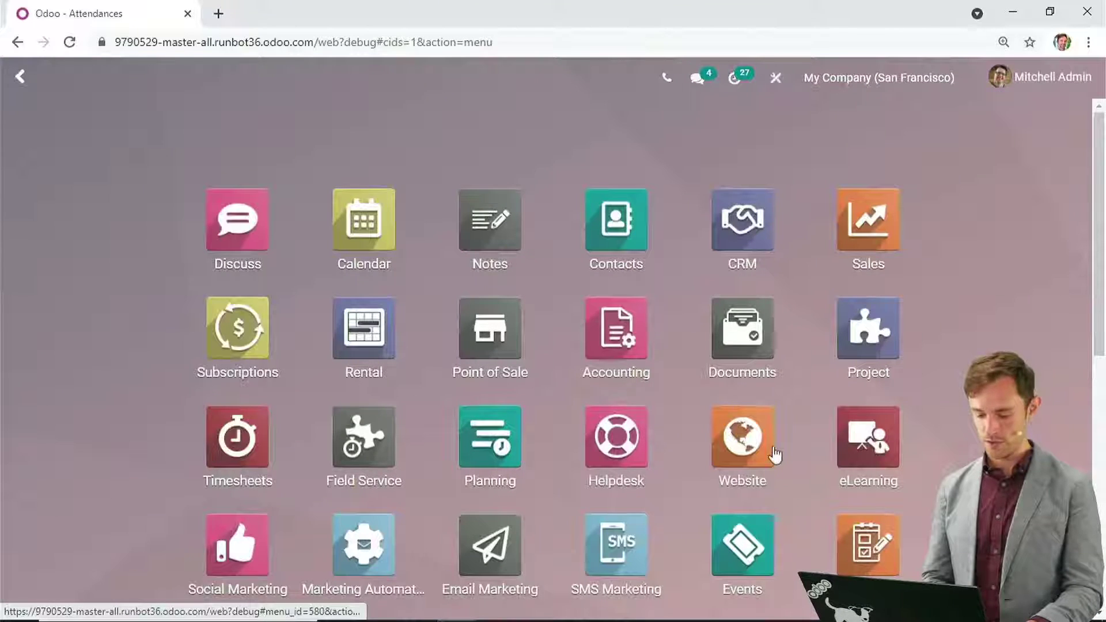
click(646, 349)
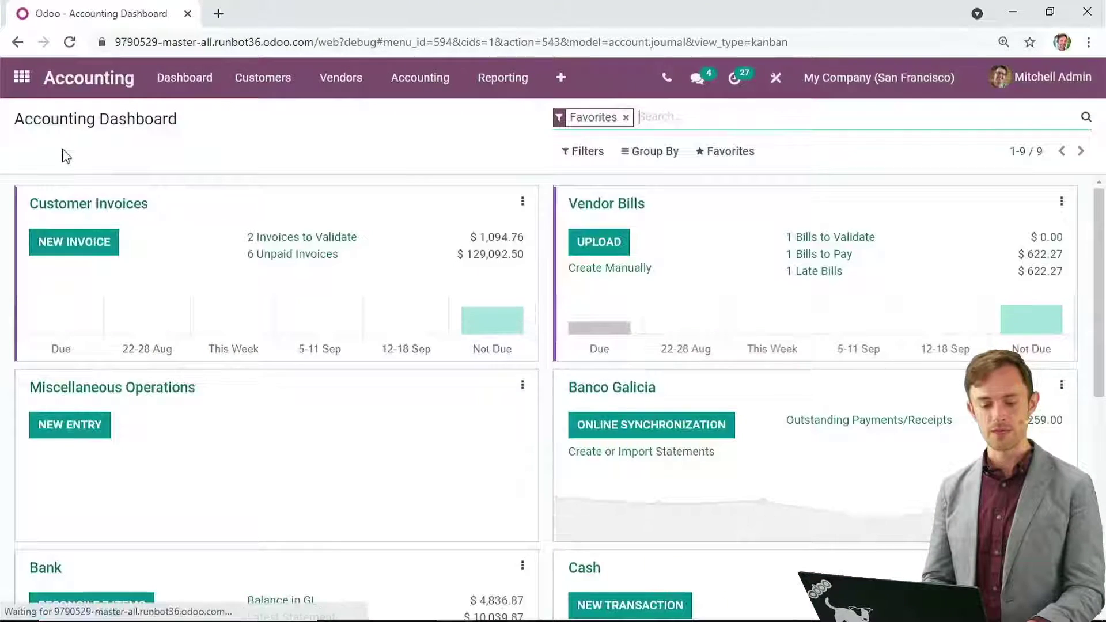
click(74, 245)
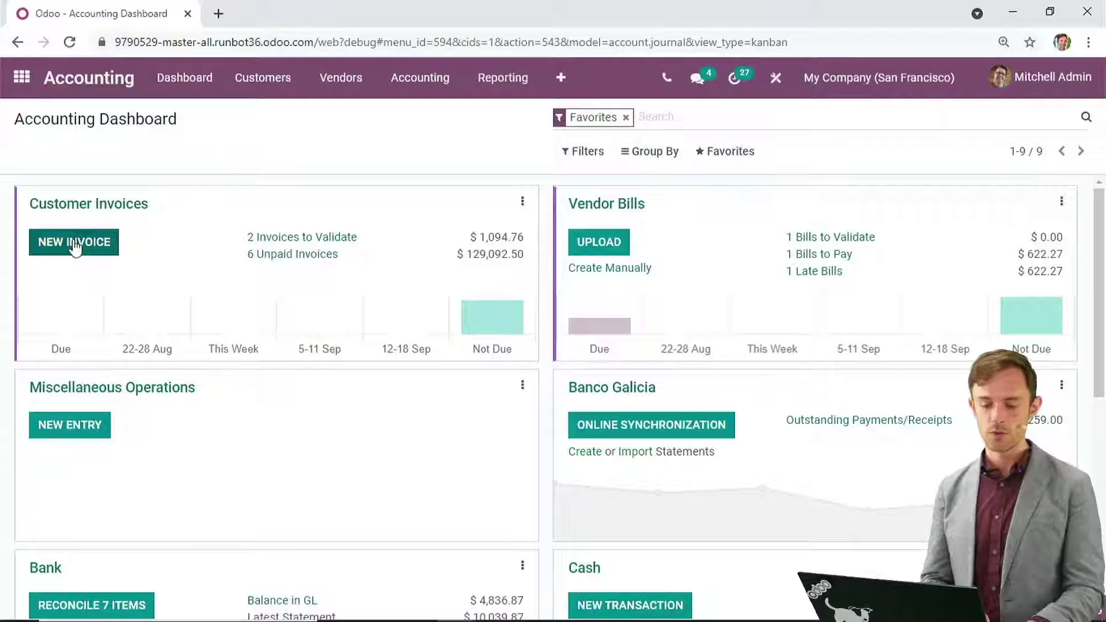
click(268, 332)
click(259, 353)
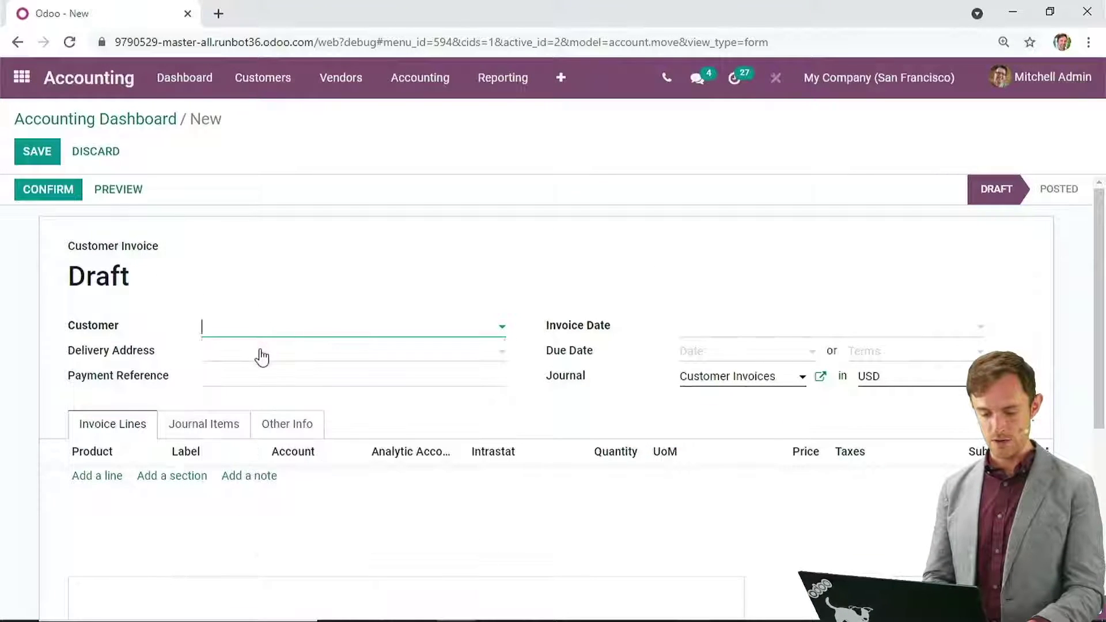
Assign the employee from the attendance list as salesperson in the invoice's other information
click(220, 480)
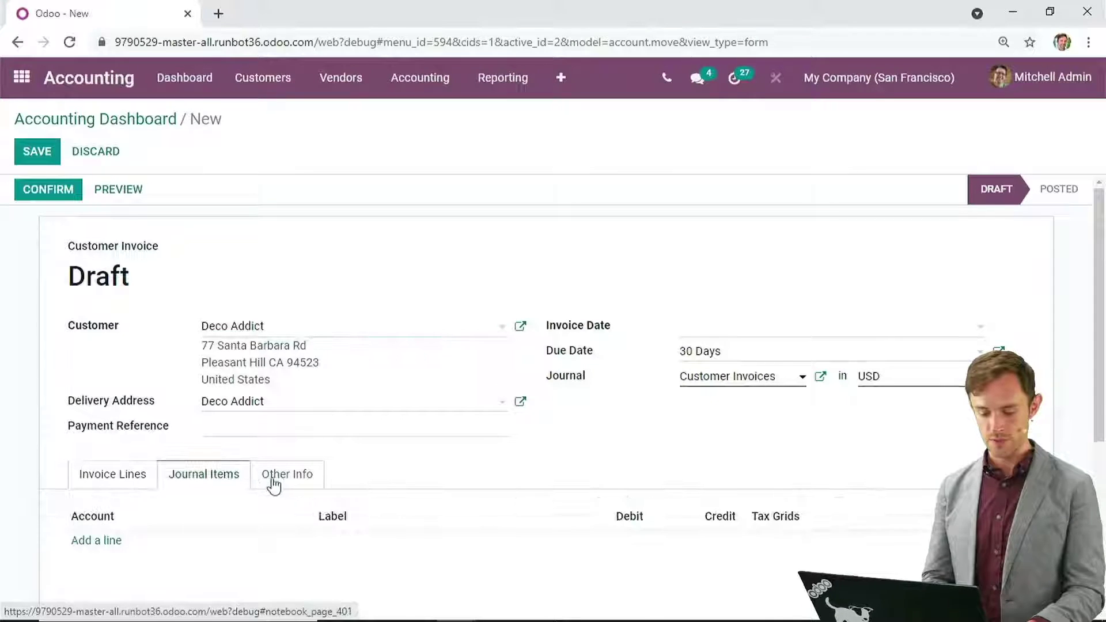
click(275, 484)
click(290, 583)
click(280, 525)
Add an invoice line for 5 units of [FURN_8999] Three-Seat Sofa and confirm the invoice
click(142, 484)
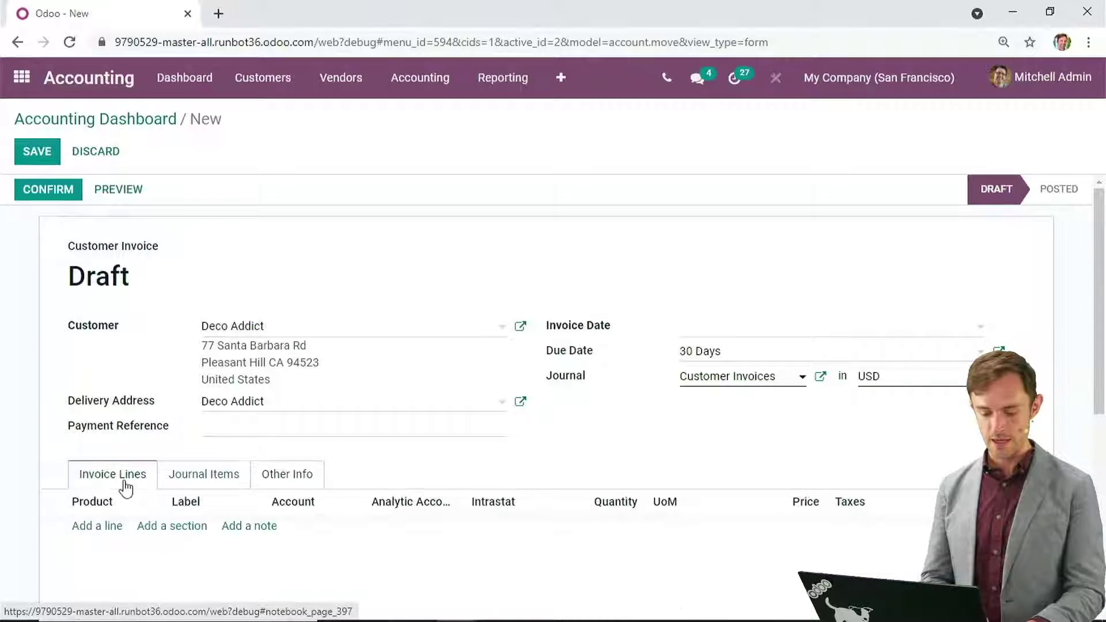
click(106, 527)
text(sof)
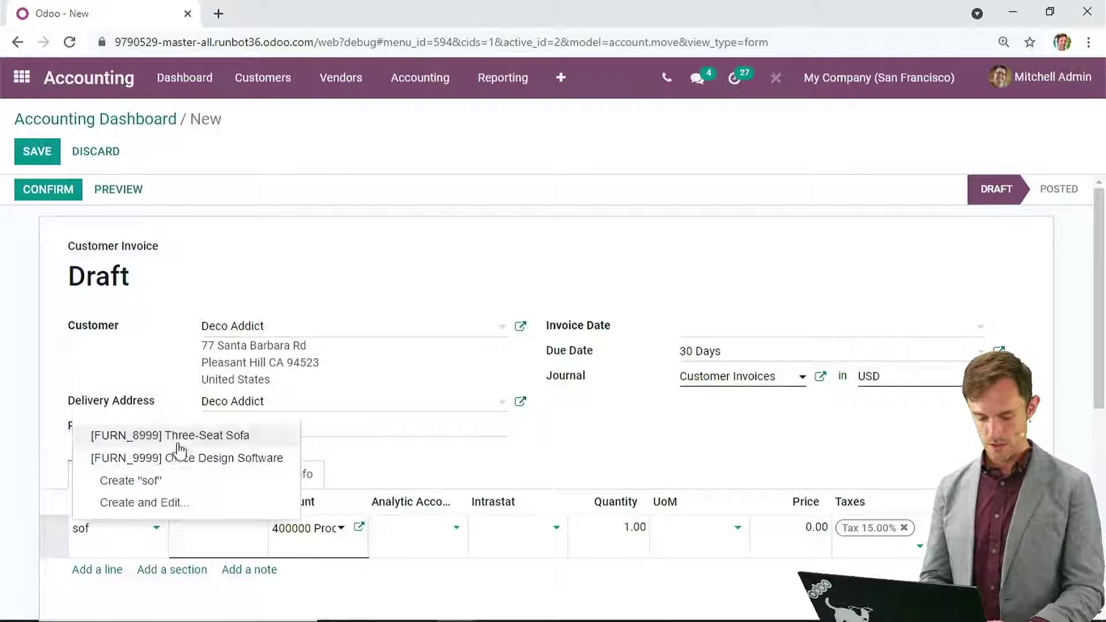
click(177, 444)
click(640, 526)
key(BackSpace)
text(5)
key(Tab)
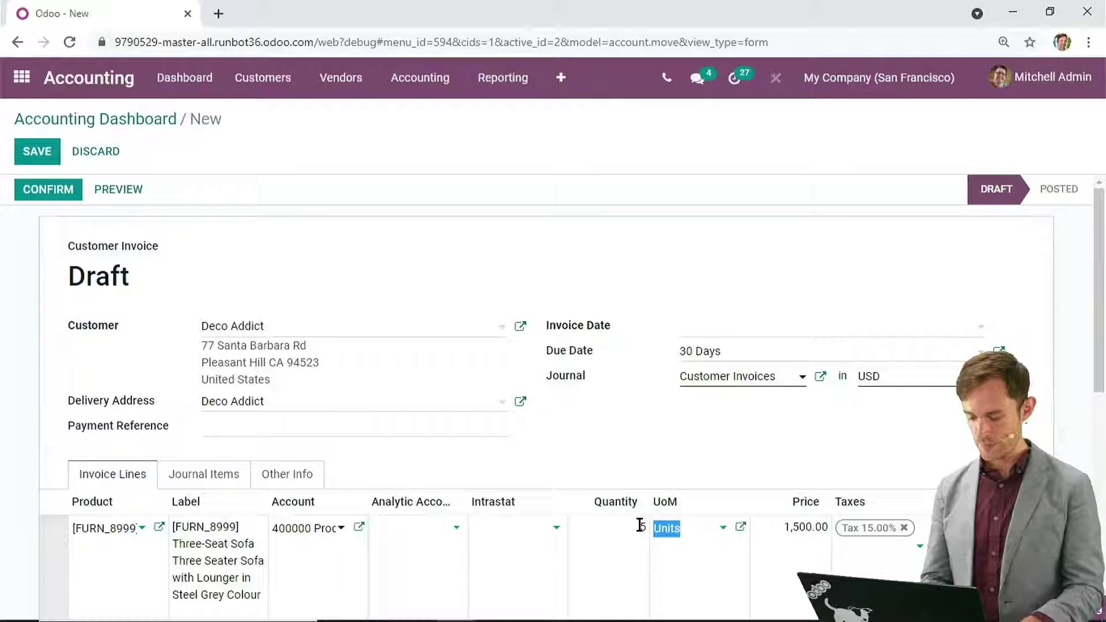
click(612, 474)
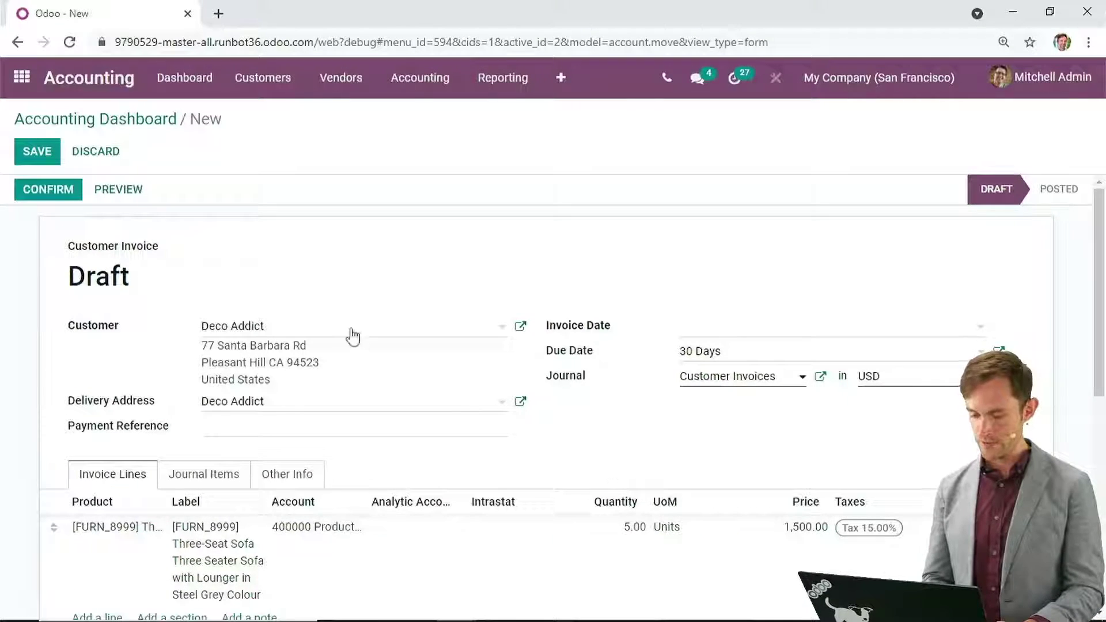
click(44, 188)
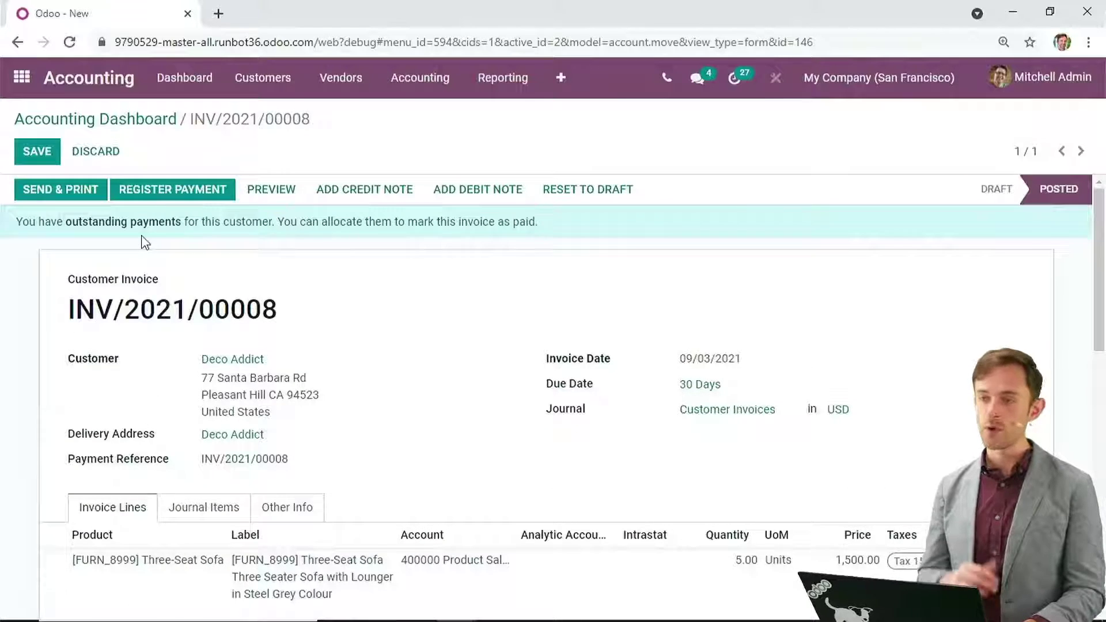
Switch to the Documents app, open the Invoice Analysis by Rep spreadsheet and check the employee's Three-Seat Sofa amount
click(22, 78)
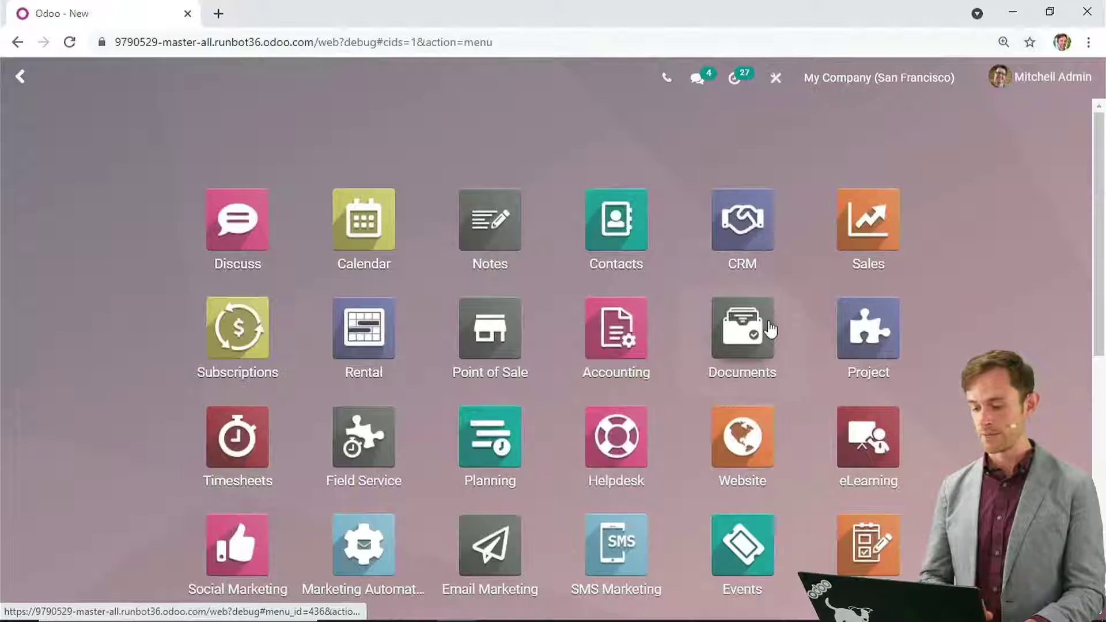
click(771, 329)
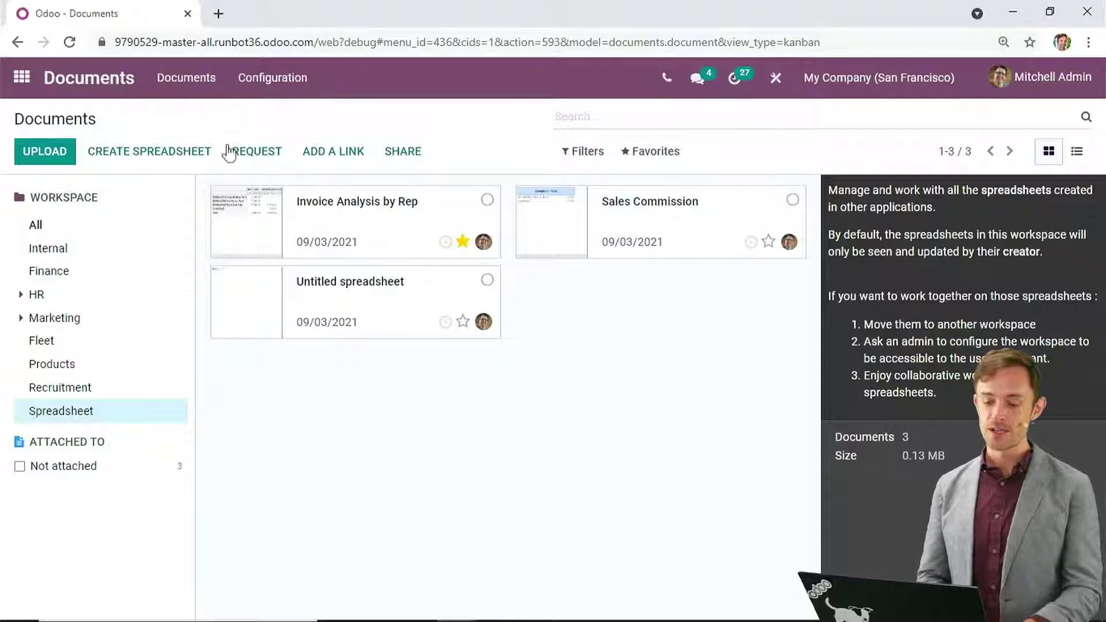
click(252, 221)
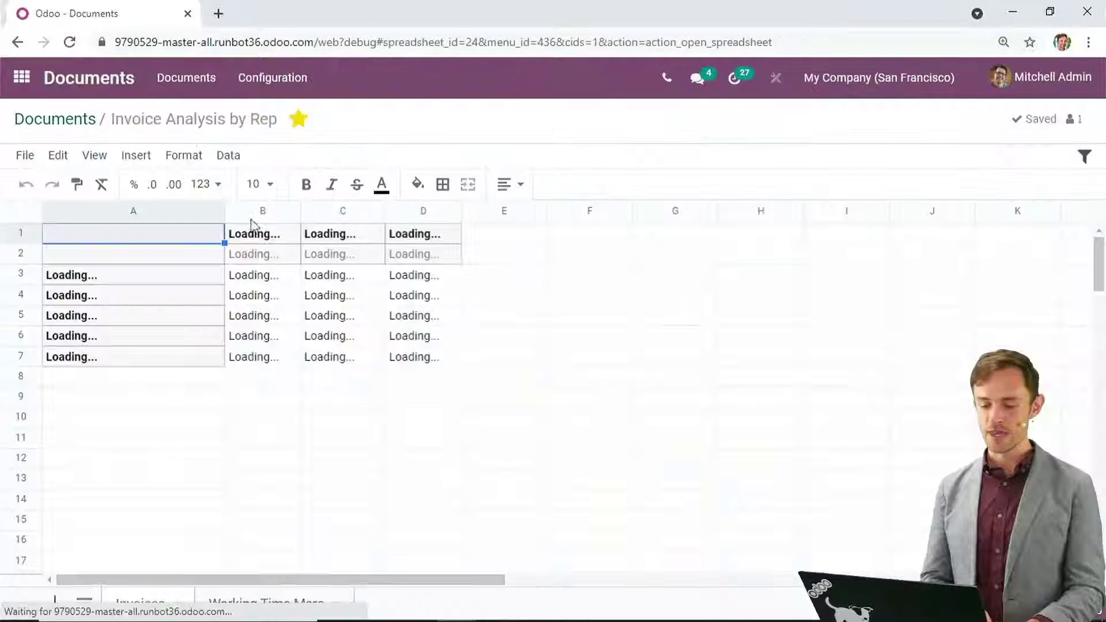
click(387, 484)
click(275, 321)
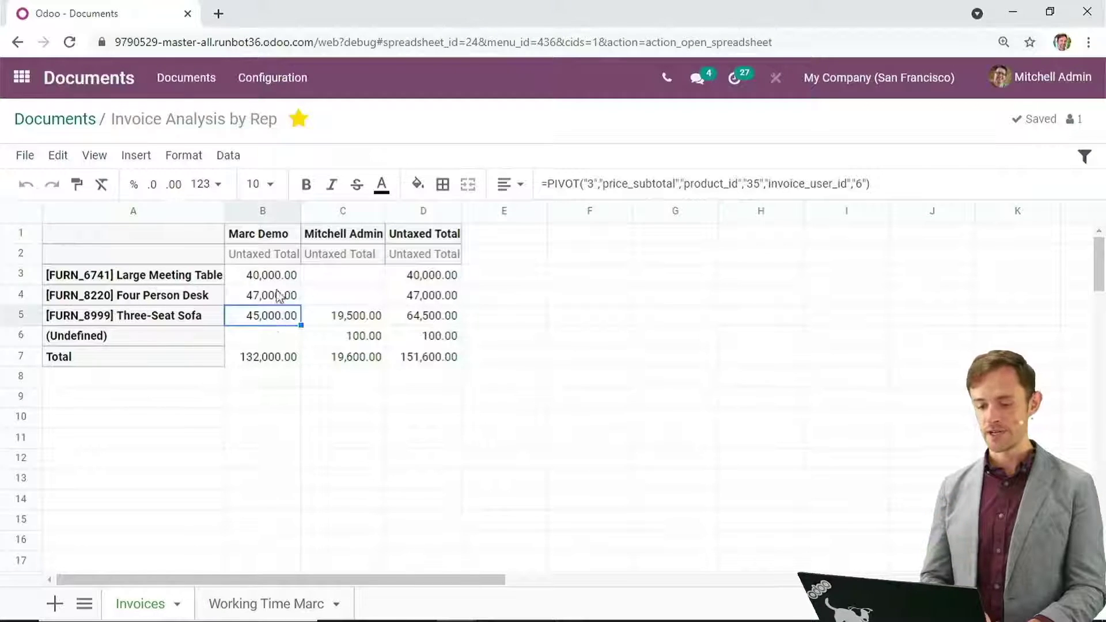
Refresh all spreadsheet data, then check the employee's Three-Seat Sofa amount and the average invoiced per hour on the working time sheet
click(231, 158)
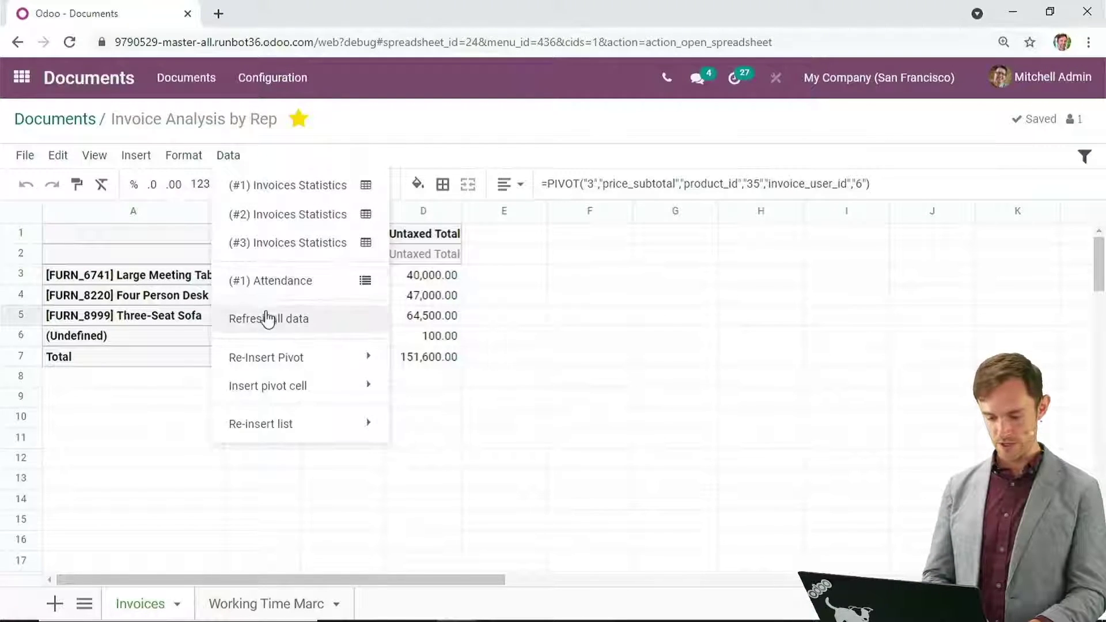
click(268, 318)
click(355, 396)
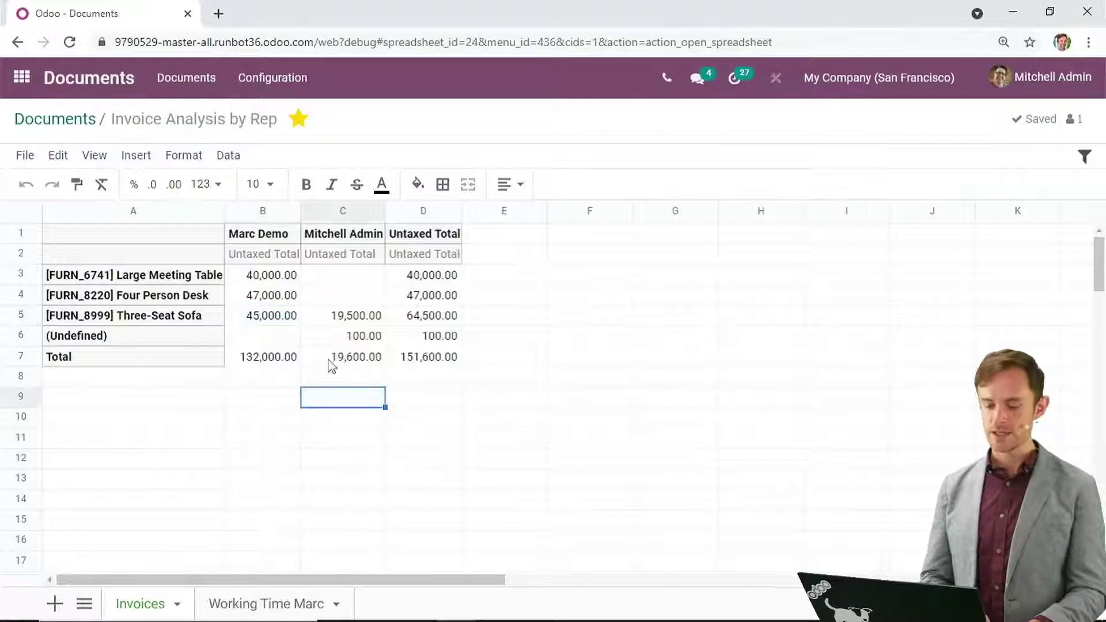
click(271, 319)
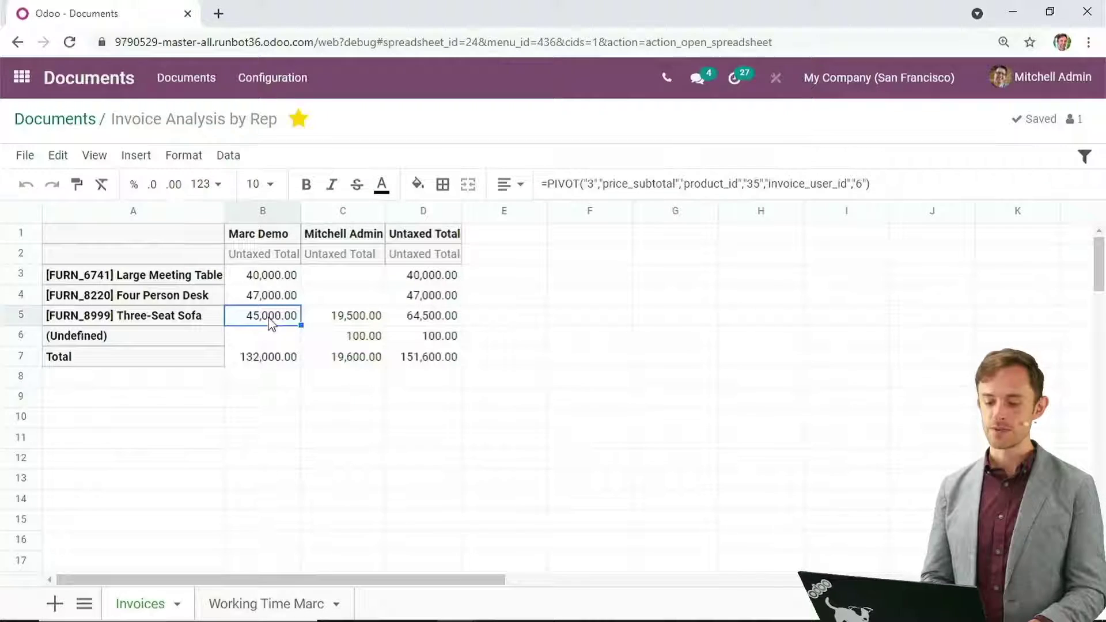
click(240, 605)
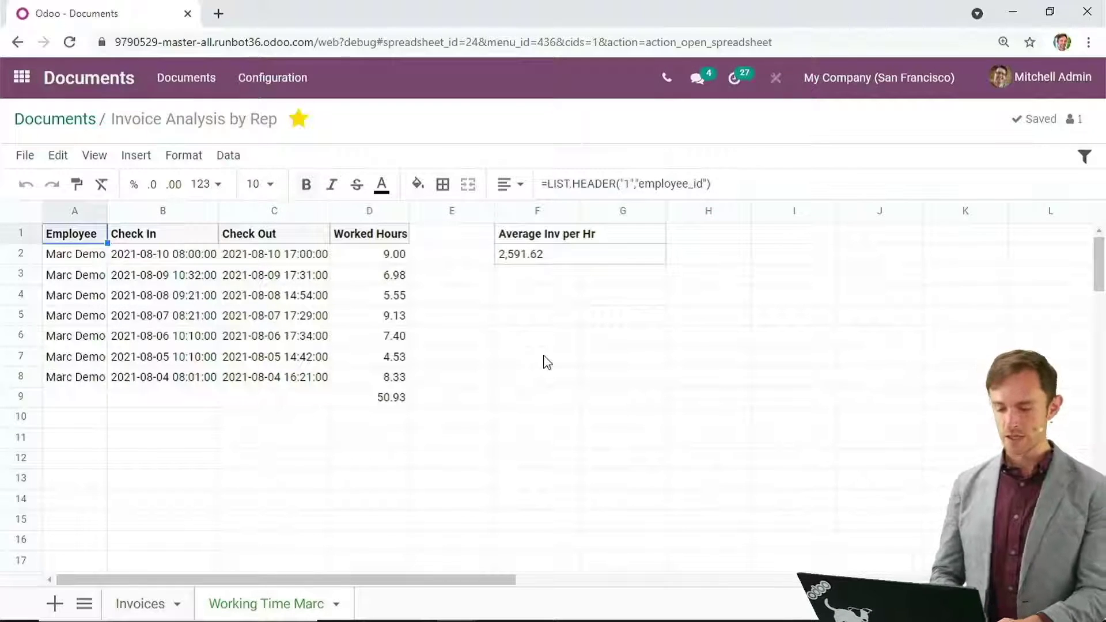
Add a date filter labelled Month on the Invoices sheet with Month as its time range
click(142, 603)
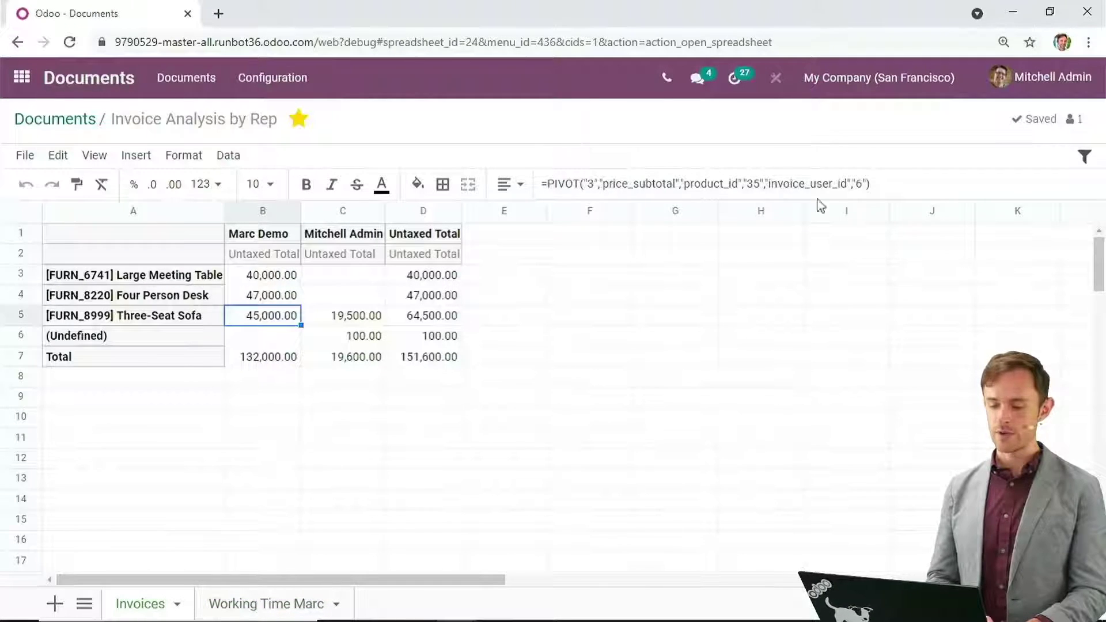
click(1084, 159)
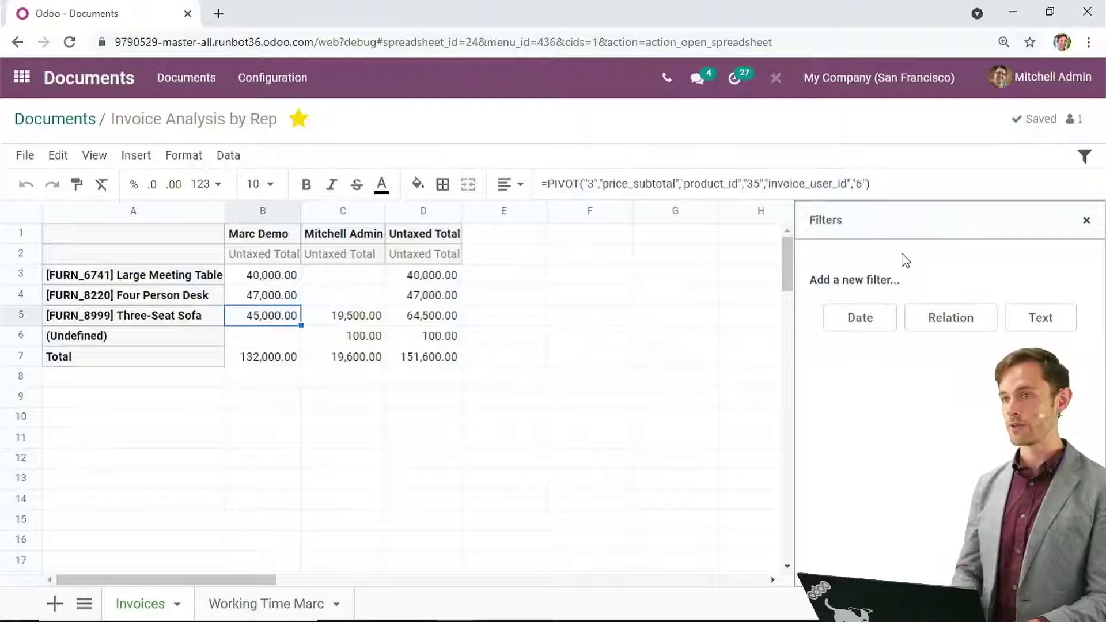
click(861, 318)
text(Month)
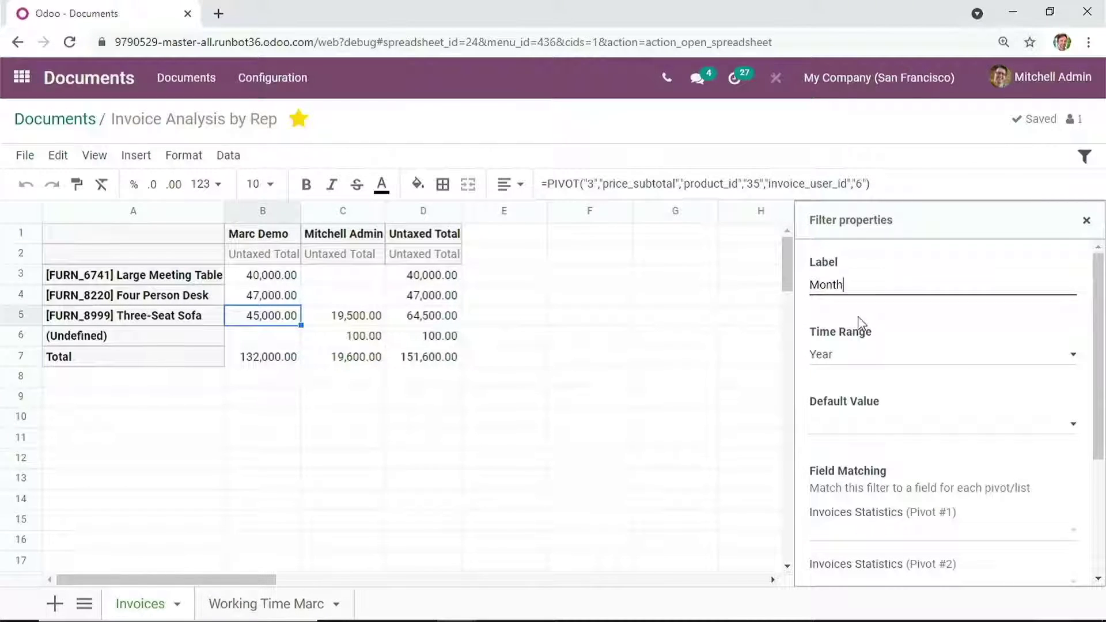
click(857, 355)
click(841, 402)
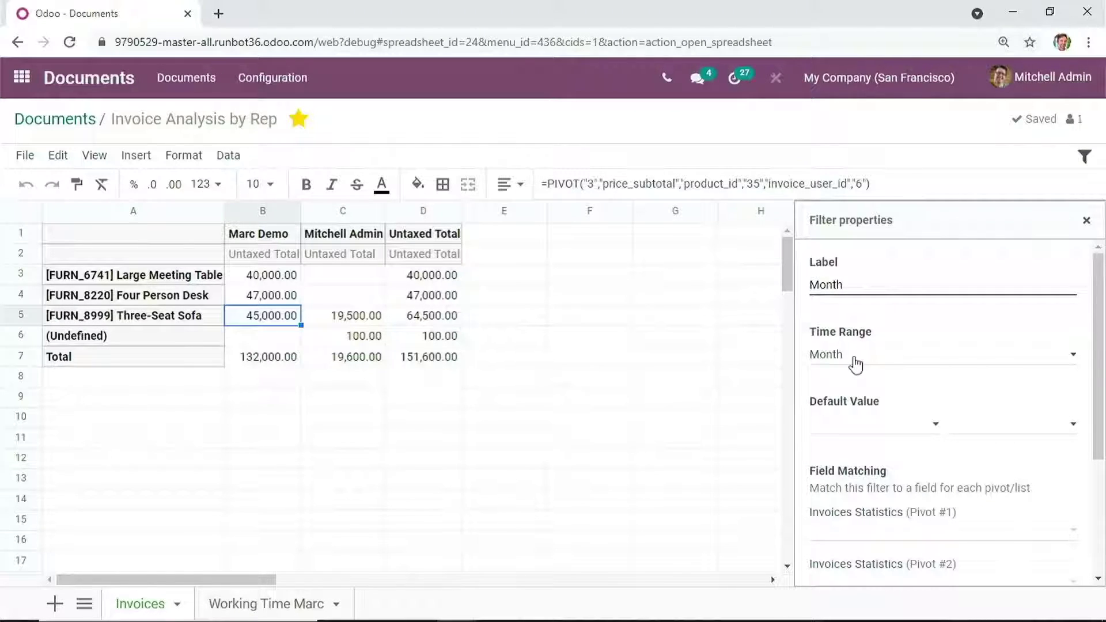
Match the Month filter to the Due Date field for Invoices Statistics pivots #1, #2 and #3
drag(1097, 391, 1097, 501)
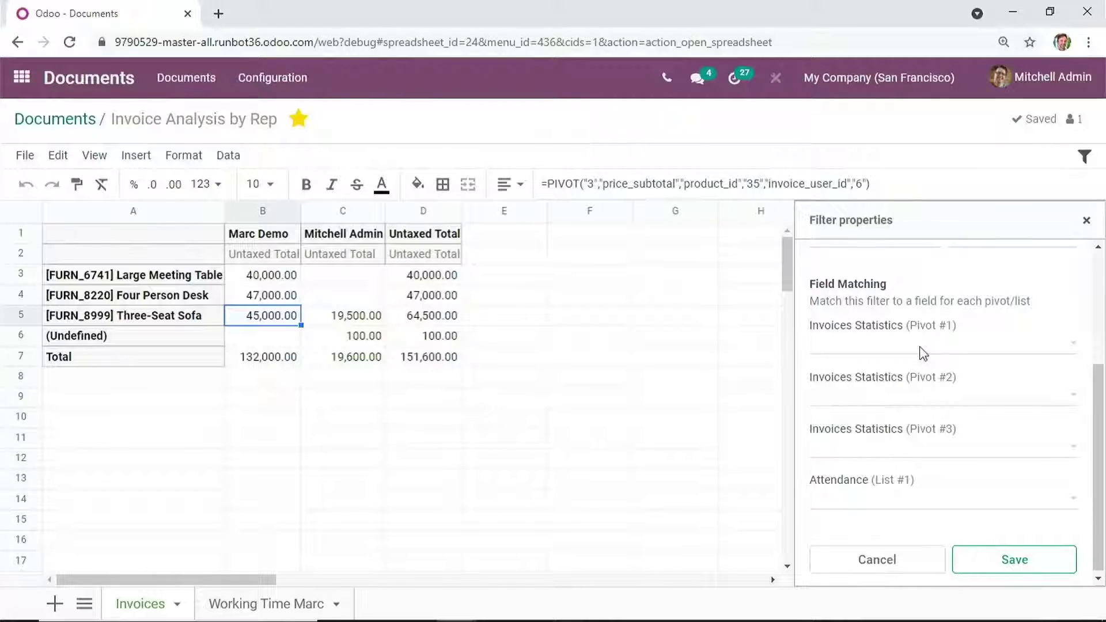
click(920, 346)
click(854, 431)
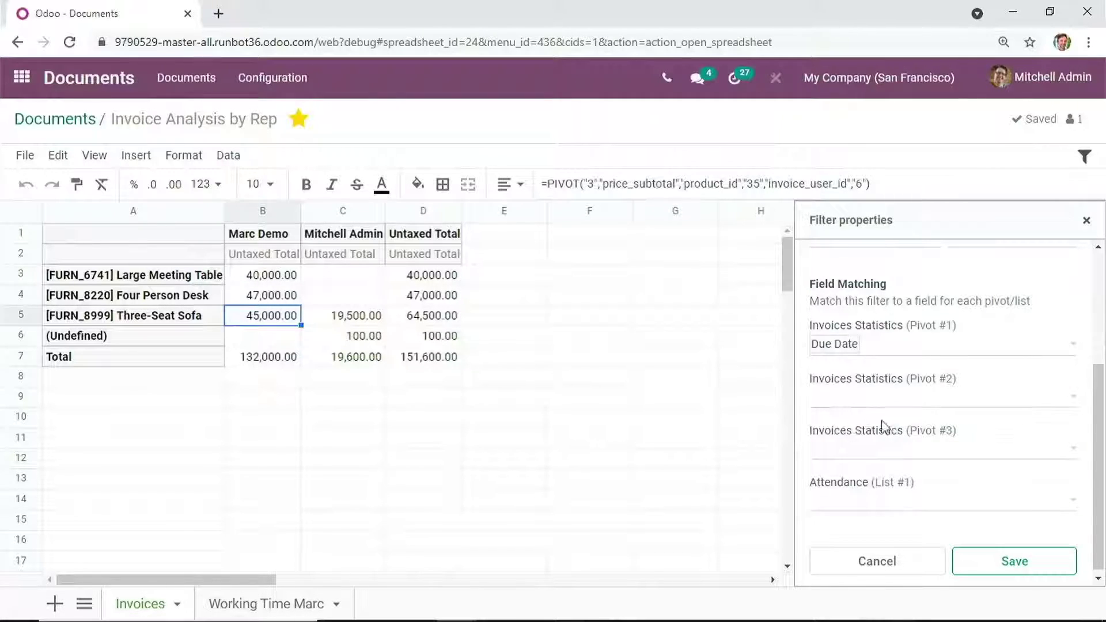
click(867, 401)
click(845, 483)
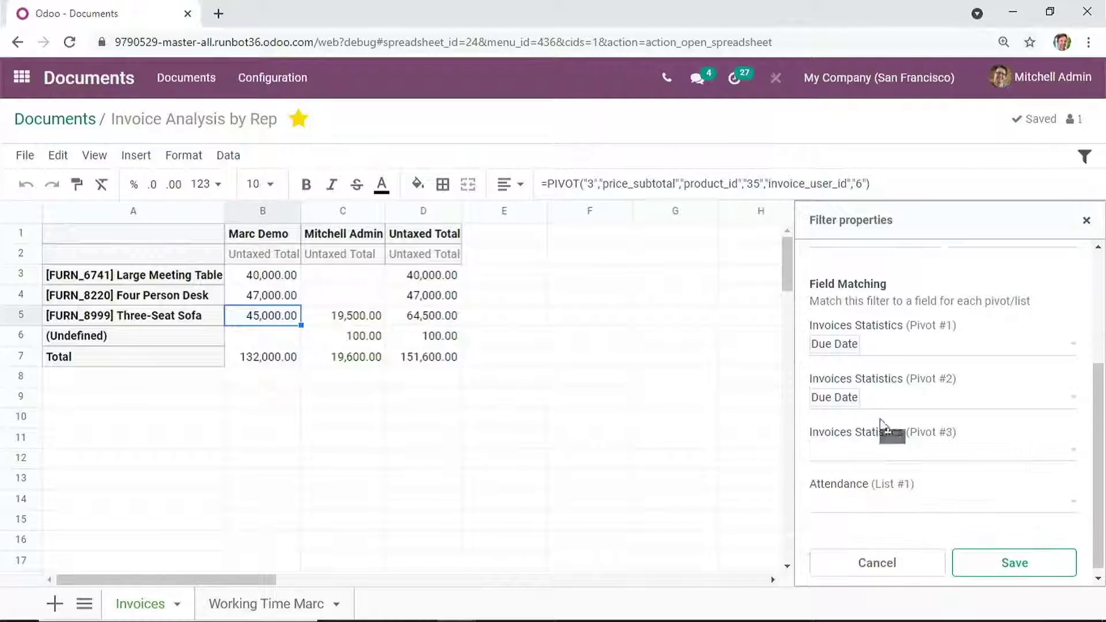
click(869, 454)
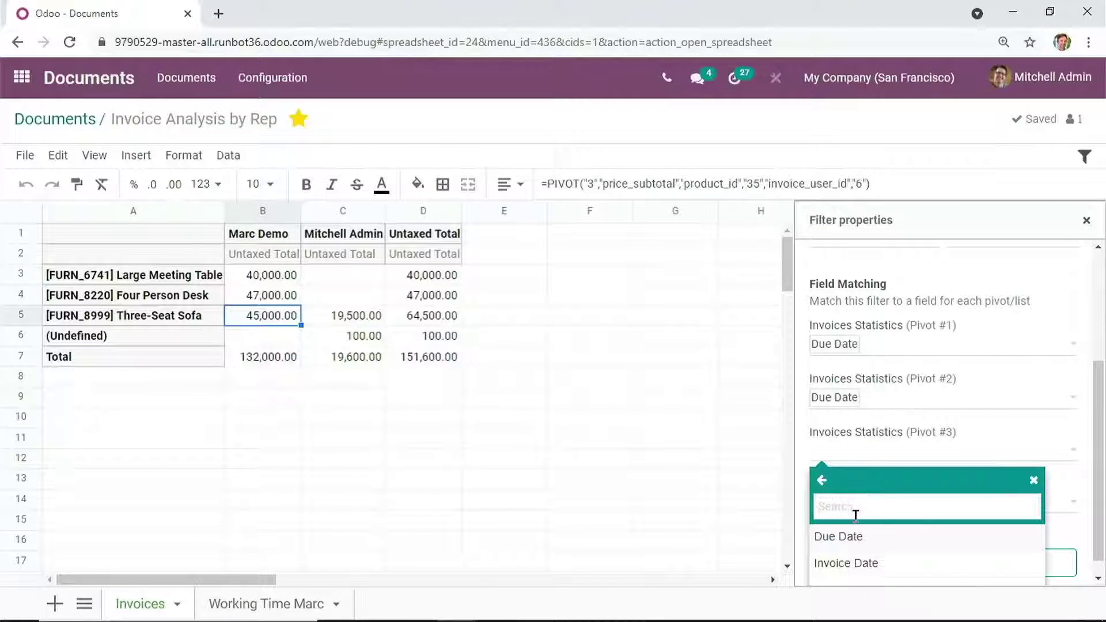
click(846, 537)
Match the Month filter to the Check In field for the Attendance list and save the filter
click(903, 508)
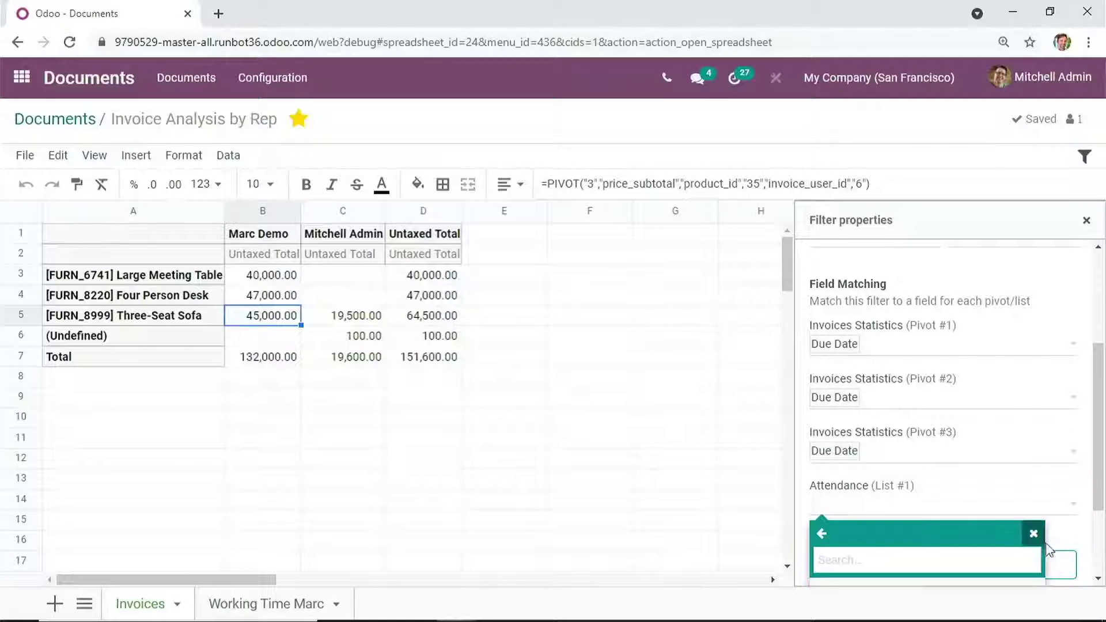
scroll(1056, 520, up, 1)
scroll(1055, 520, down, 2)
scroll(1055, 520, down, 2)
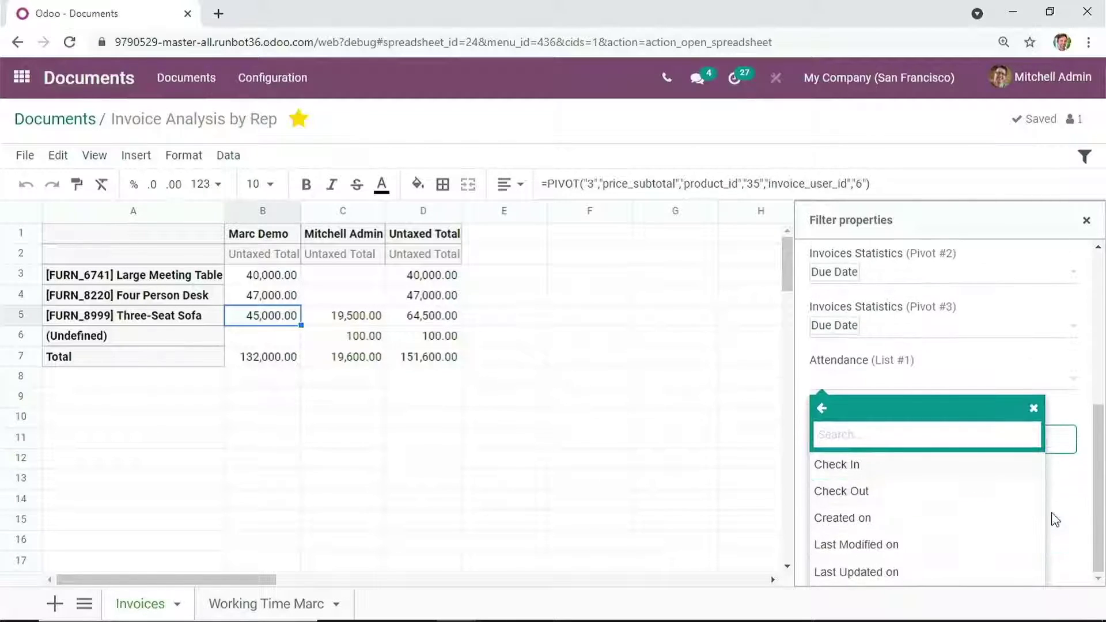
click(840, 469)
click(995, 558)
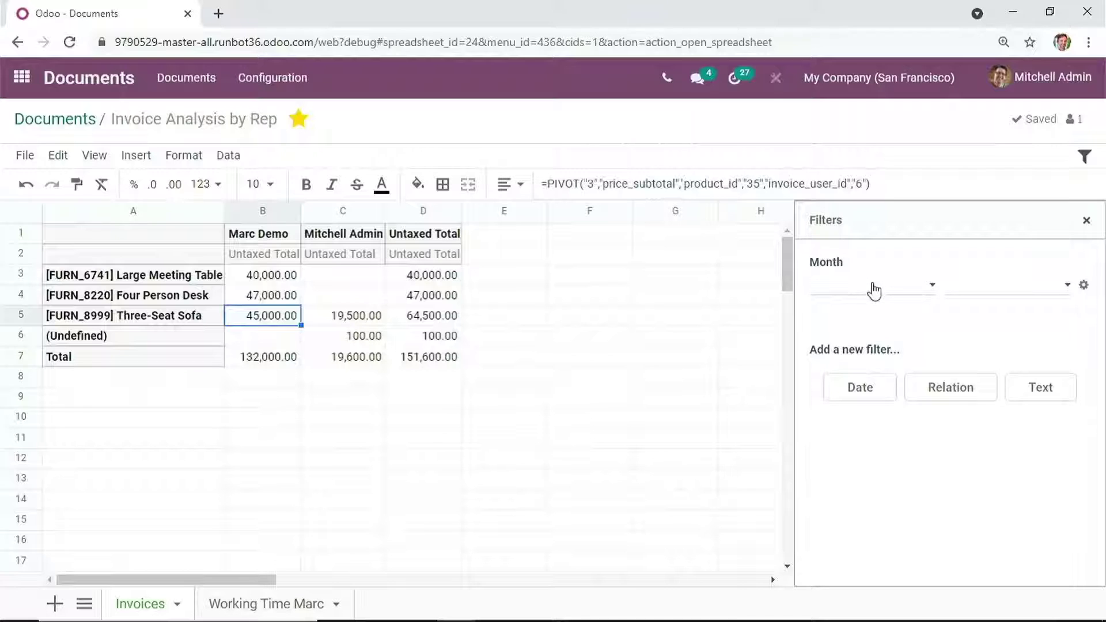
Filter the spreadsheet data by July, August and September 2021 in turn
click(874, 291)
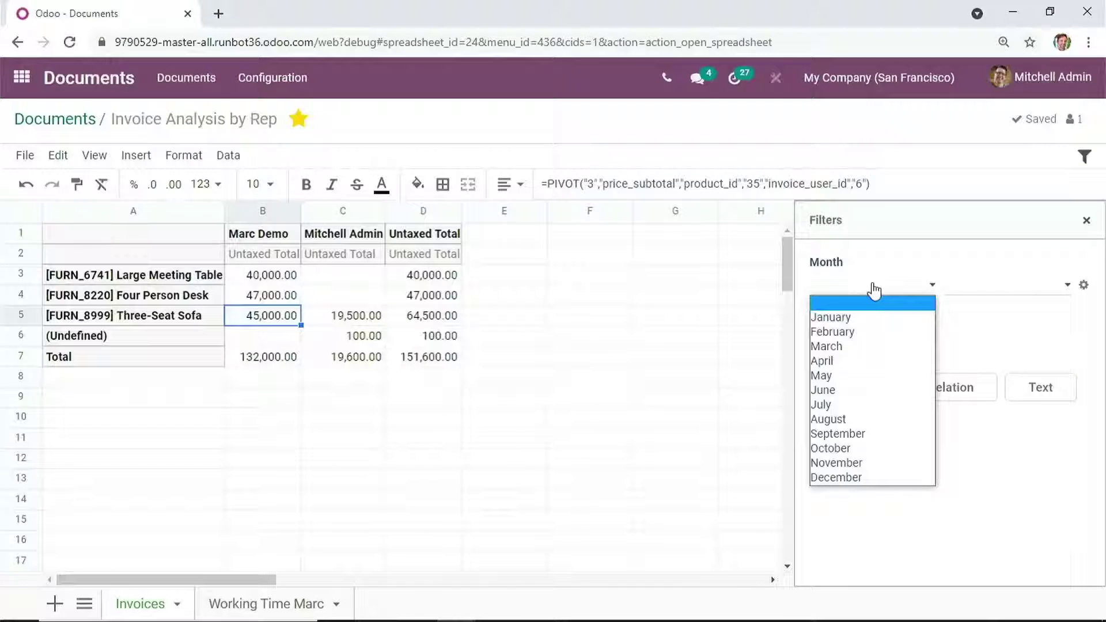
click(846, 407)
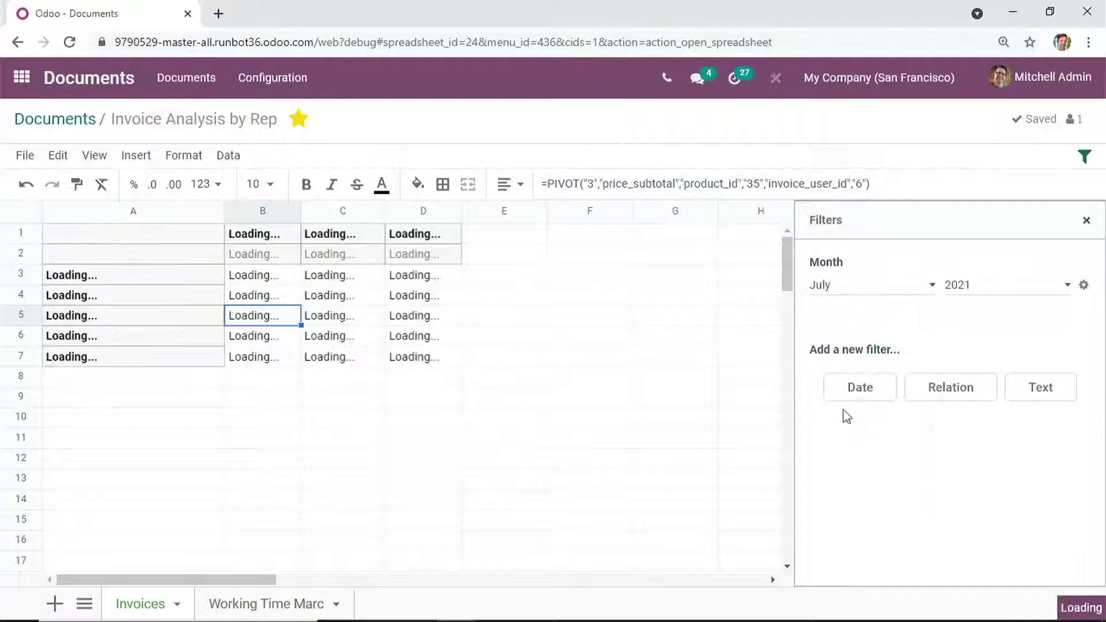
click(857, 291)
click(873, 428)
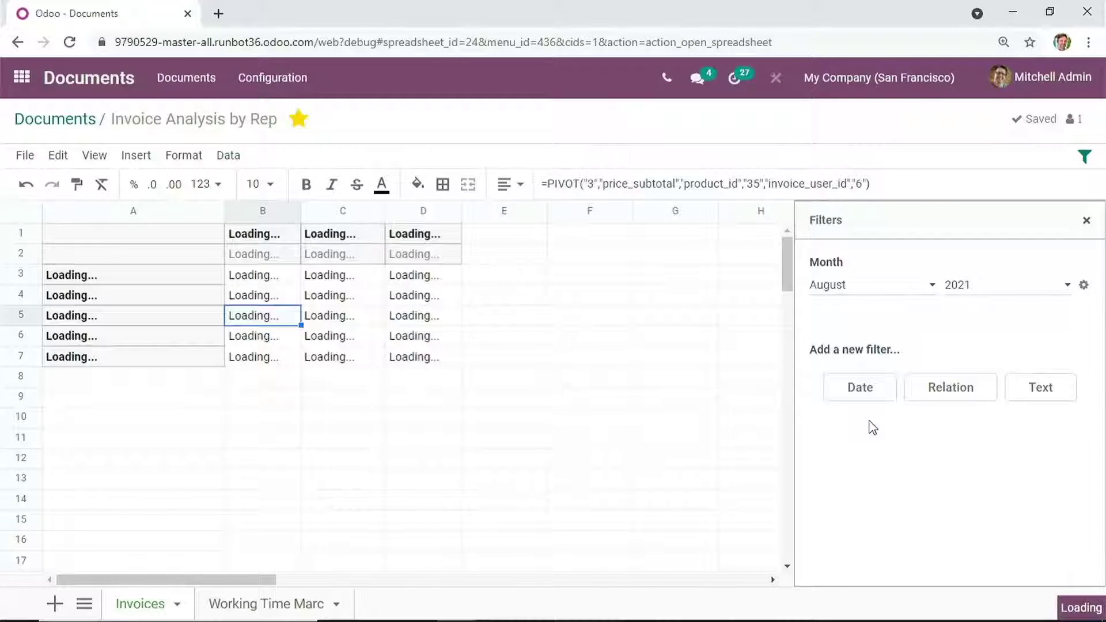
click(898, 282)
click(848, 445)
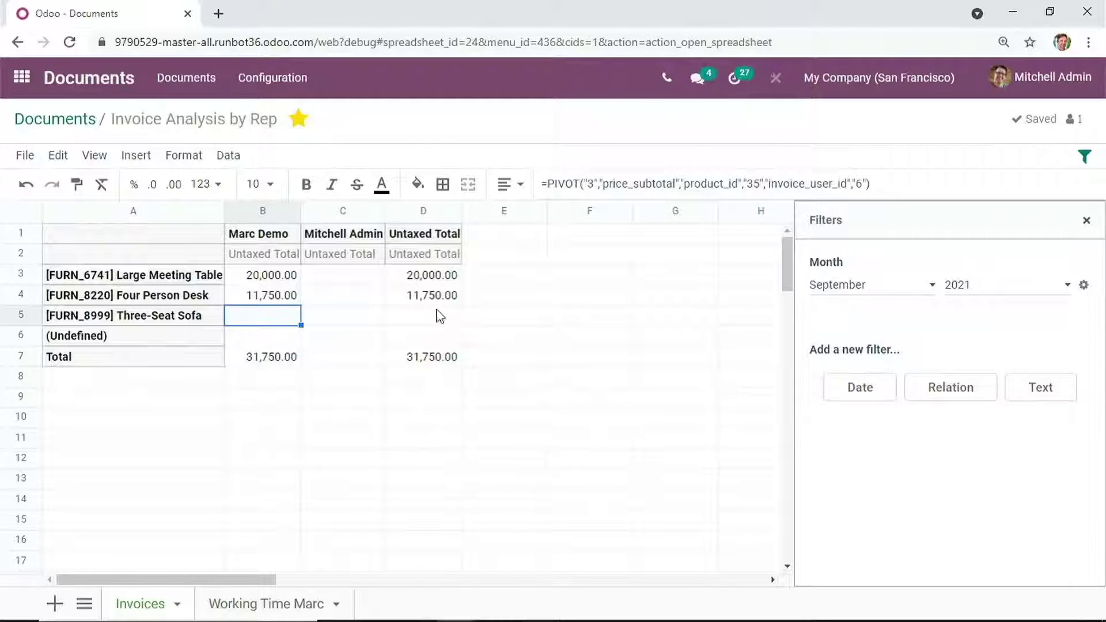
Delete the Month filter from its properties and close the filters pane
click(1082, 286)
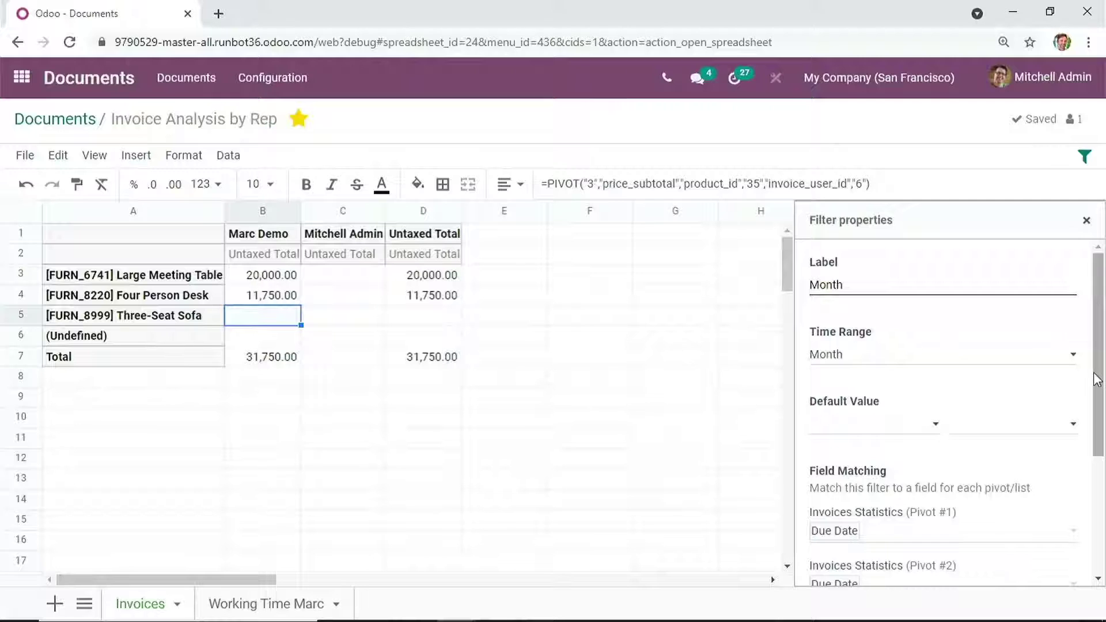
scroll(1105, 379, down, 5)
click(870, 560)
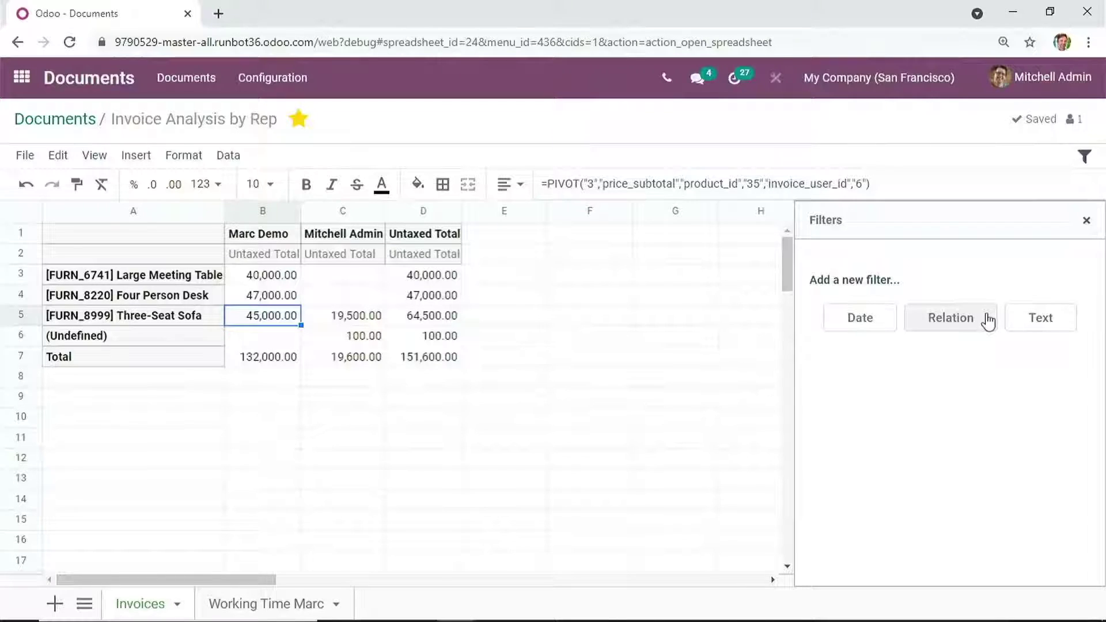
click(1087, 221)
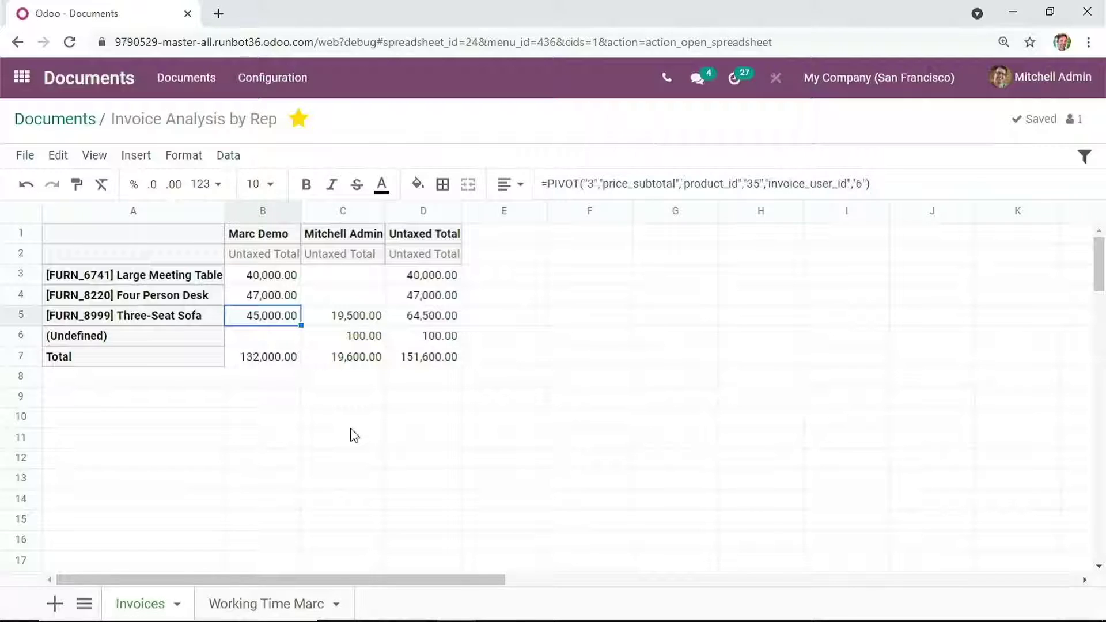
Insert a bar chart from the product names and first salesperson's amounts in A3:B5, and move it up over the pivot table
click(176, 280)
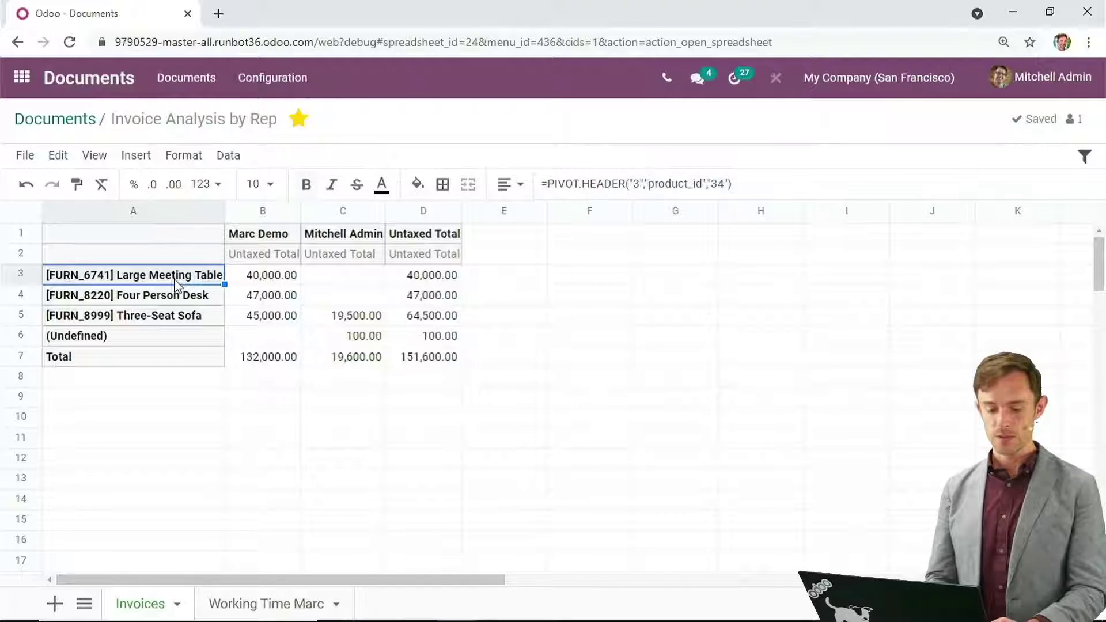
shift+click(275, 324)
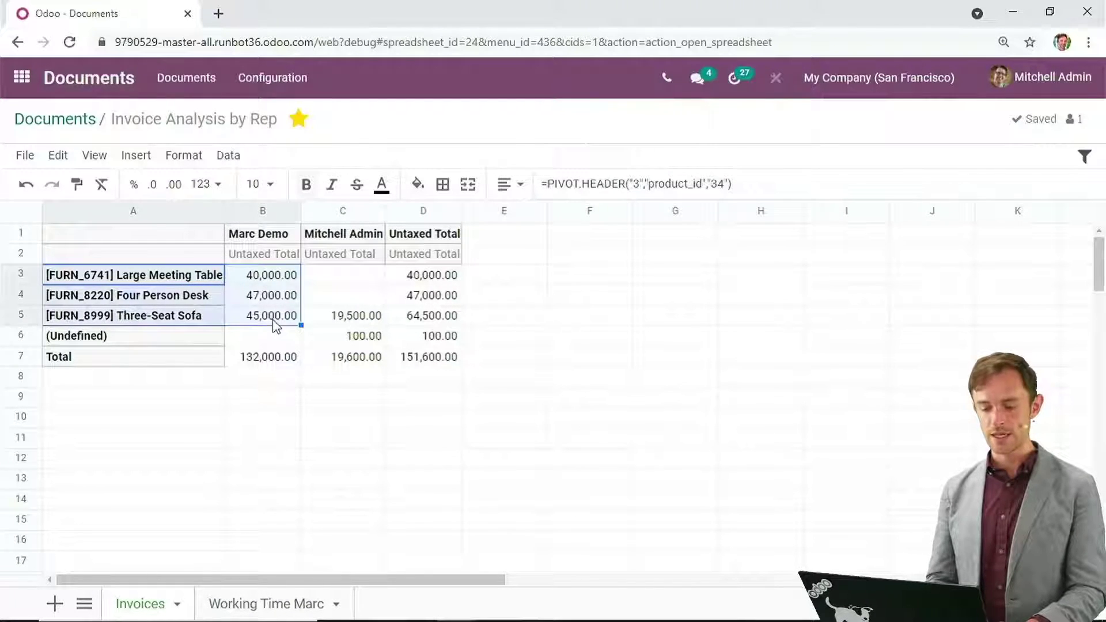
click(142, 159)
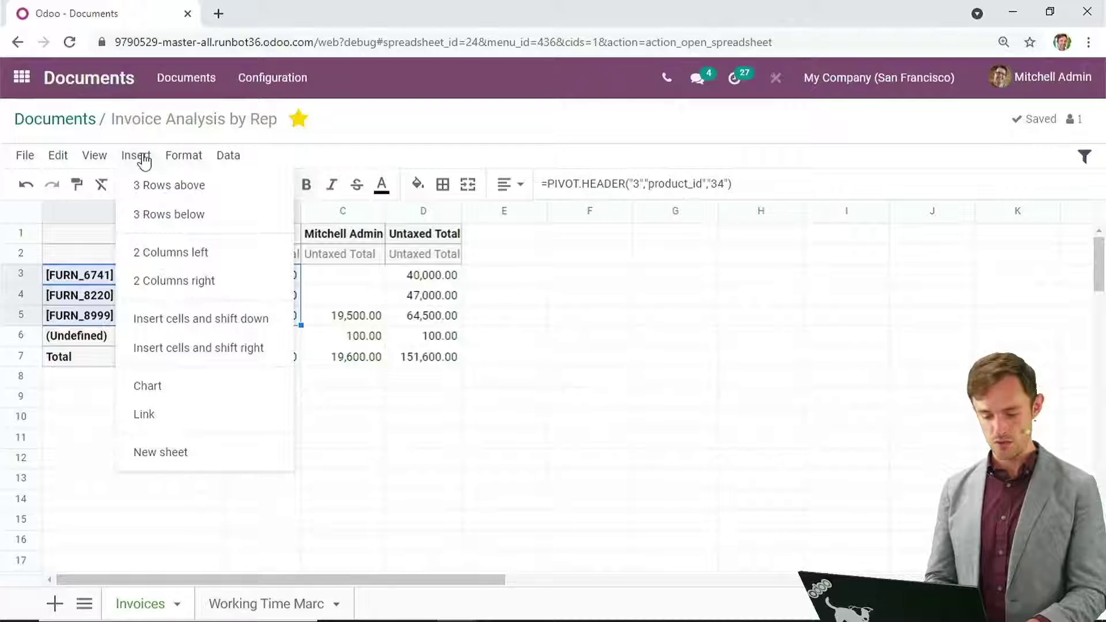
click(149, 386)
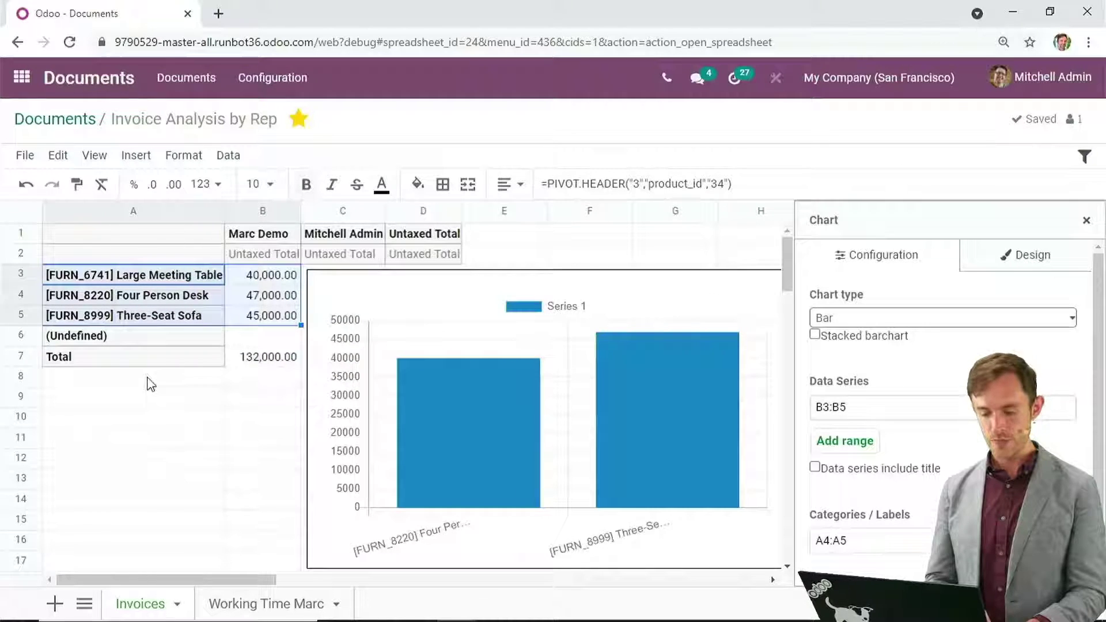
drag(429, 318, 215, 247)
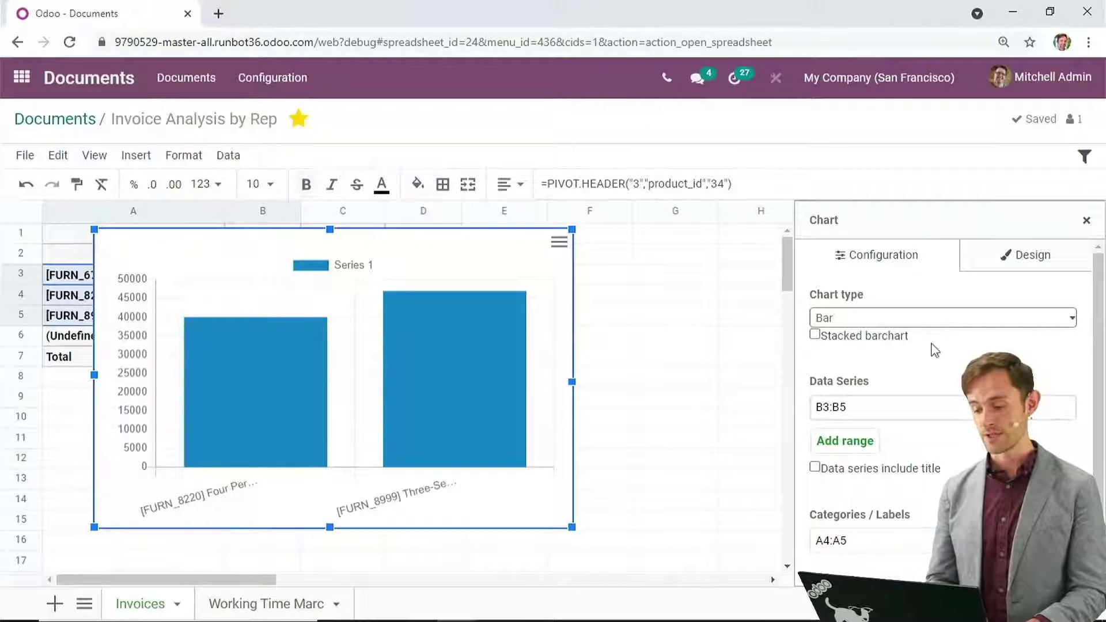
Change the chart type to Pie and toggle the Three-Seat Sofa slice off and back on through the legend
click(955, 322)
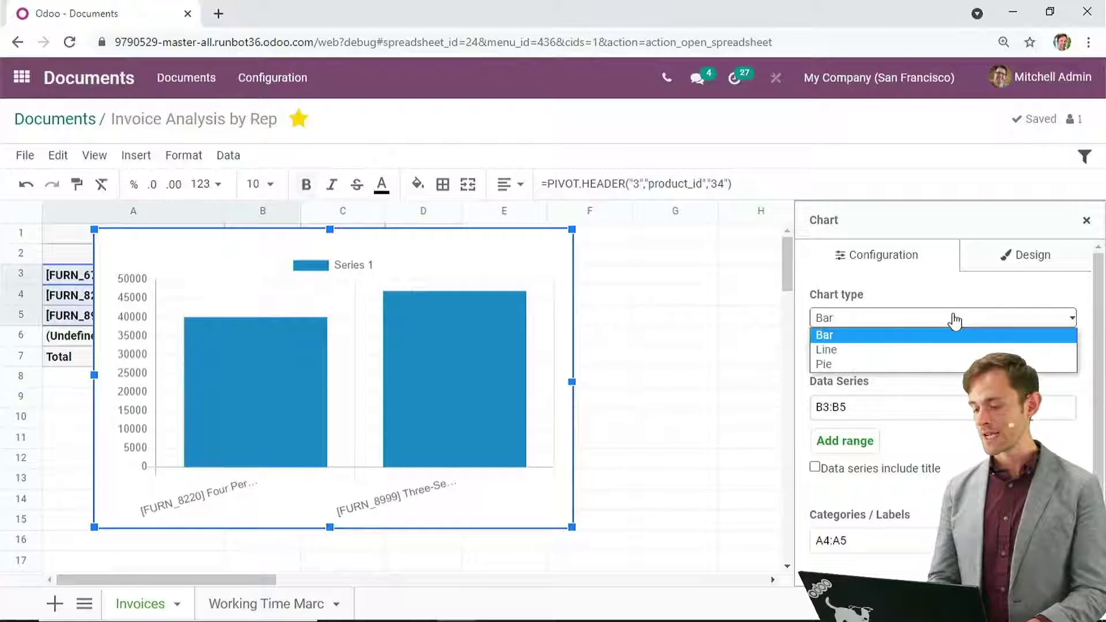
click(853, 364)
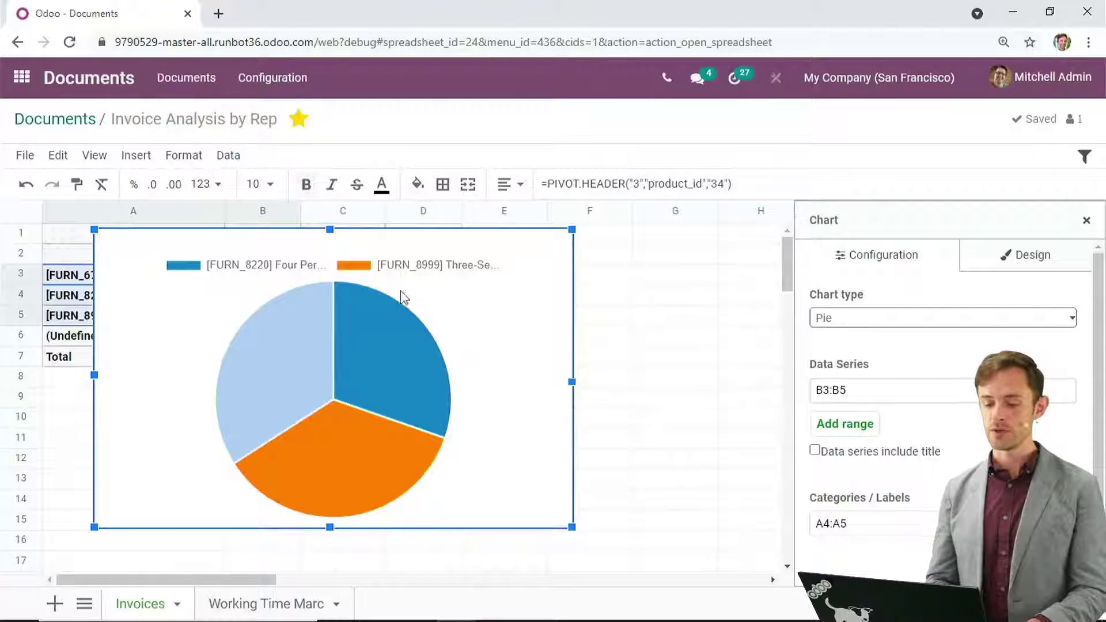
click(357, 266)
click(357, 267)
click(358, 272)
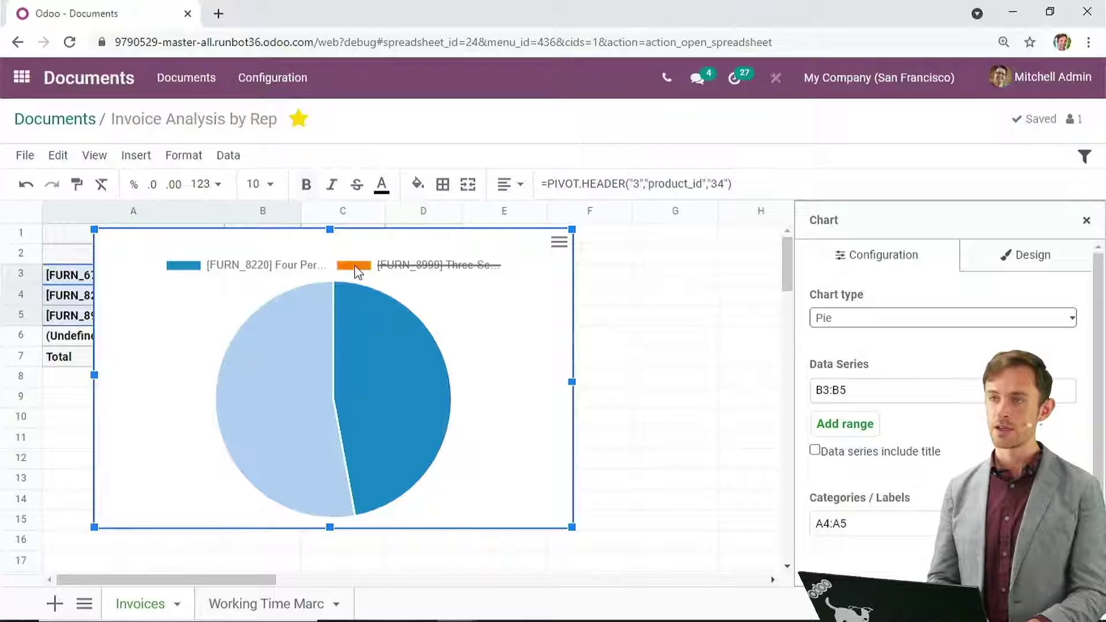
click(356, 269)
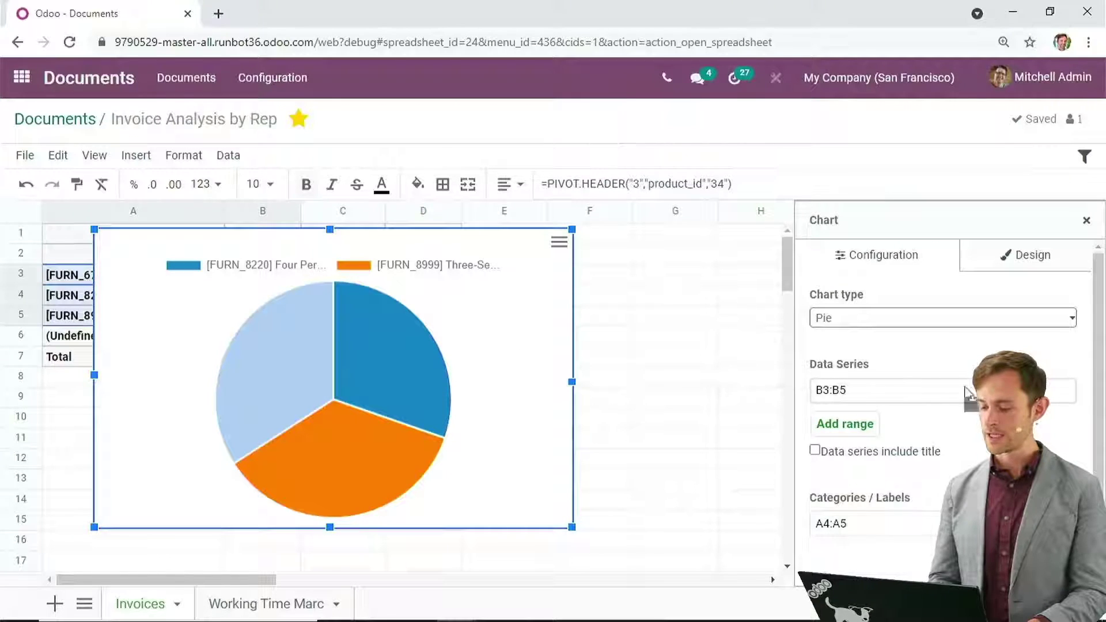
Set the pie chart's background colour to black and move the chart below the pivot table
click(1047, 264)
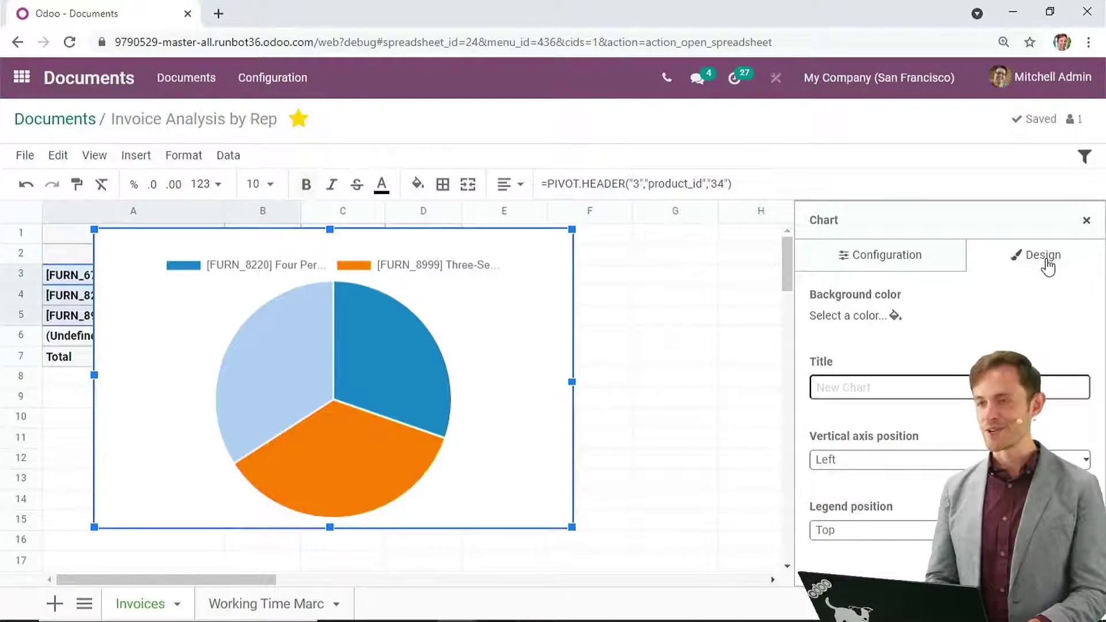
click(895, 316)
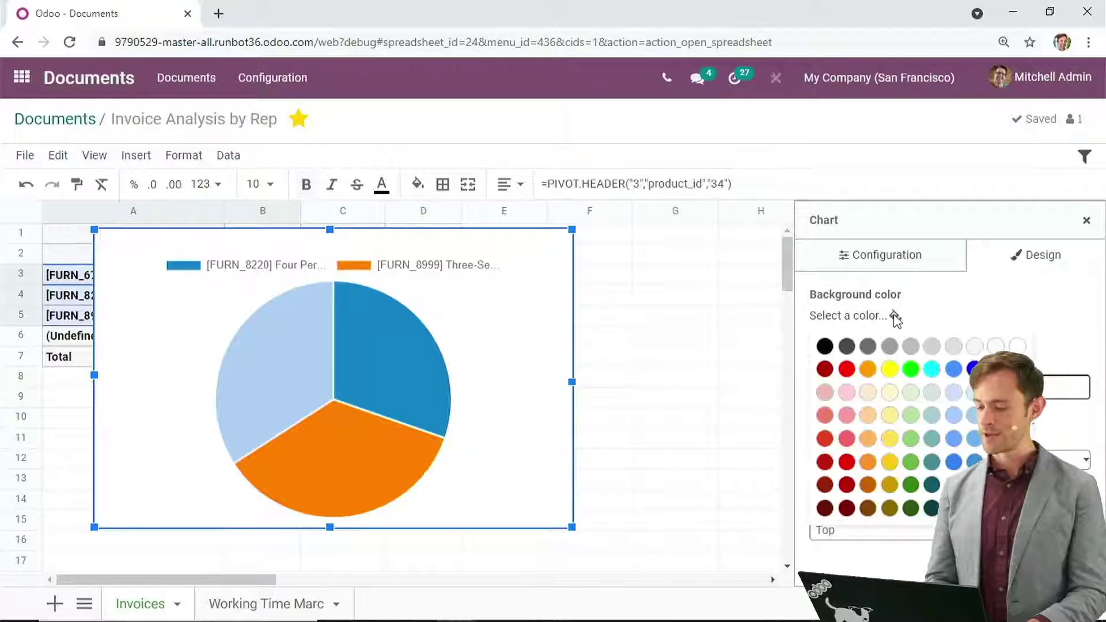
click(825, 346)
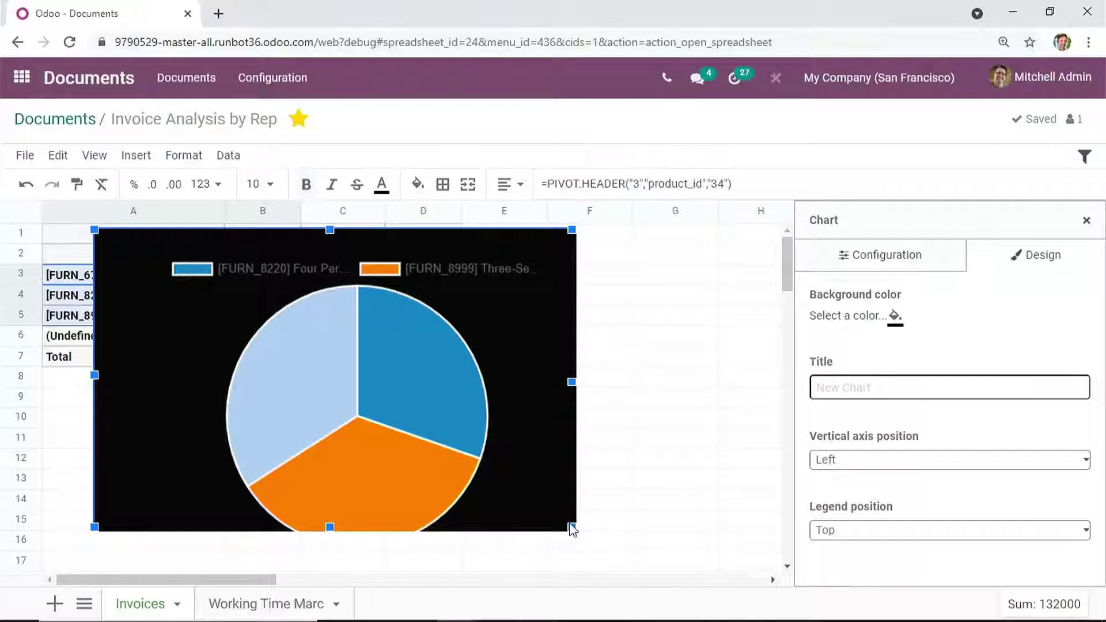
click(1086, 220)
drag(486, 327, 554, 522)
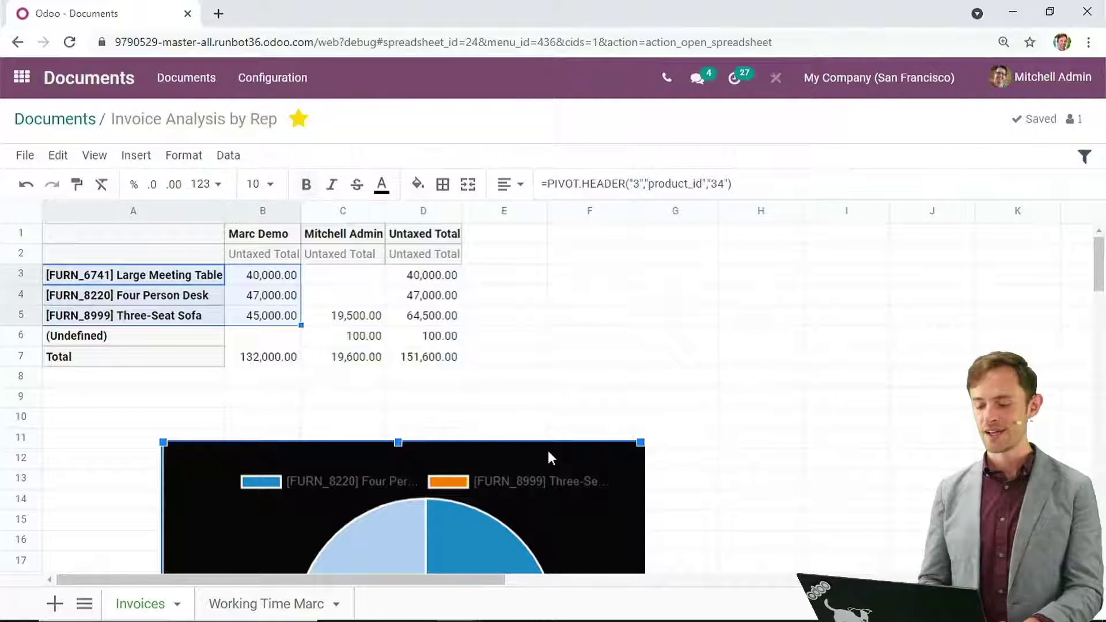
Check the chart's available options and delete the pie chart from the Invoices sheet
click(629, 464)
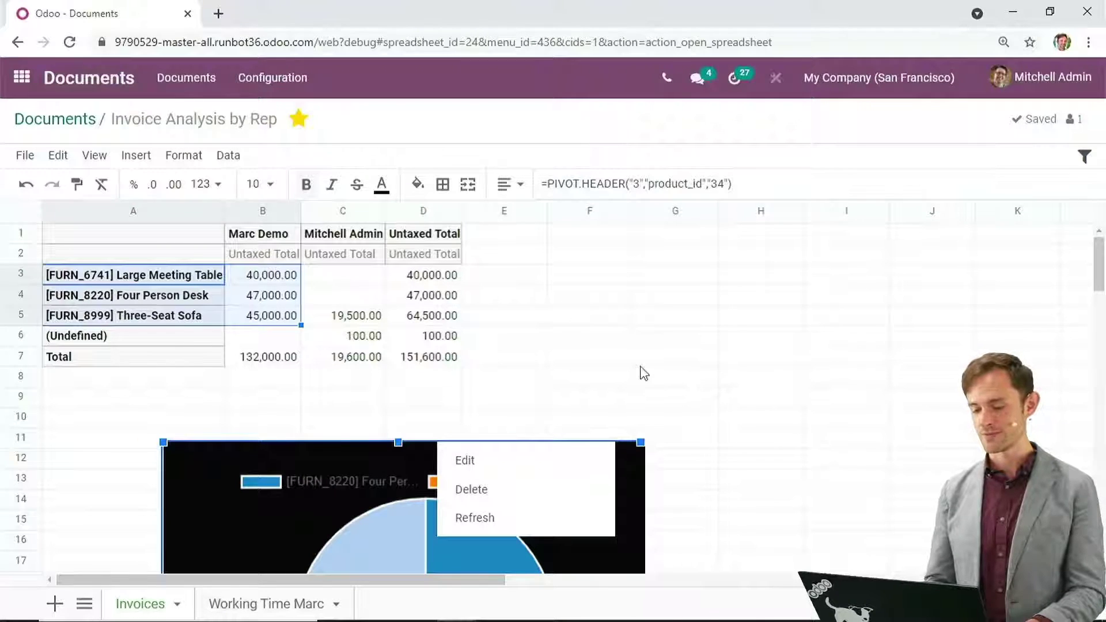
click(567, 142)
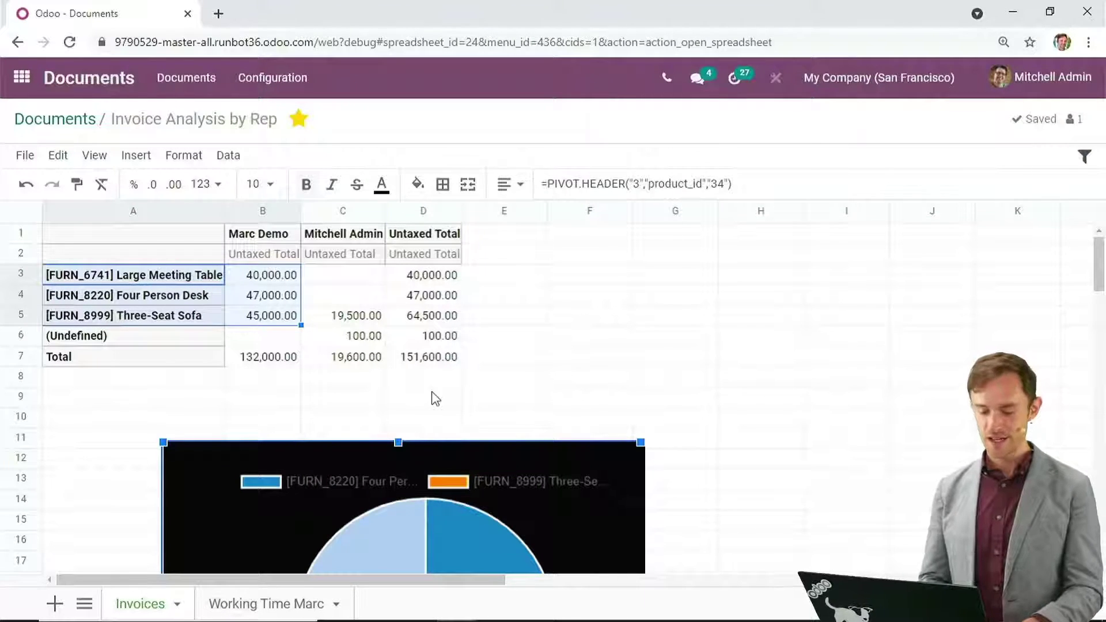
key(Delete)
click(491, 438)
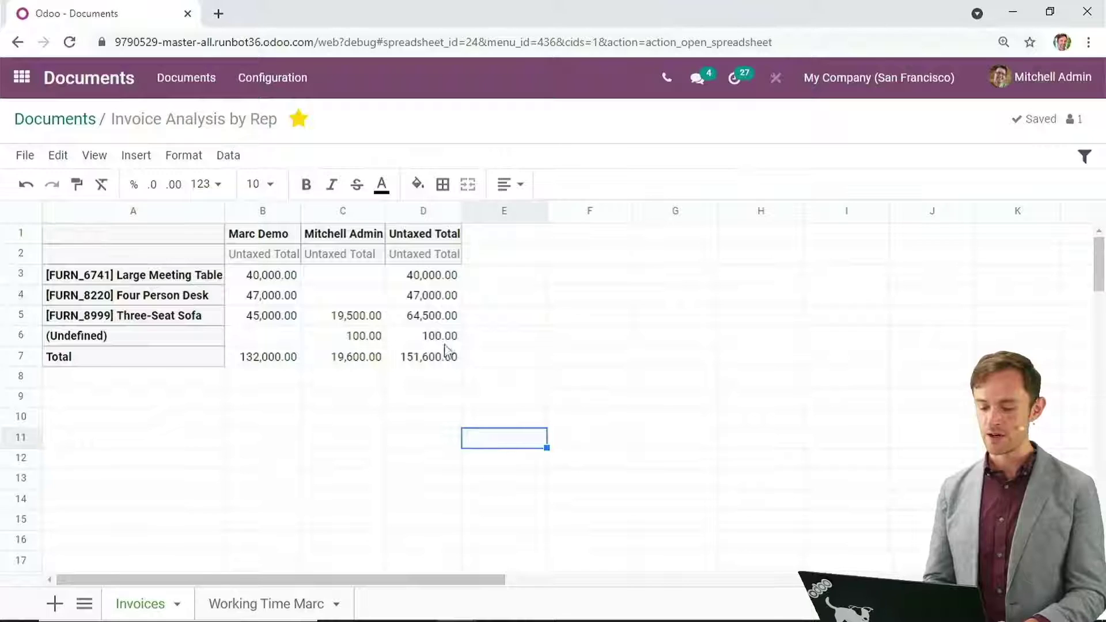
Add a single-color conditional formatting rule to D3:D5 that highlights in green the untaxed totals greater than 45000
click(426, 281)
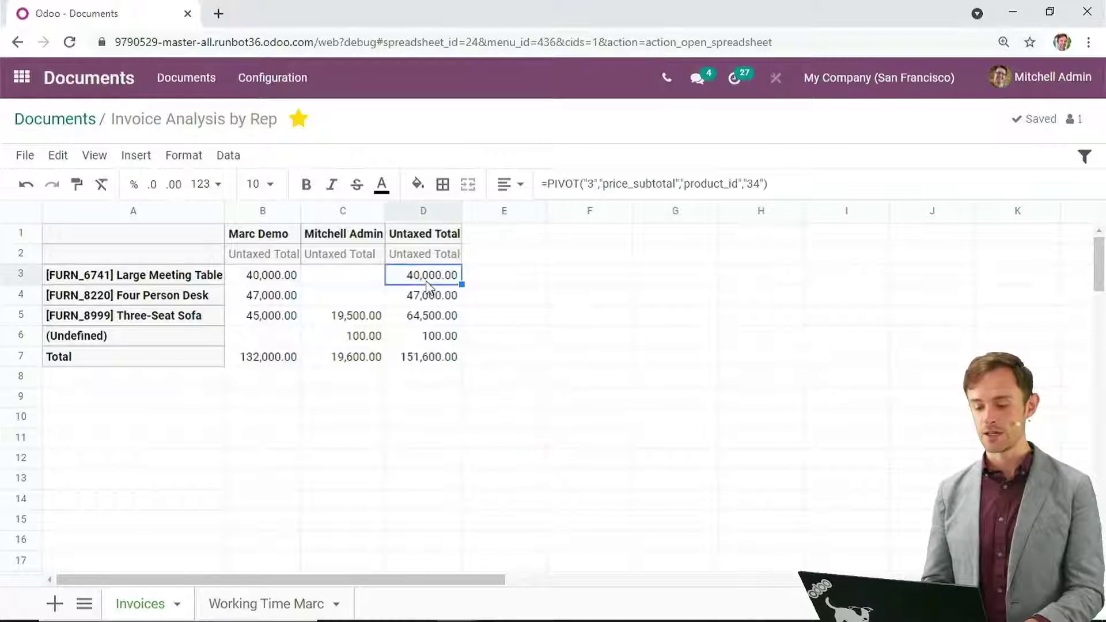
shift+click(433, 317)
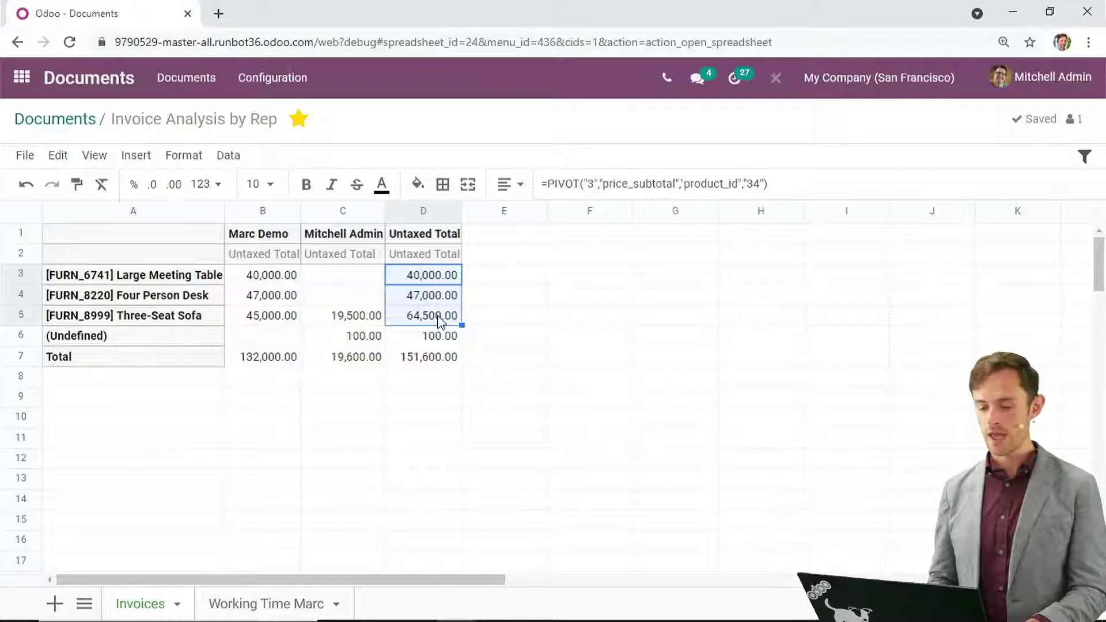
right_click(441, 321)
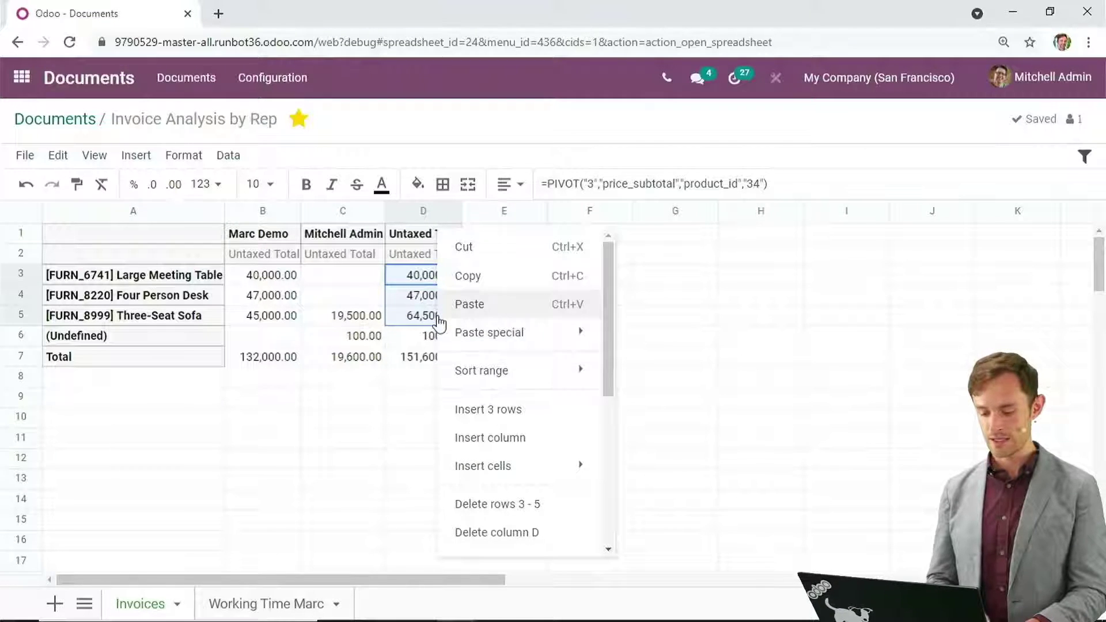
mouse_move(617, 365)
drag(617, 365, 609, 538)
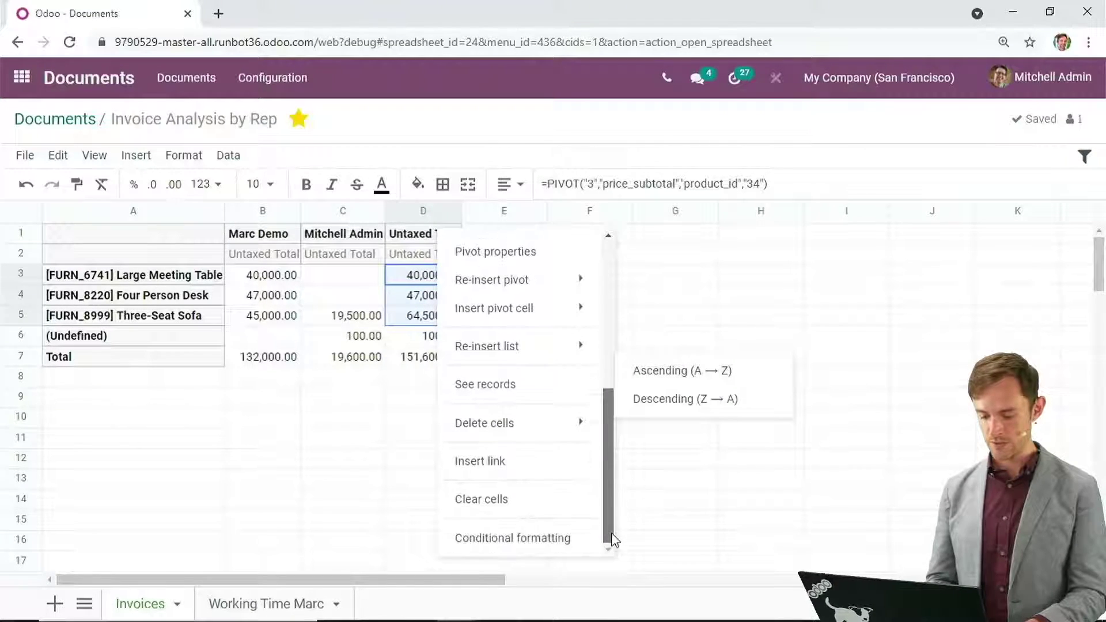
click(521, 537)
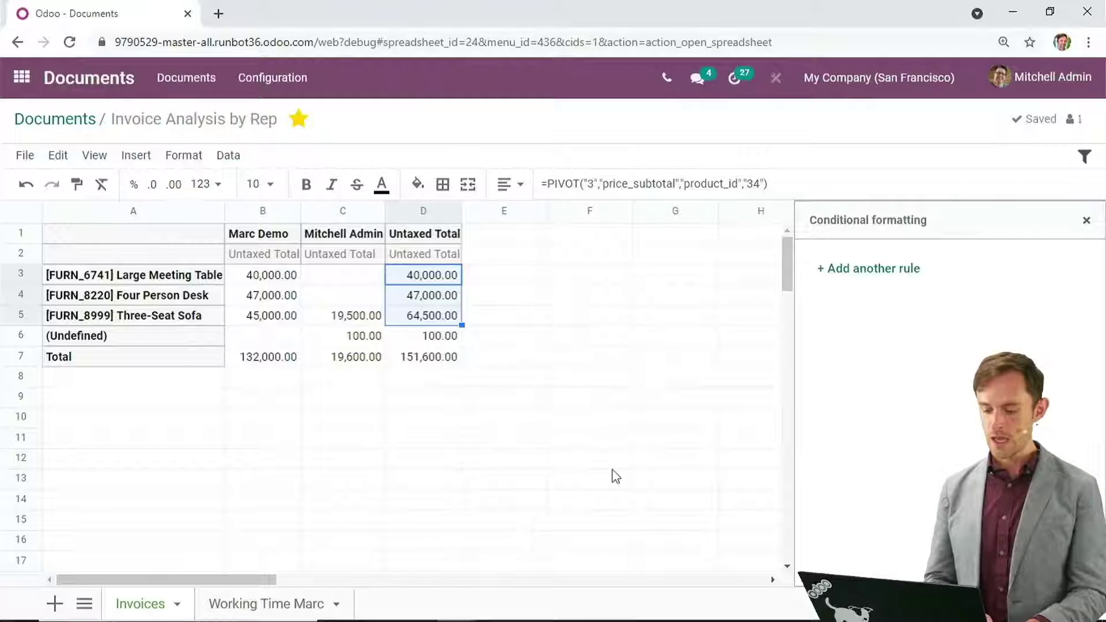
click(866, 274)
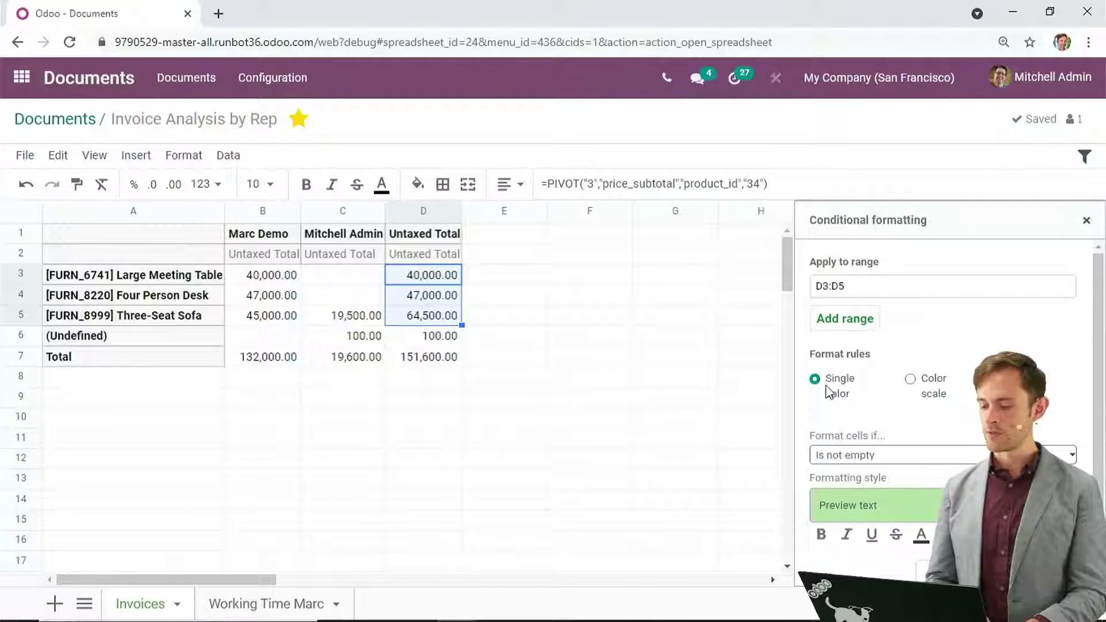
click(878, 456)
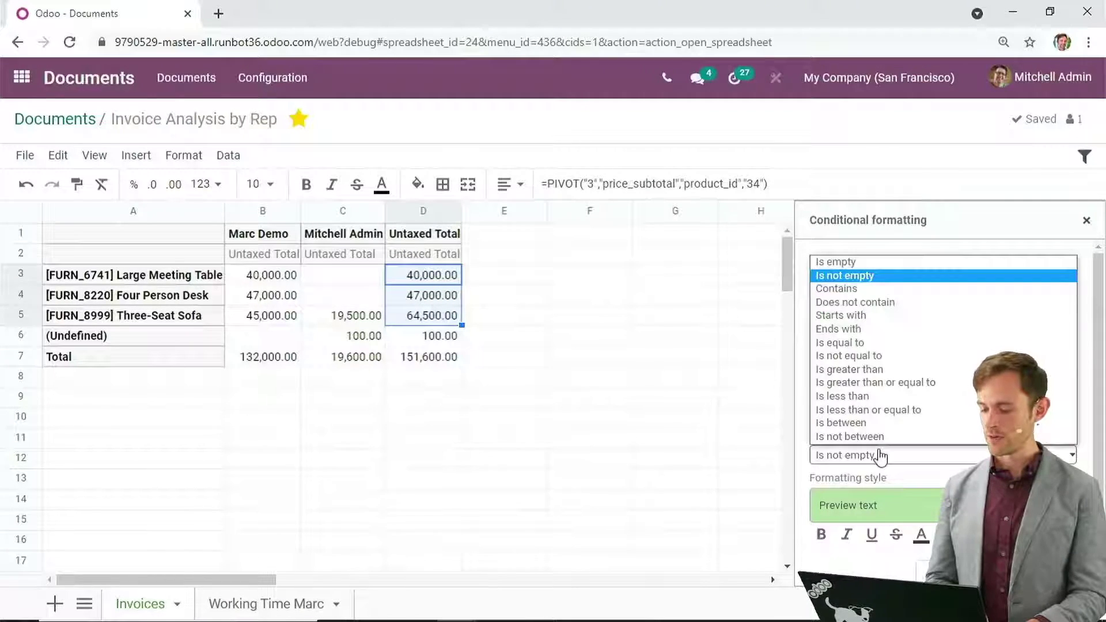
click(857, 369)
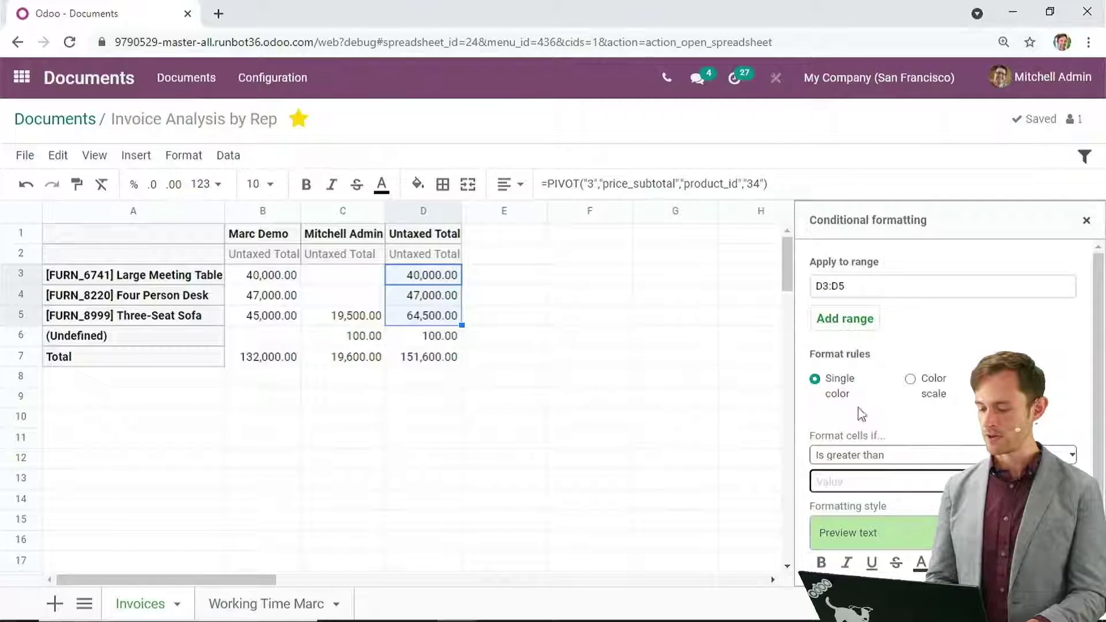
click(862, 481)
text(45000)
drag(1099, 387, 1098, 461)
click(1037, 513)
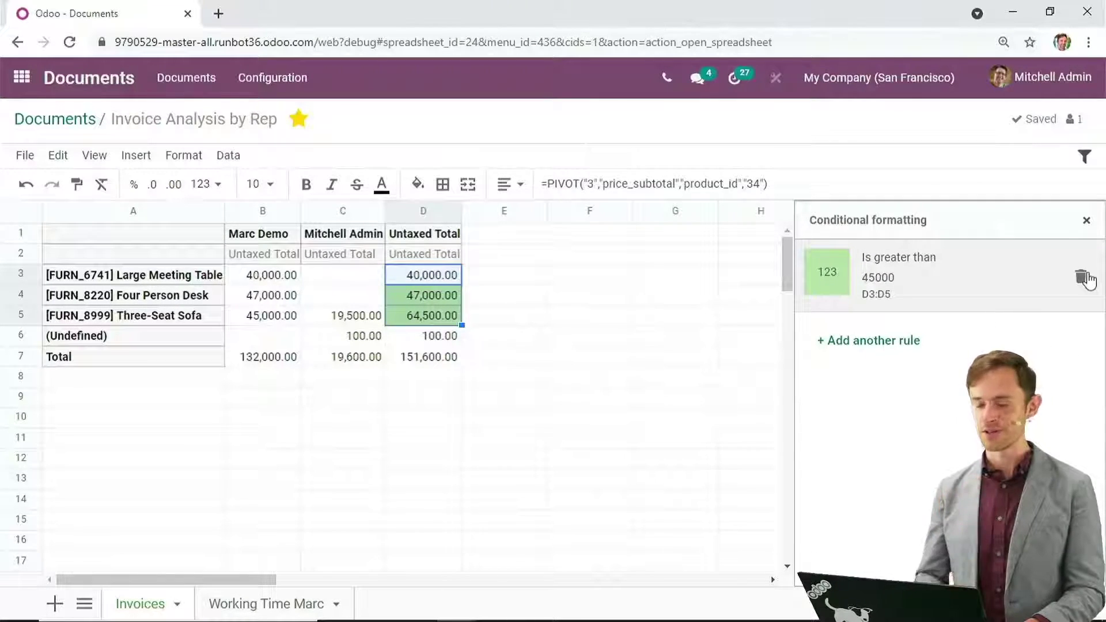
Delete the greater-than rule on D3:D5 and leave conditional formatting without adding another rule
click(1086, 284)
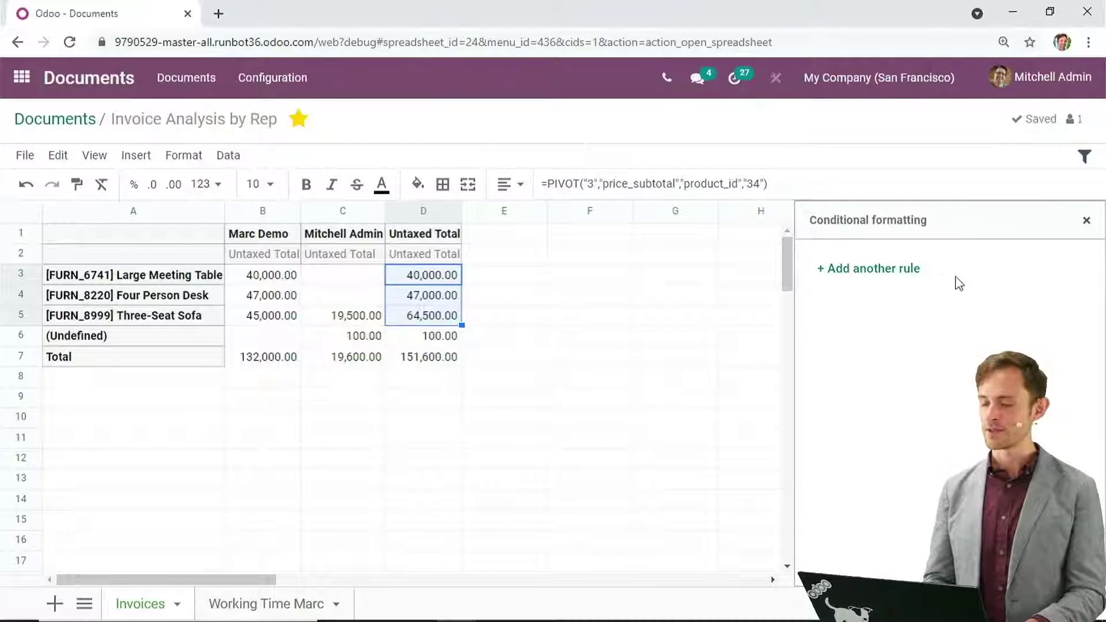
click(876, 273)
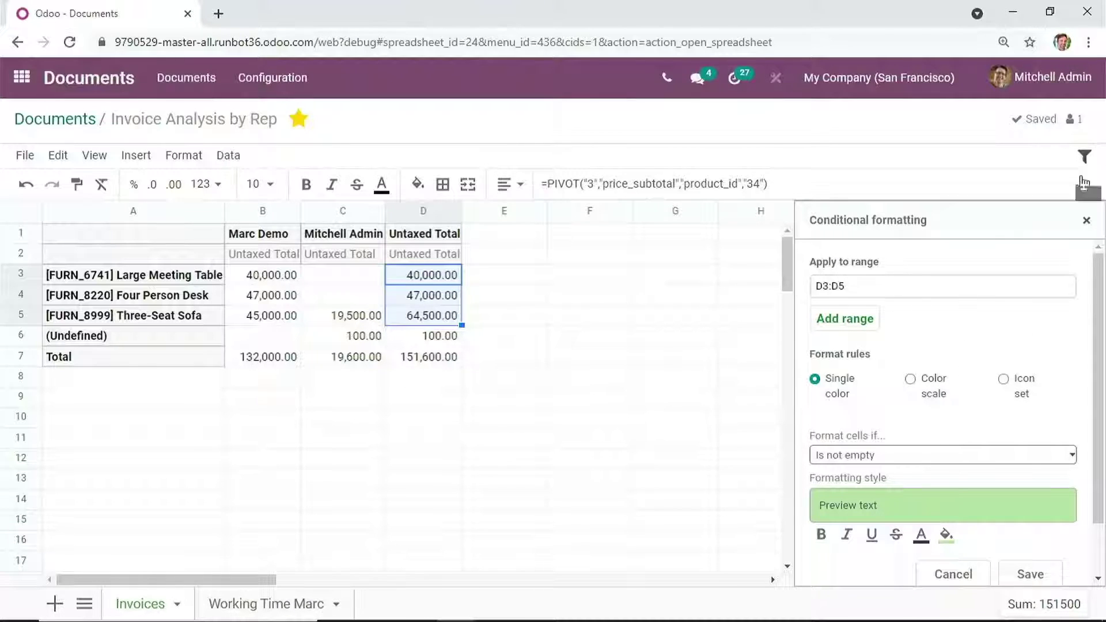
click(1088, 220)
click(735, 361)
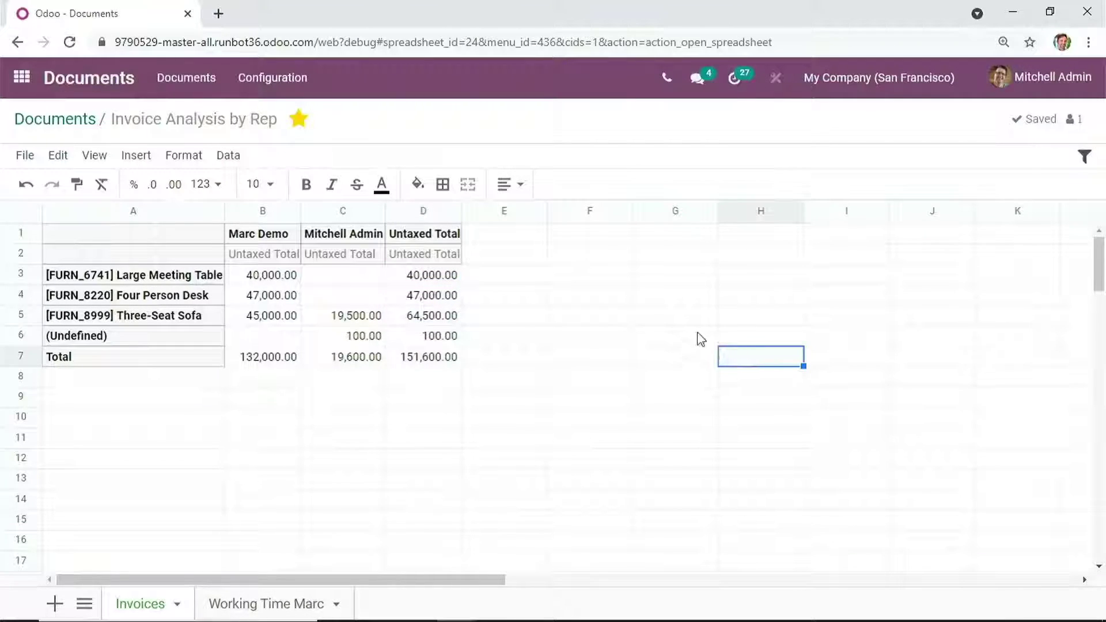
Enter the heading GOAL in F2 and the value 60000 in F3, and fill it down to F5
click(589, 261)
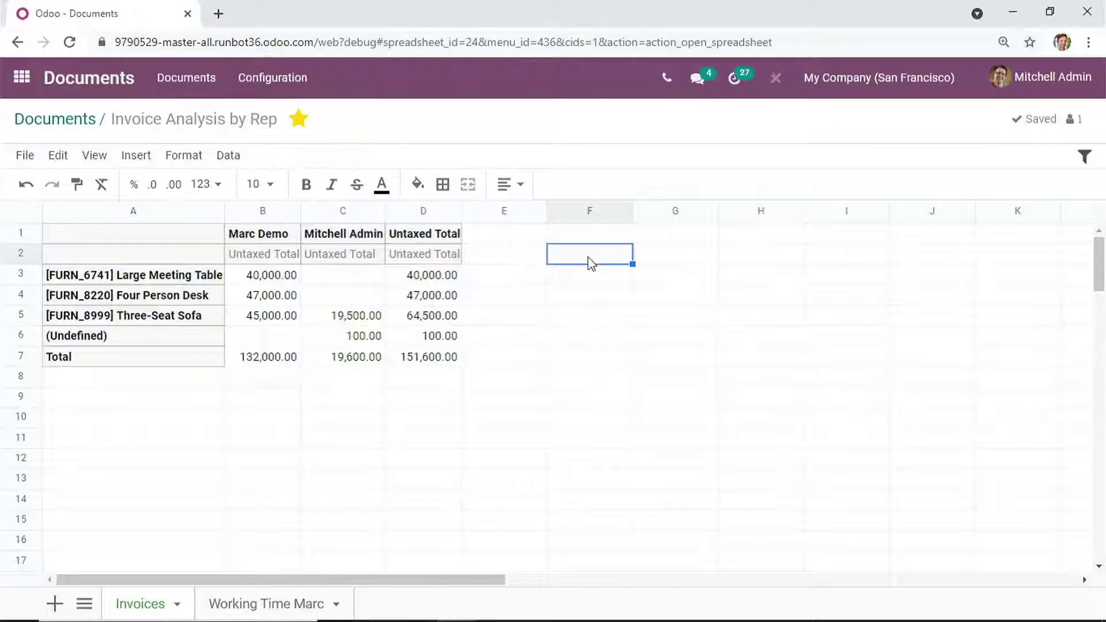
text(GOALS)
key(Return)
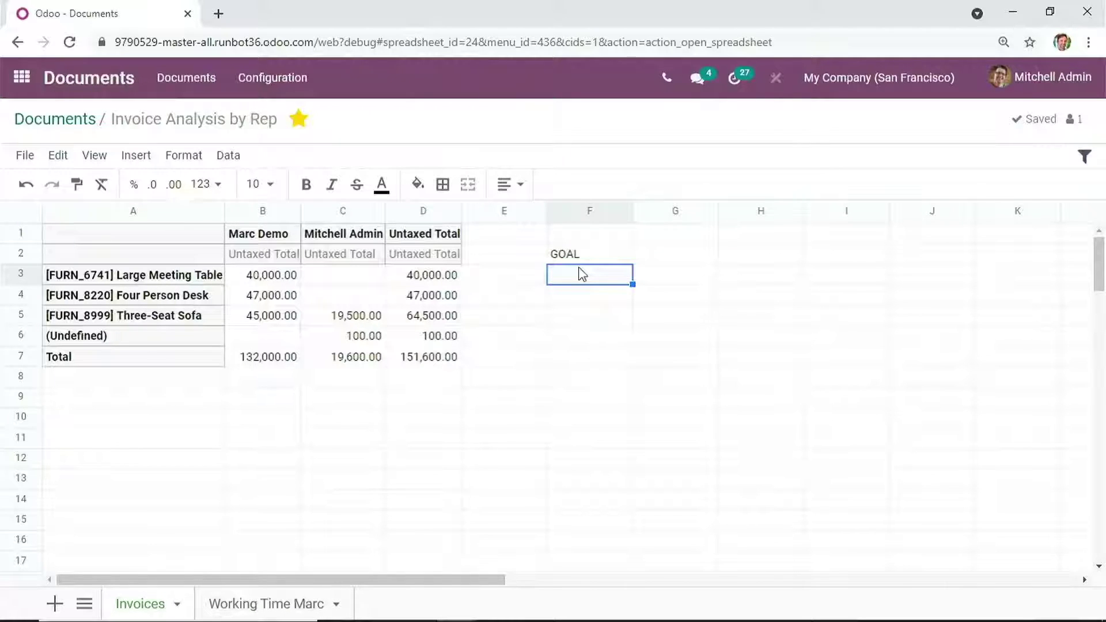
text(60000)
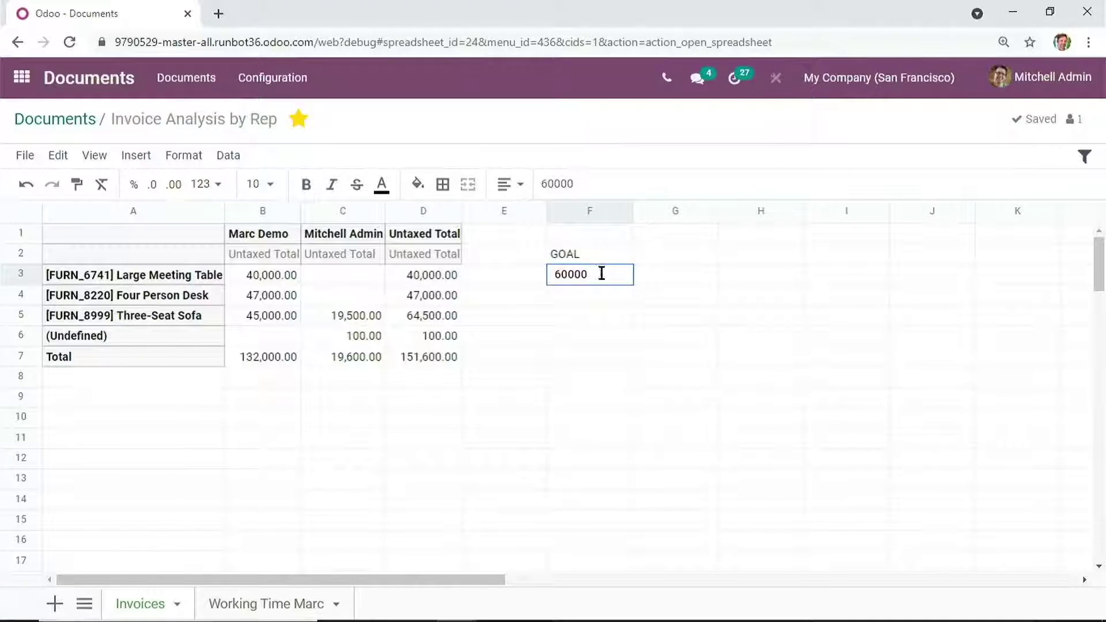
click(615, 330)
click(585, 278)
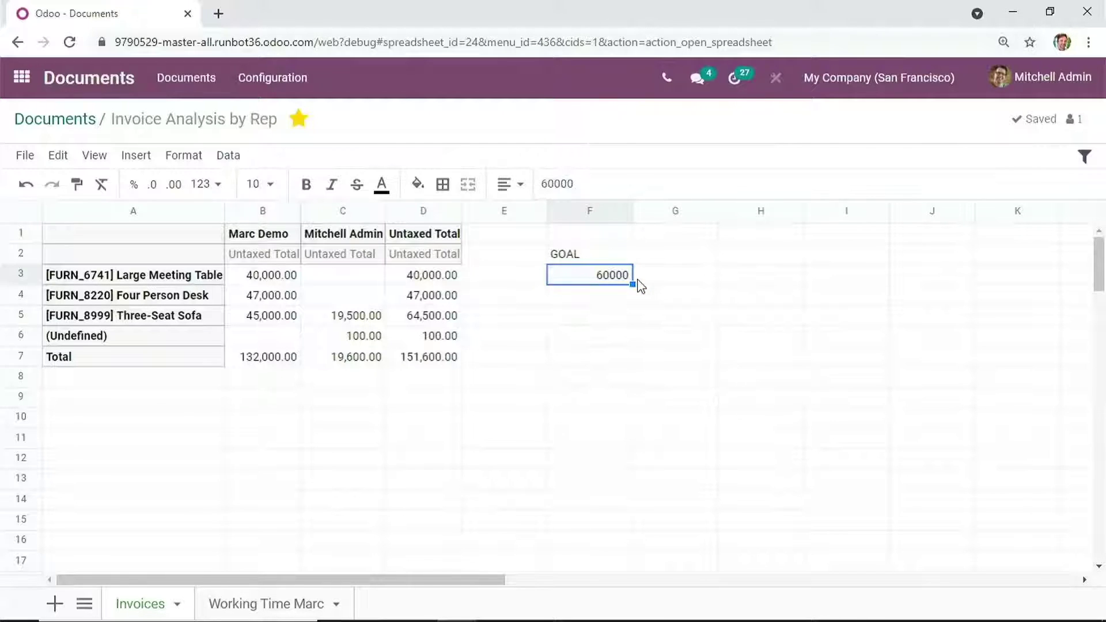
drag(630, 284, 628, 323)
Enter the heading % in G2 beside the GOAL heading
click(679, 319)
click(657, 277)
click(661, 253)
text(%)
click(664, 302)
Enter the formula =D3/F3 in G3 to divide the untaxed total by the goal, and fill it down to G5
click(679, 281)
text(=)
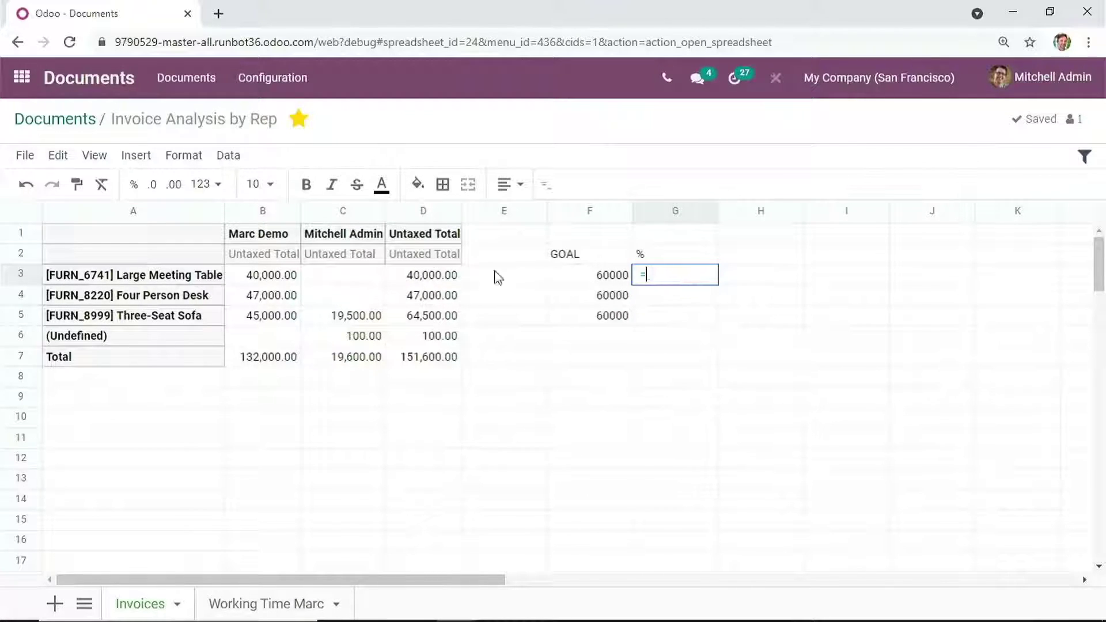
click(418, 277)
text(/)
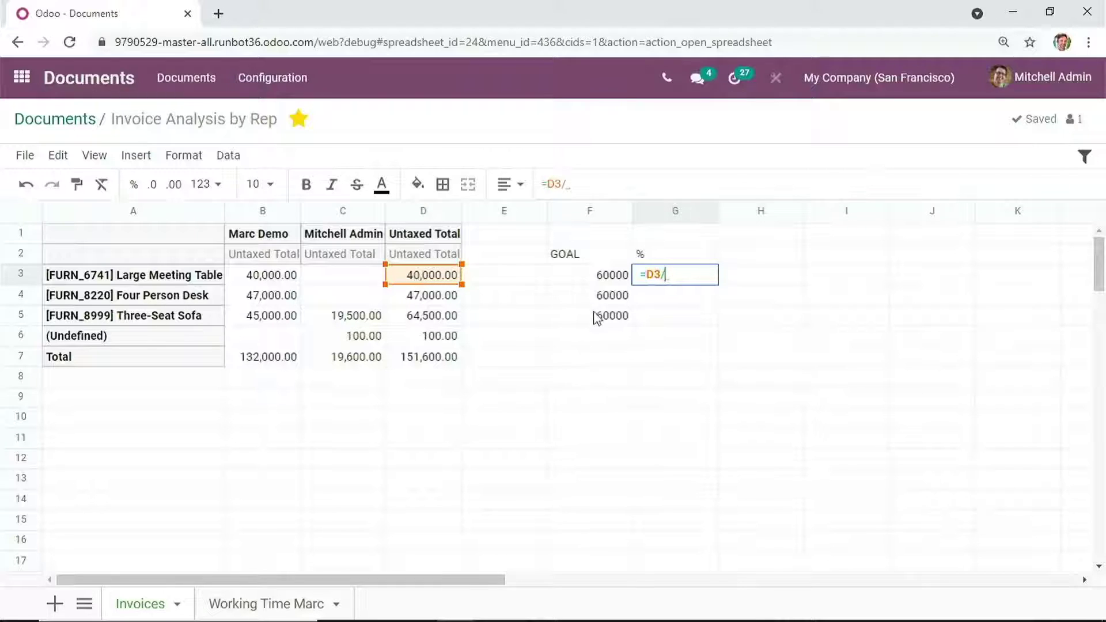
click(603, 277)
key(Return)
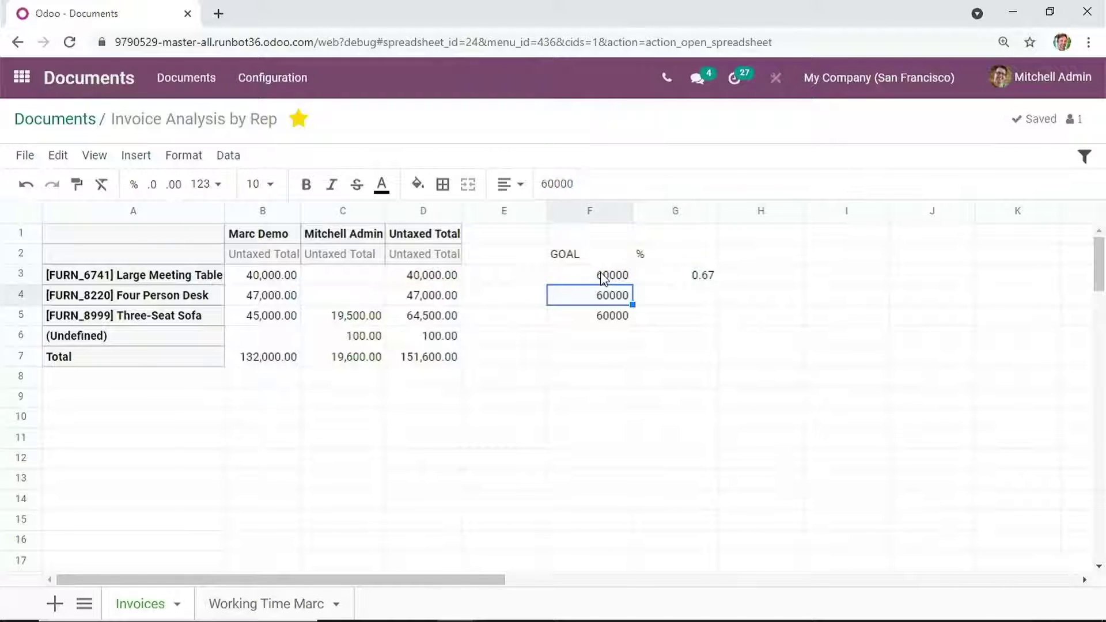
click(716, 278)
drag(718, 285, 703, 323)
Format the goal ratios in G3:G5 as percentages
click(703, 320)
shift+click(700, 280)
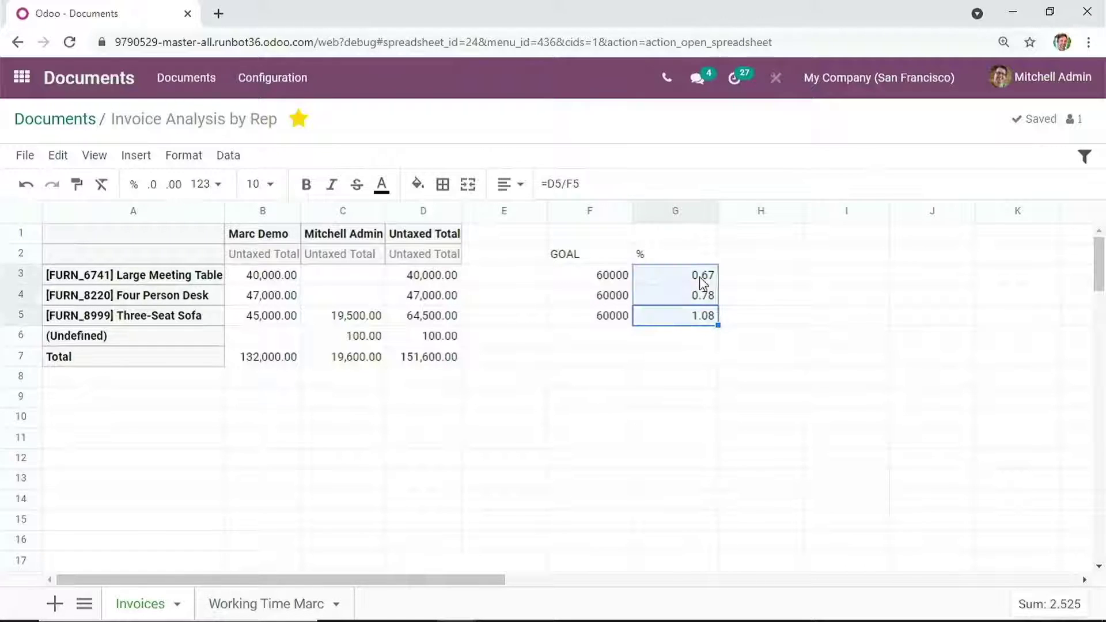
click(136, 184)
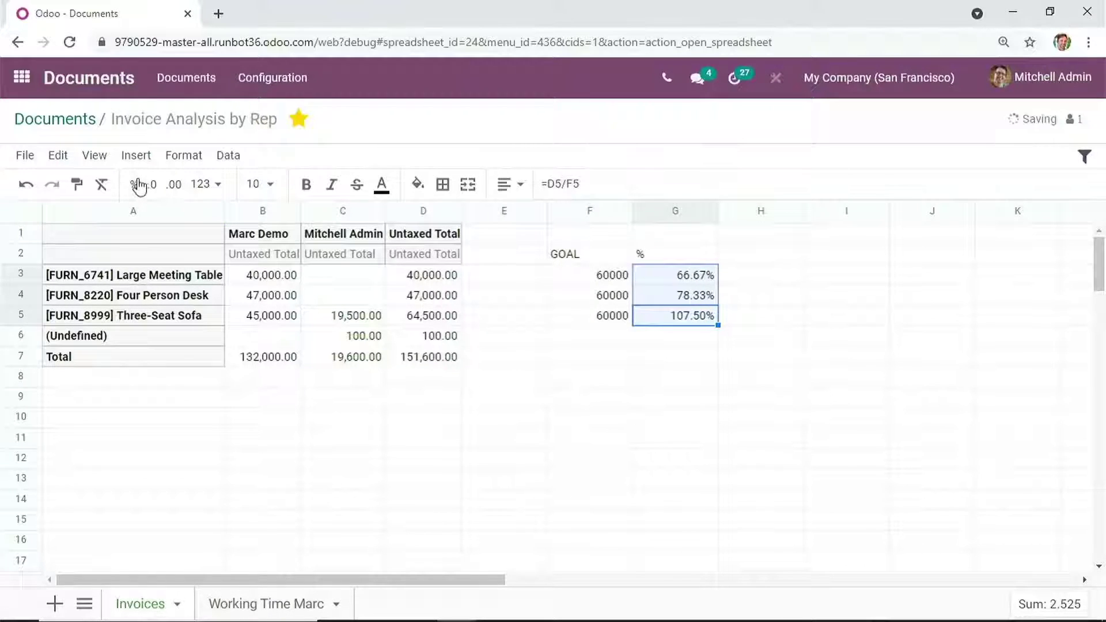
click(770, 361)
Start a new conditional formatting rule for G3:G5 using a color scale
click(698, 280)
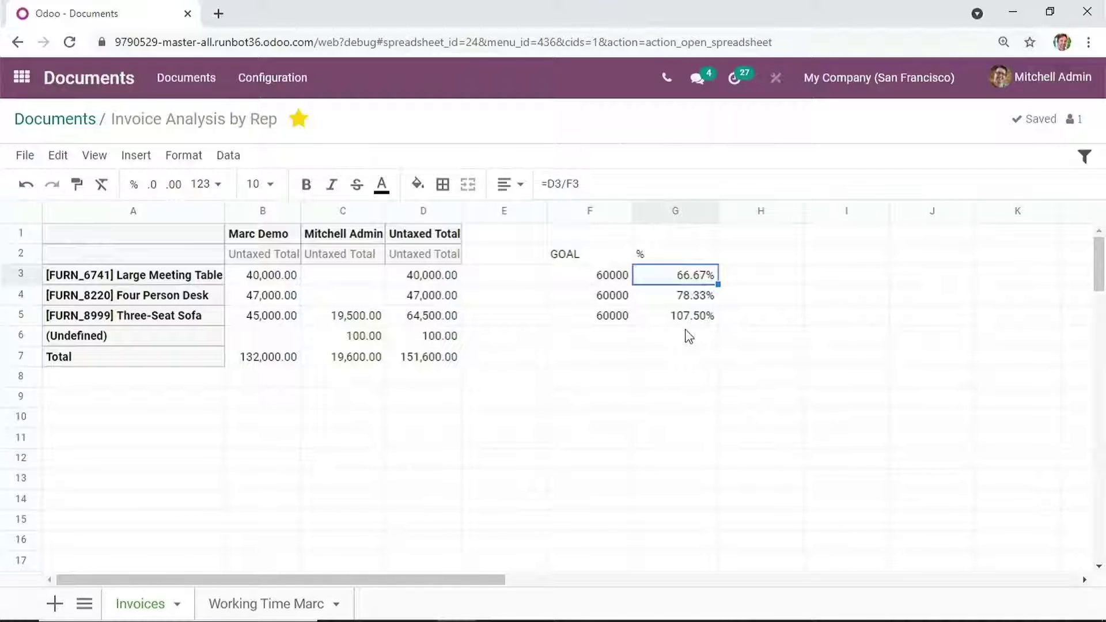
shift+click(689, 321)
right_click(687, 318)
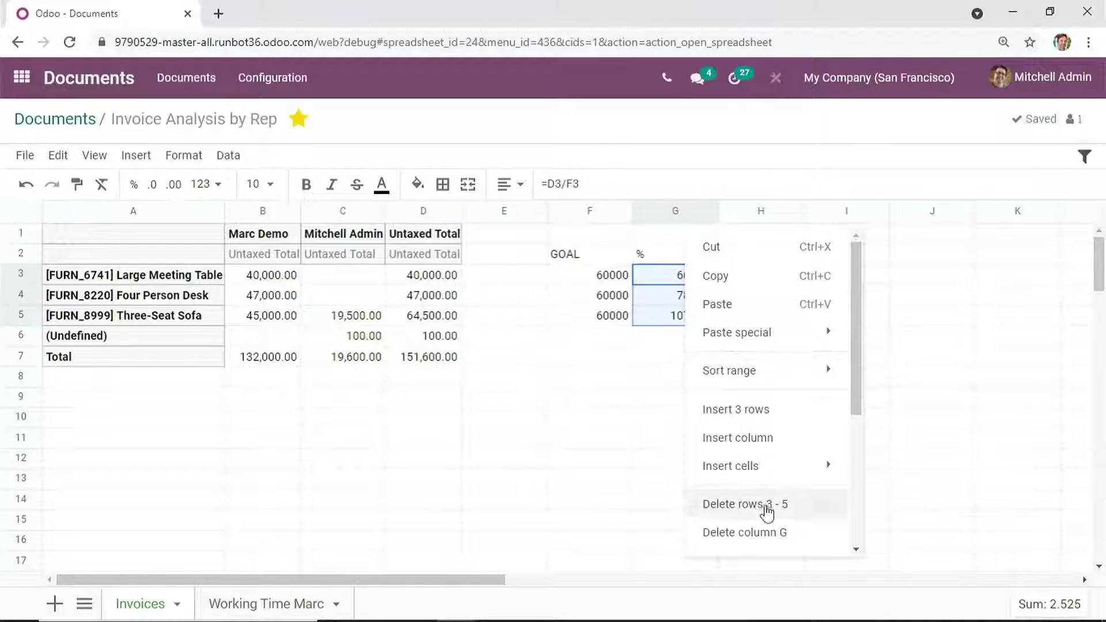
drag(864, 368, 857, 521)
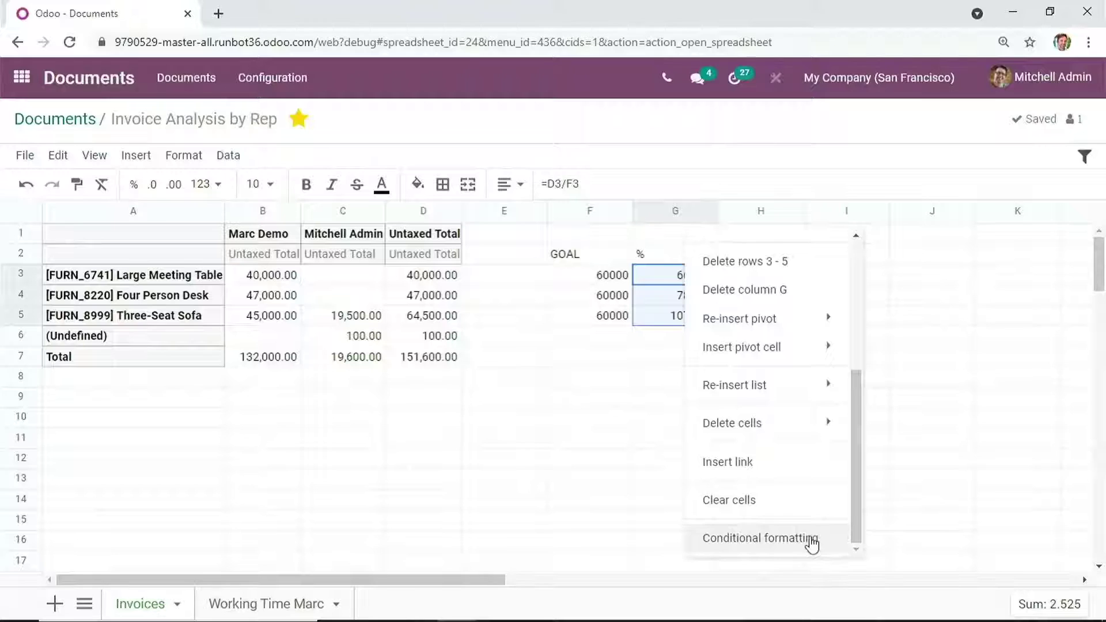
click(811, 543)
click(875, 268)
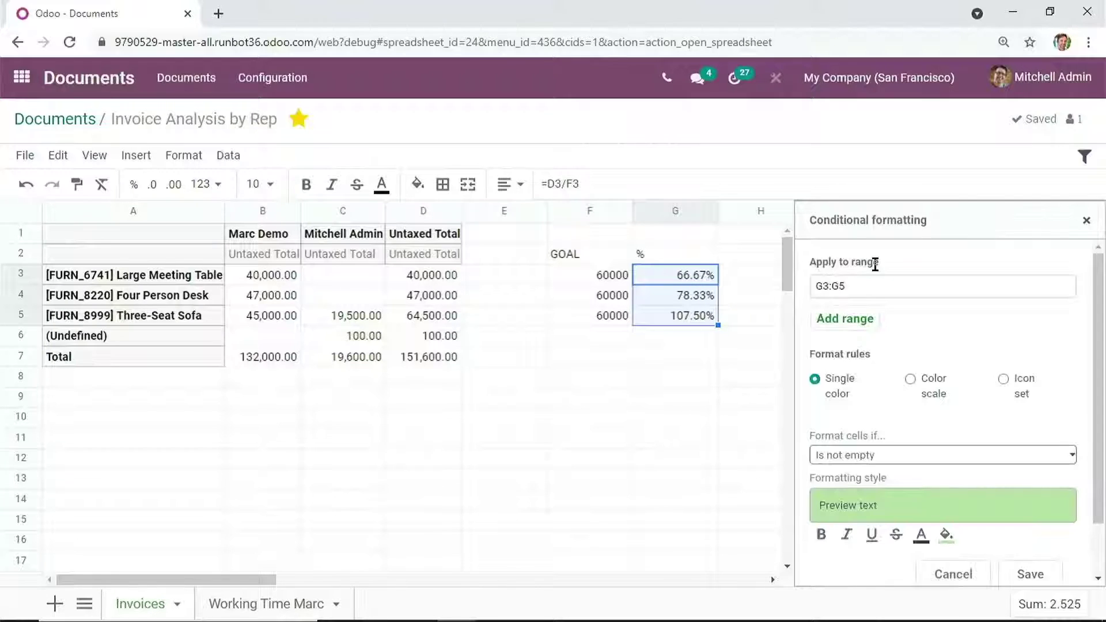
click(929, 386)
scroll(1093, 369, down, 2)
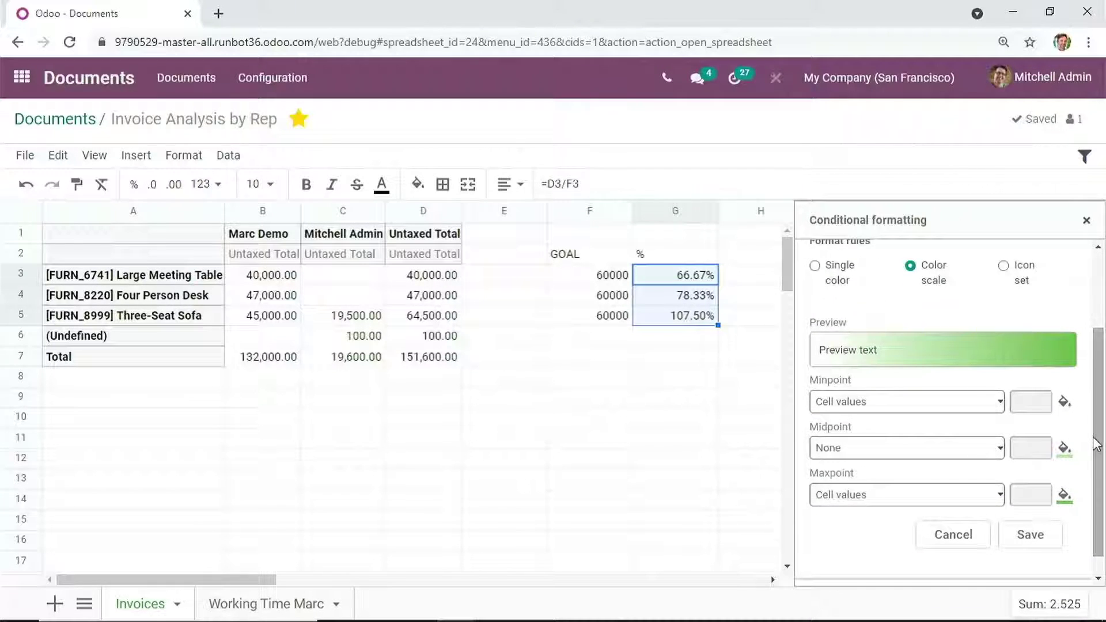
Set the color scale's minpoint, midpoint and maxpoint to Percentage with the values 10, 60 and 100
click(892, 413)
click(867, 448)
click(1028, 403)
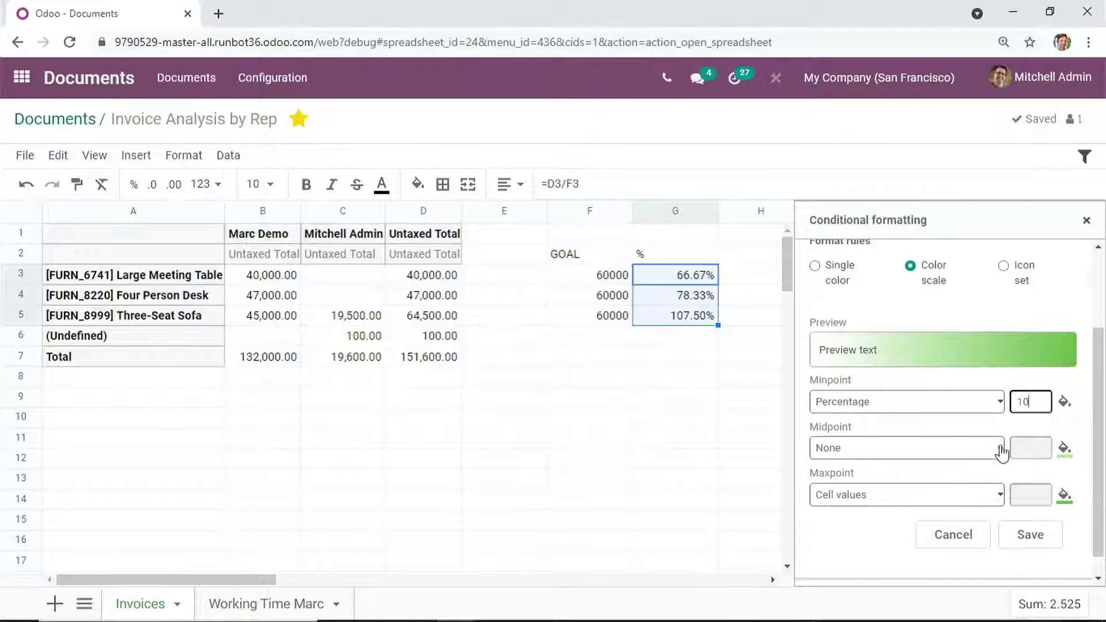
click(903, 451)
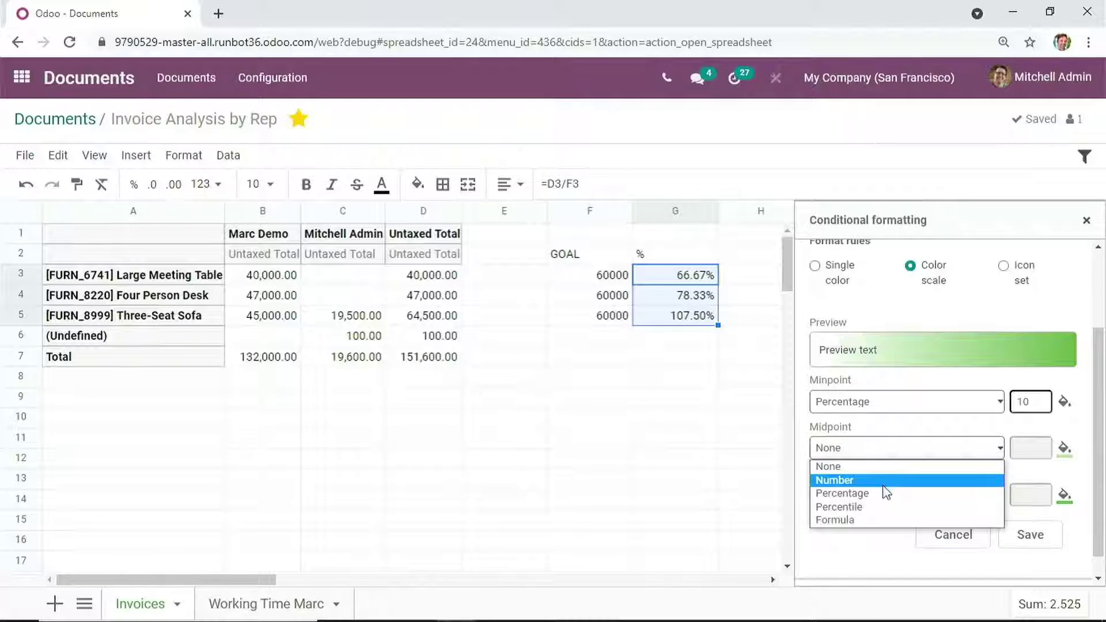
click(884, 494)
click(1046, 448)
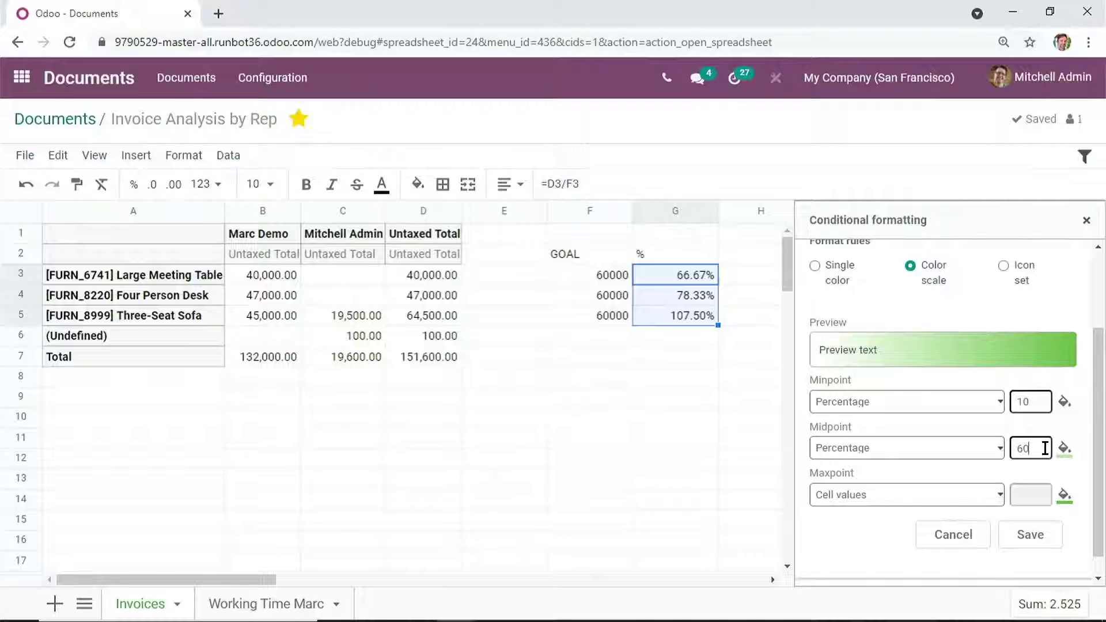
click(918, 496)
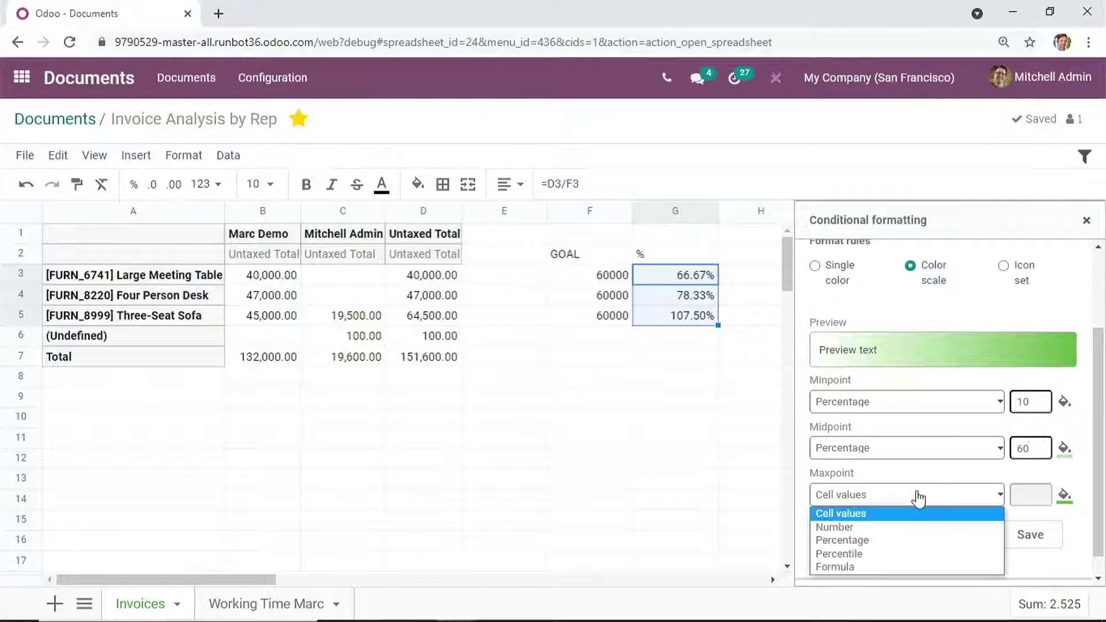
click(857, 544)
text(100)
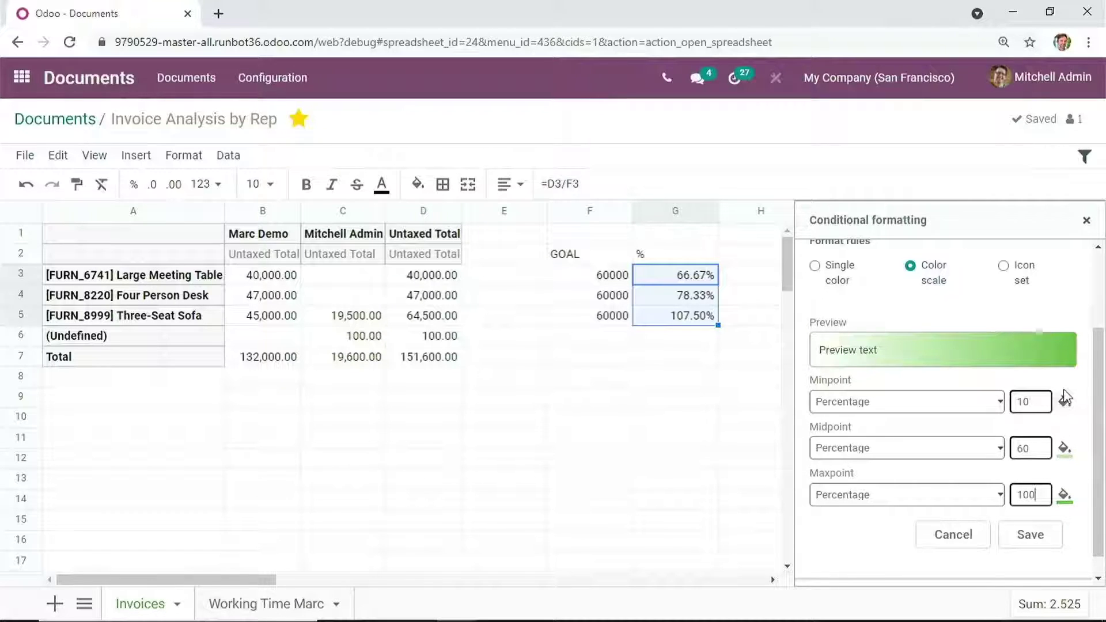
Set the color scale's minpoint color to red and save the rule on G3:G5
click(1065, 400)
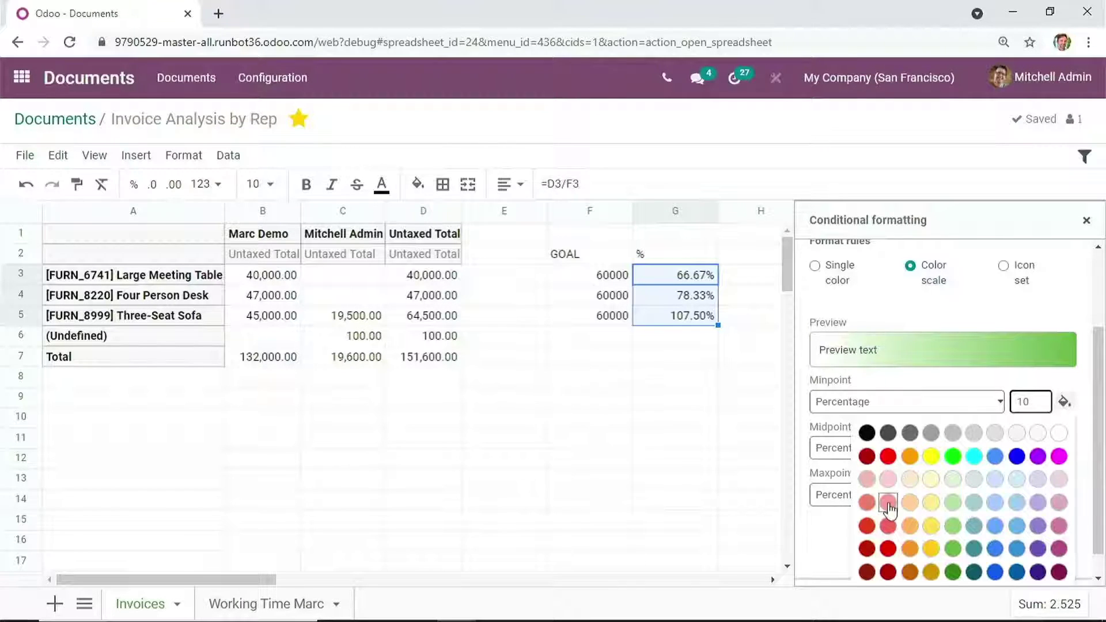
click(888, 549)
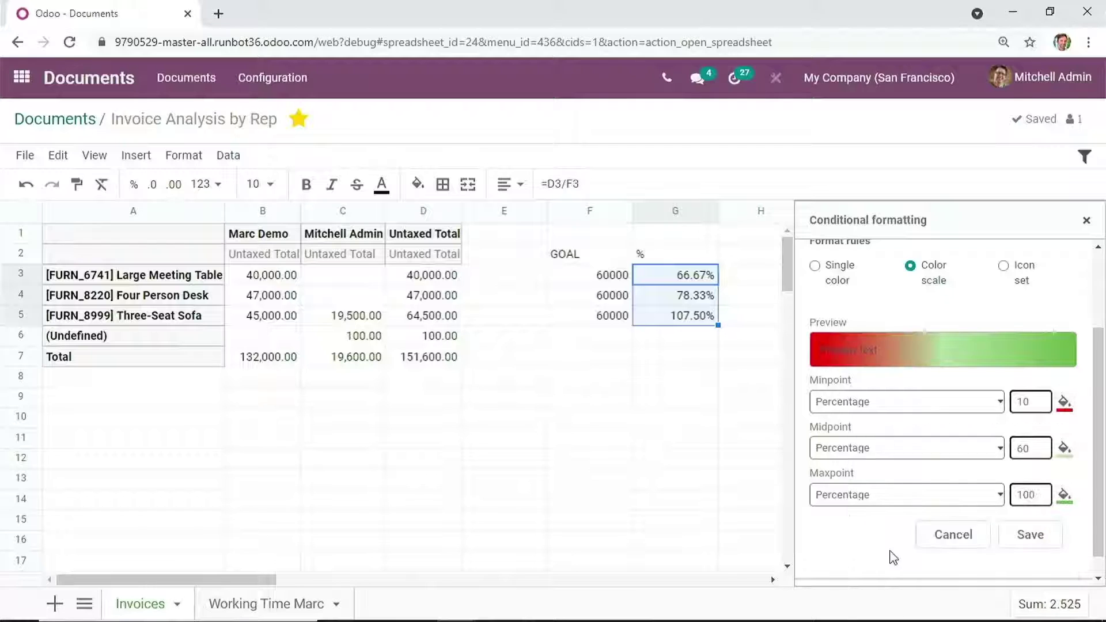
click(1029, 536)
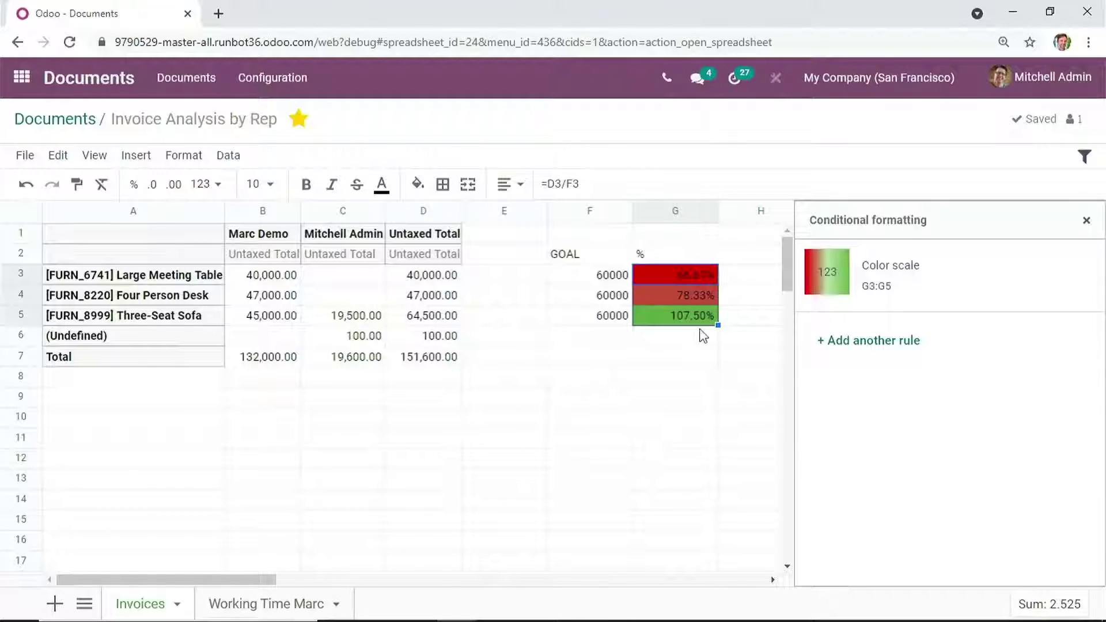
Change the conditional formatting rule on G3:G5 to an icon set with green, orange and red circles, and save it
click(888, 265)
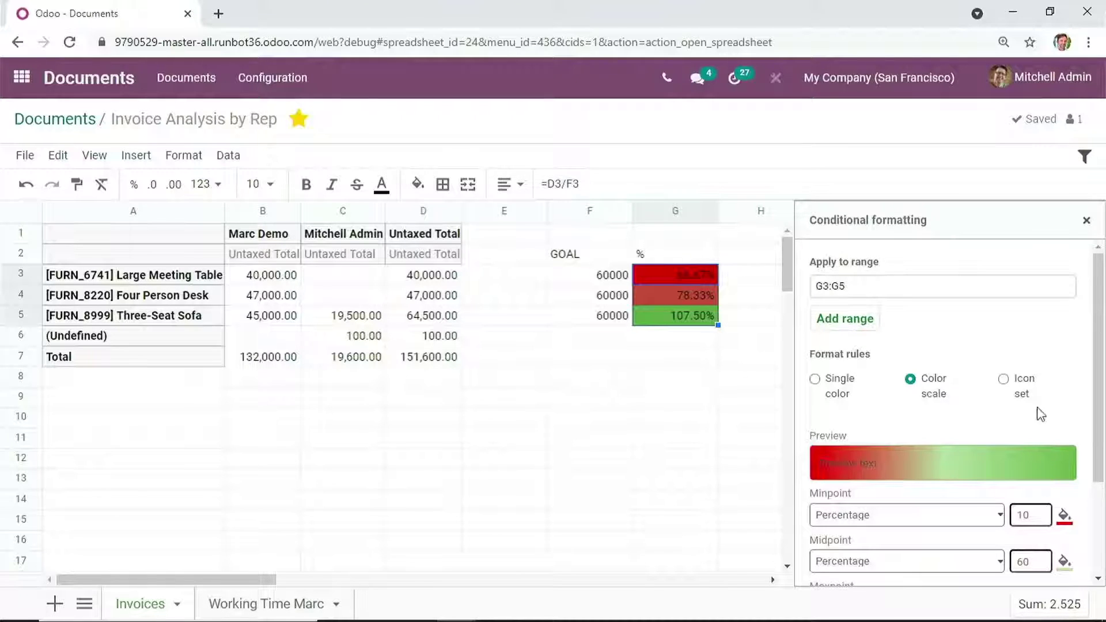
click(1005, 381)
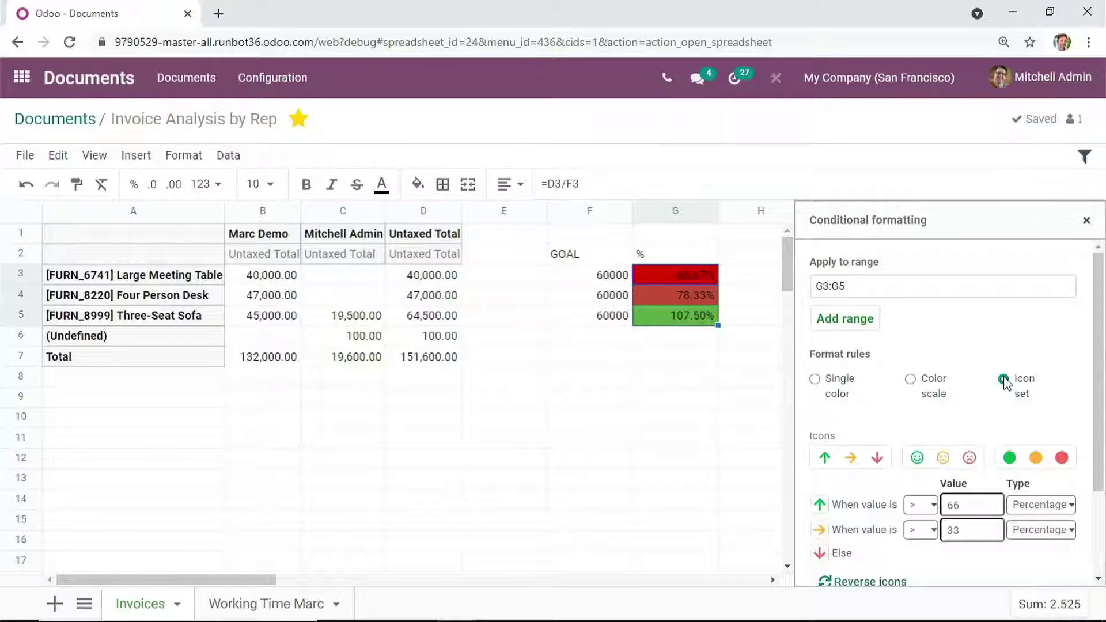
click(1038, 459)
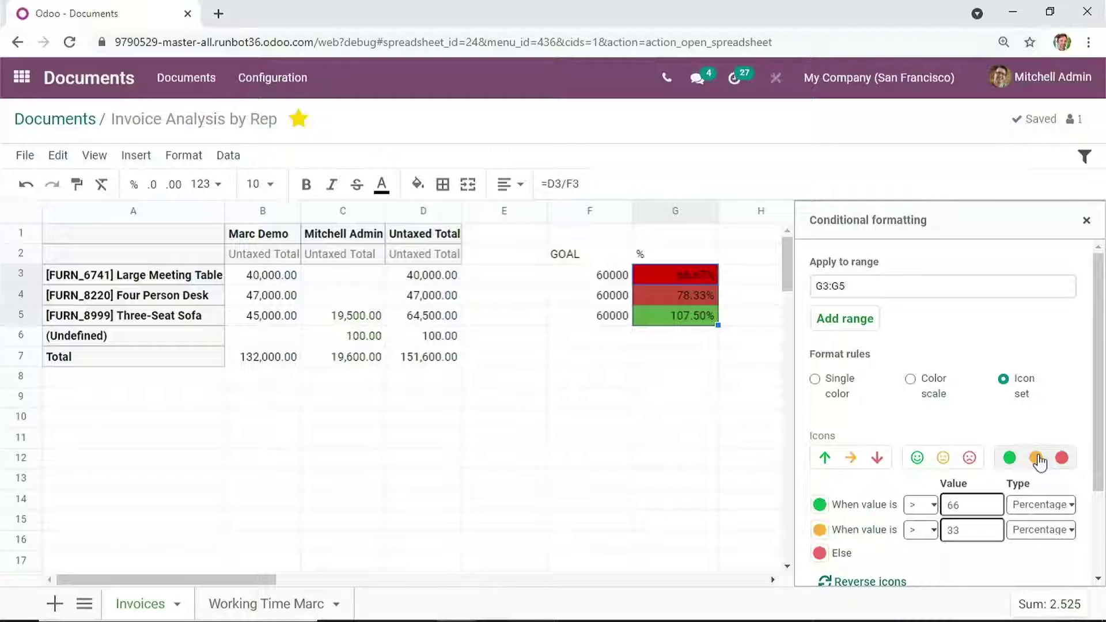
drag(1099, 432, 1101, 522)
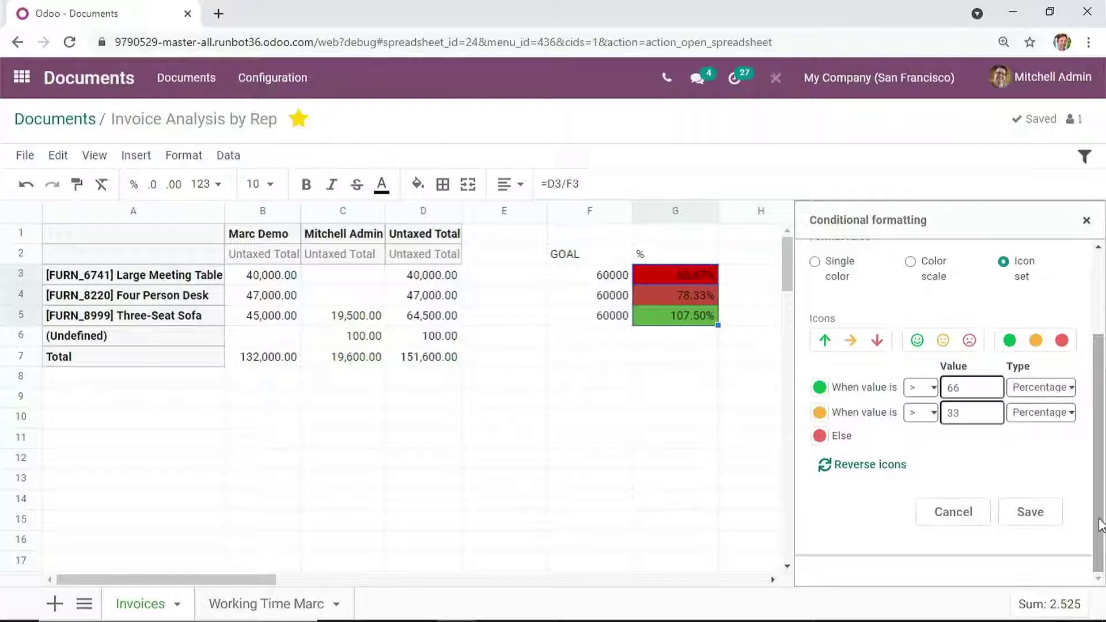
click(1049, 519)
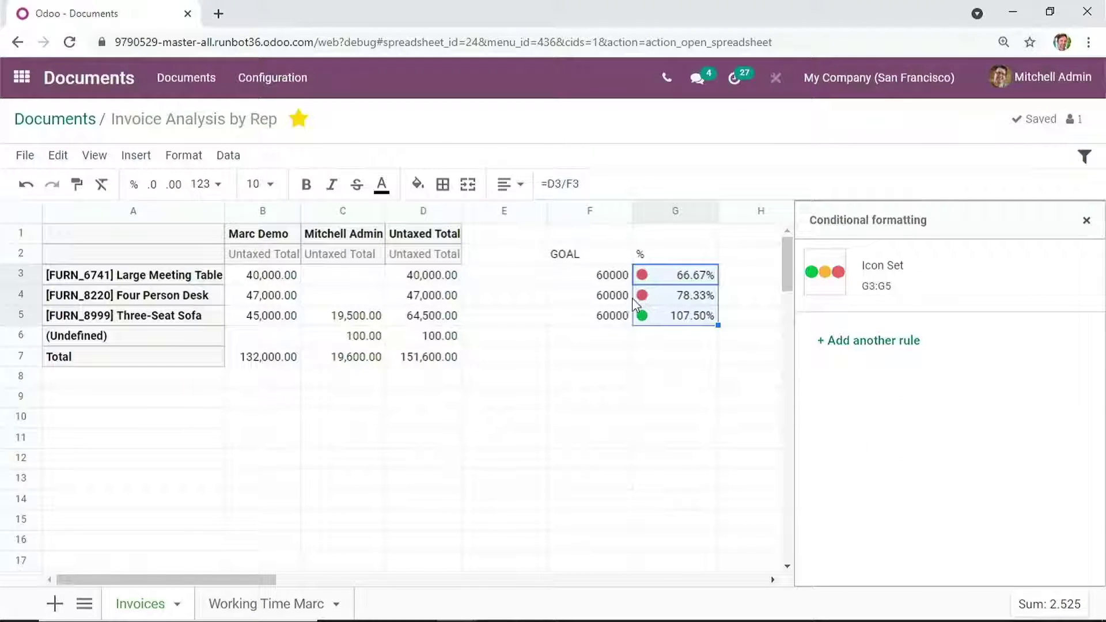
Switch the icon set of the G3:G5 rule to smiley faces, save the rule and close the conditional formatting settings
click(900, 277)
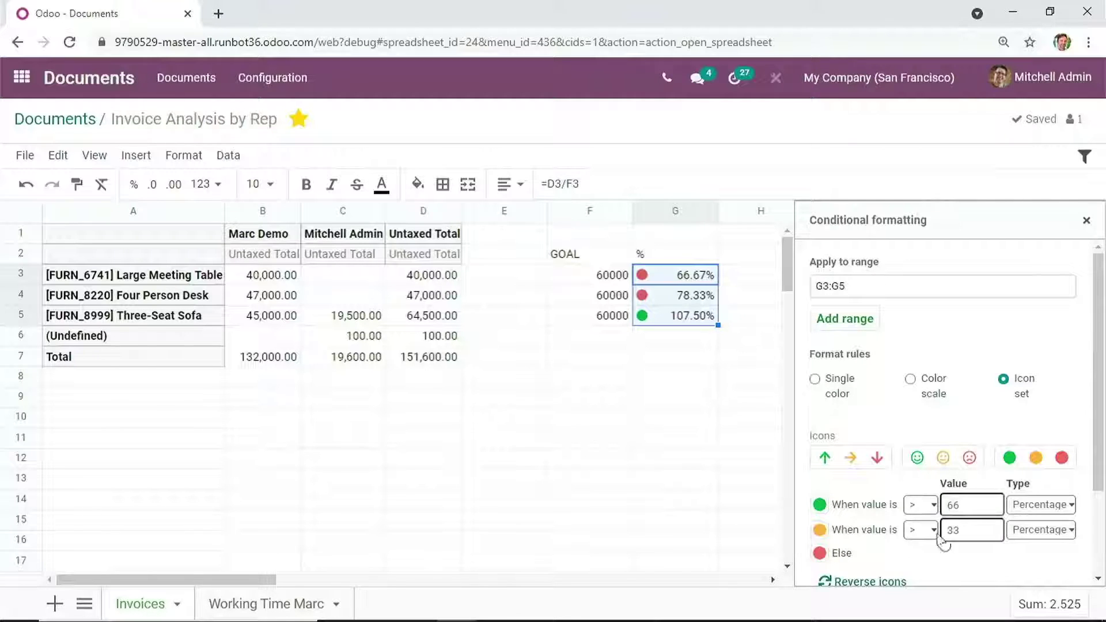
click(921, 458)
drag(1091, 450, 1091, 486)
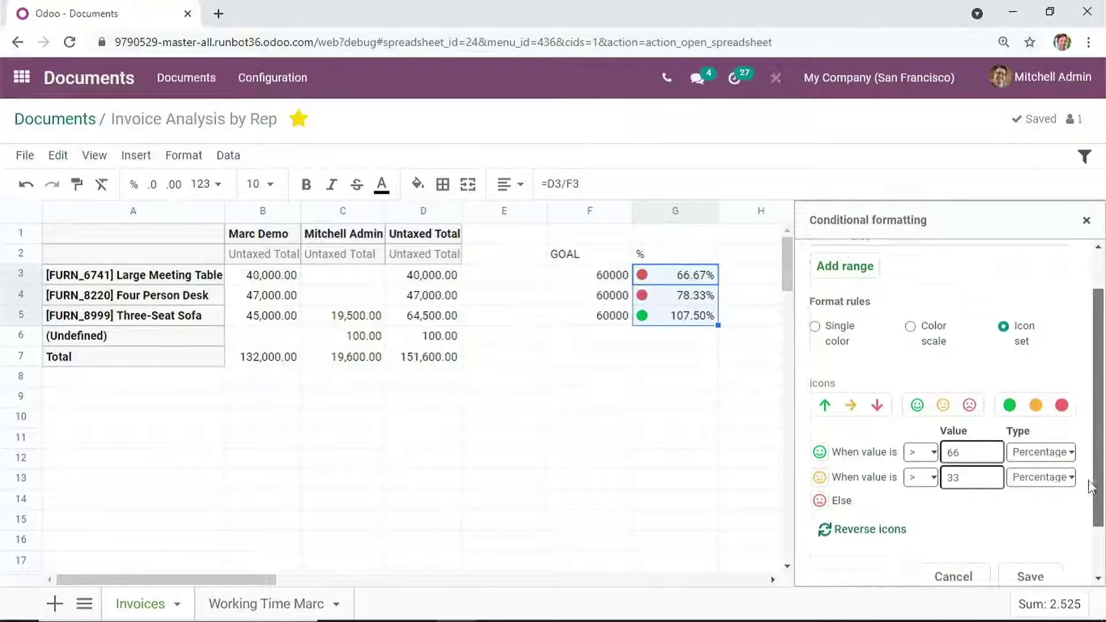
scroll(1092, 486, down, 2)
click(1041, 518)
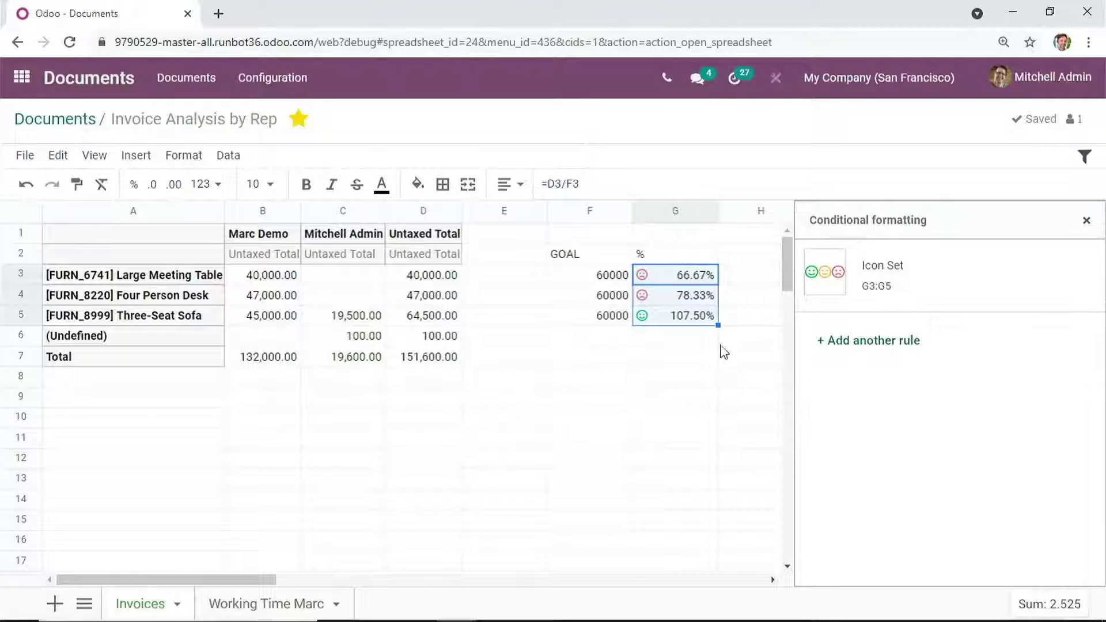
click(1087, 223)
click(769, 380)
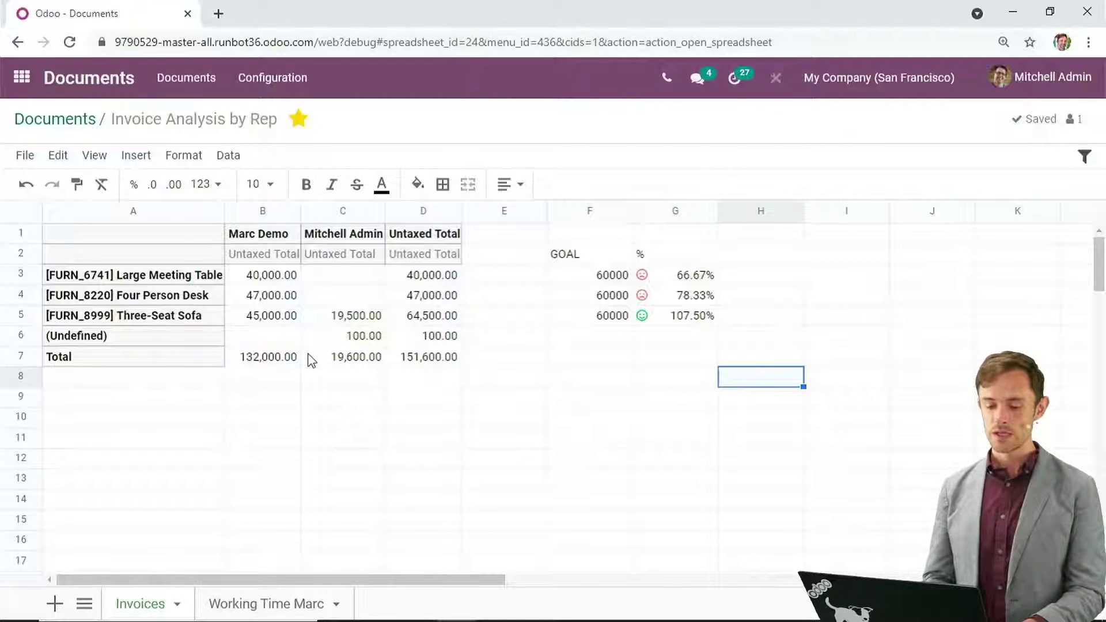
Examine the PIVOT formula of the Three-Seat Sofa total in D5, leave editing and clear the cell
double_click(428, 317)
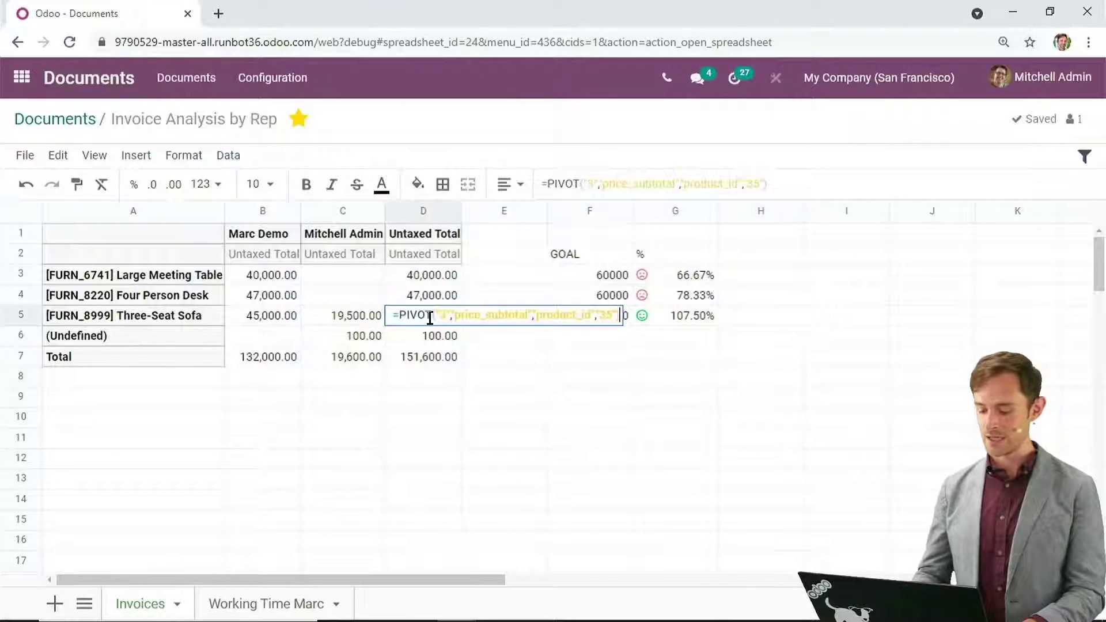
double_click(429, 318)
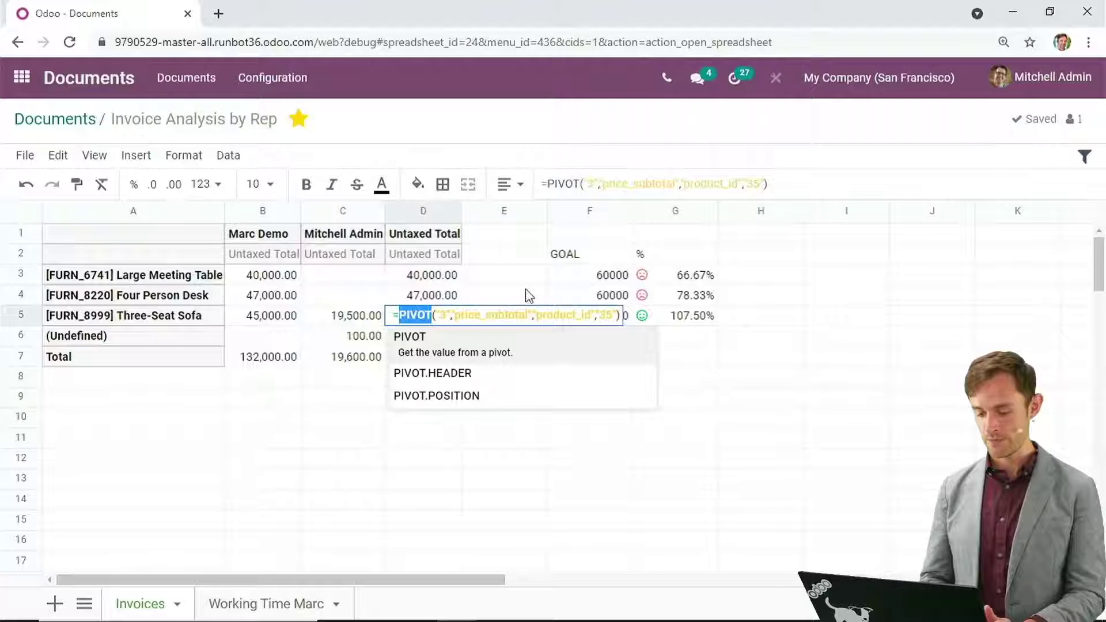
click(529, 296)
click(435, 322)
key(Delete)
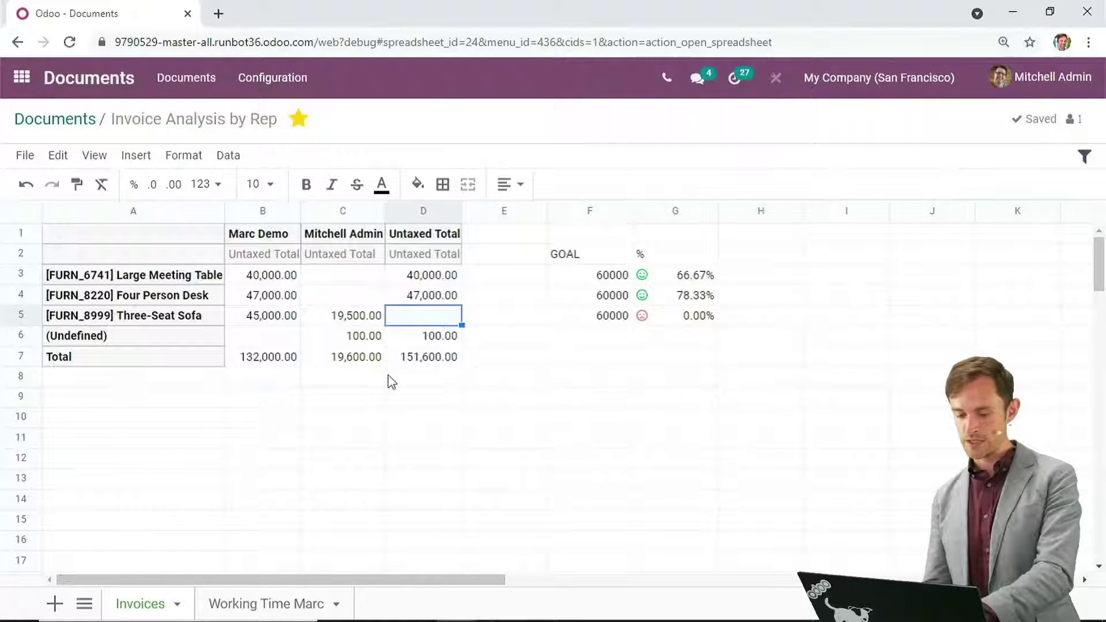
click(377, 379)
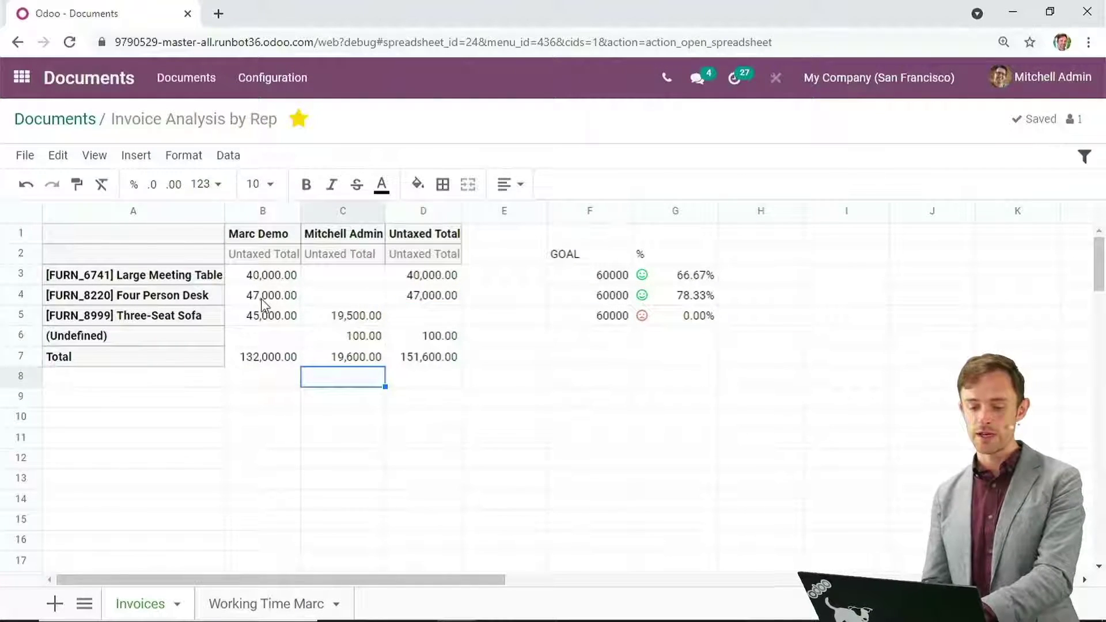
Clear the Four Person Desk value in B4
click(262, 300)
key(Delete)
click(335, 417)
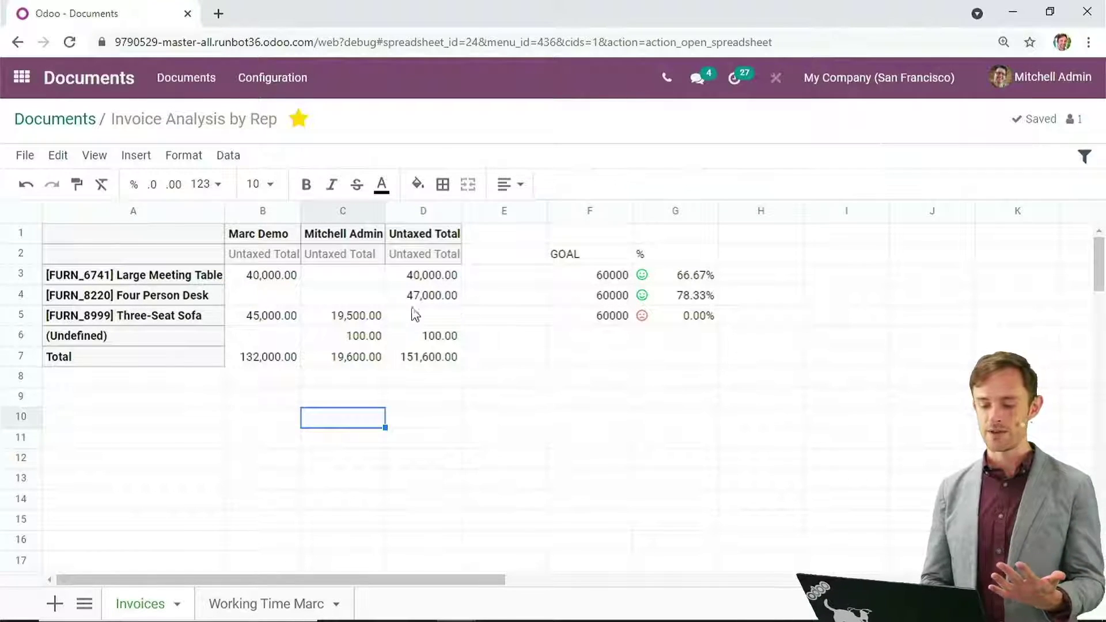
click(431, 234)
click(425, 318)
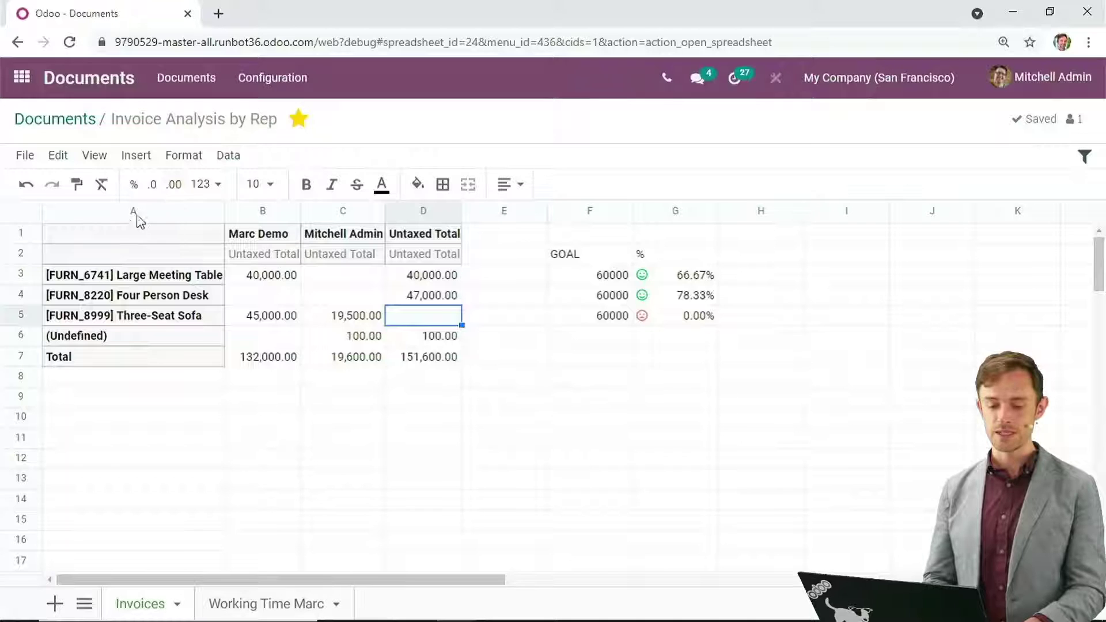
Re-insert the pivot (#1) Invoices Statistics at cell A1
click(130, 237)
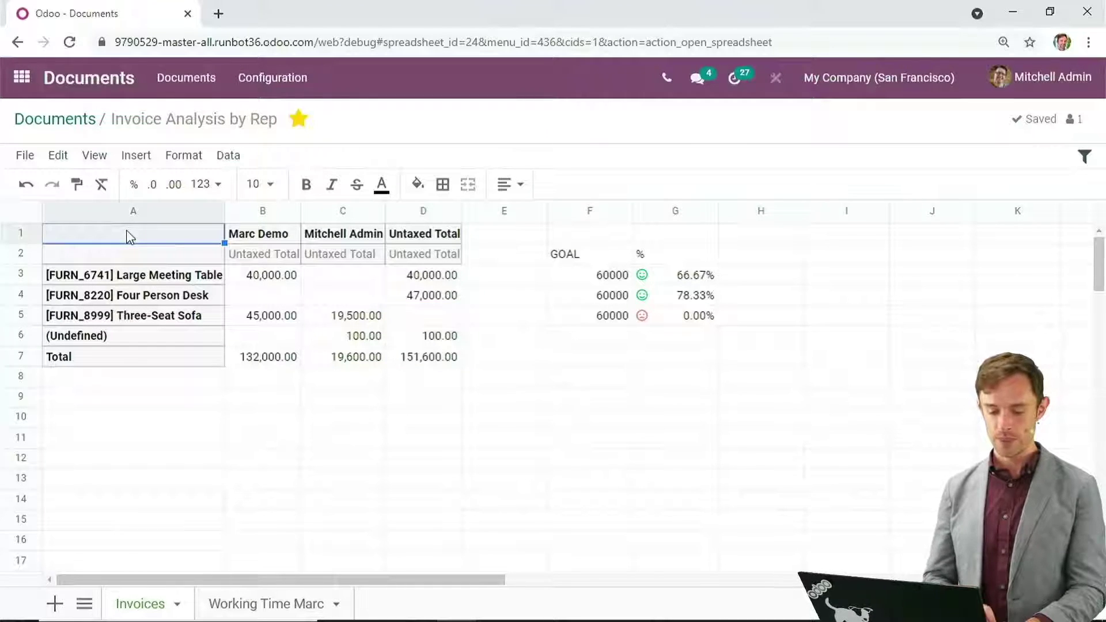
right_click(126, 231)
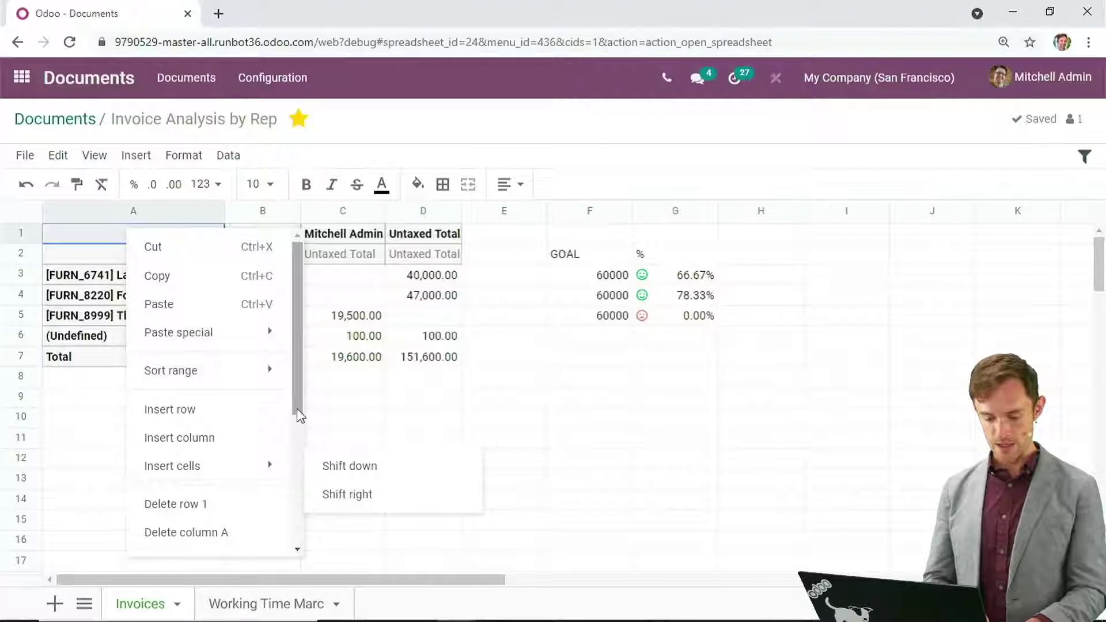
drag(299, 352, 306, 435)
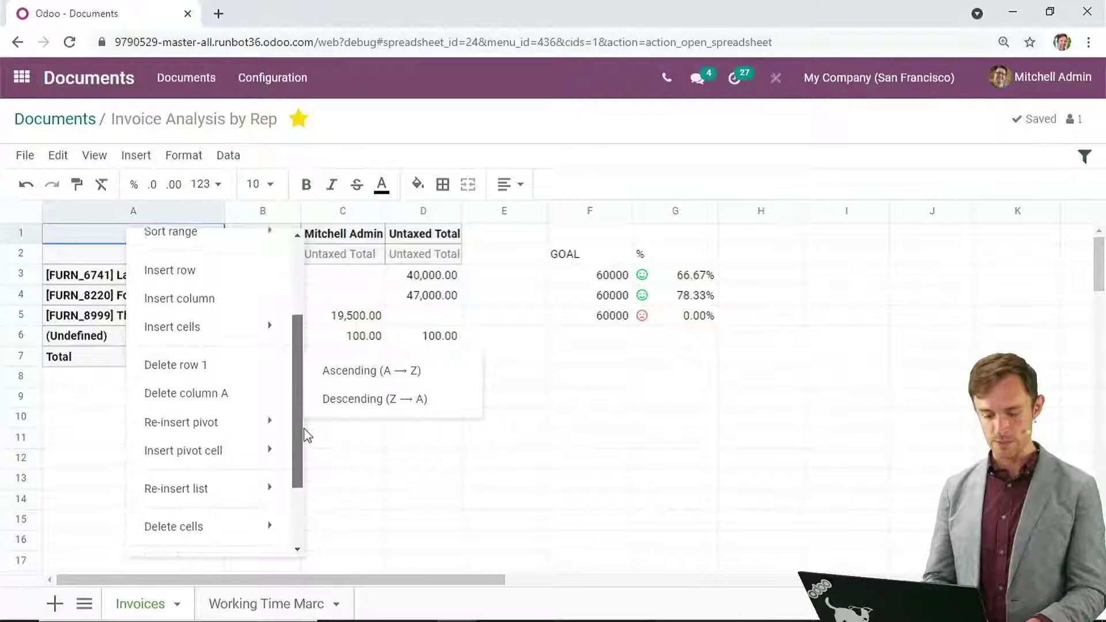
mouse_move(254, 425)
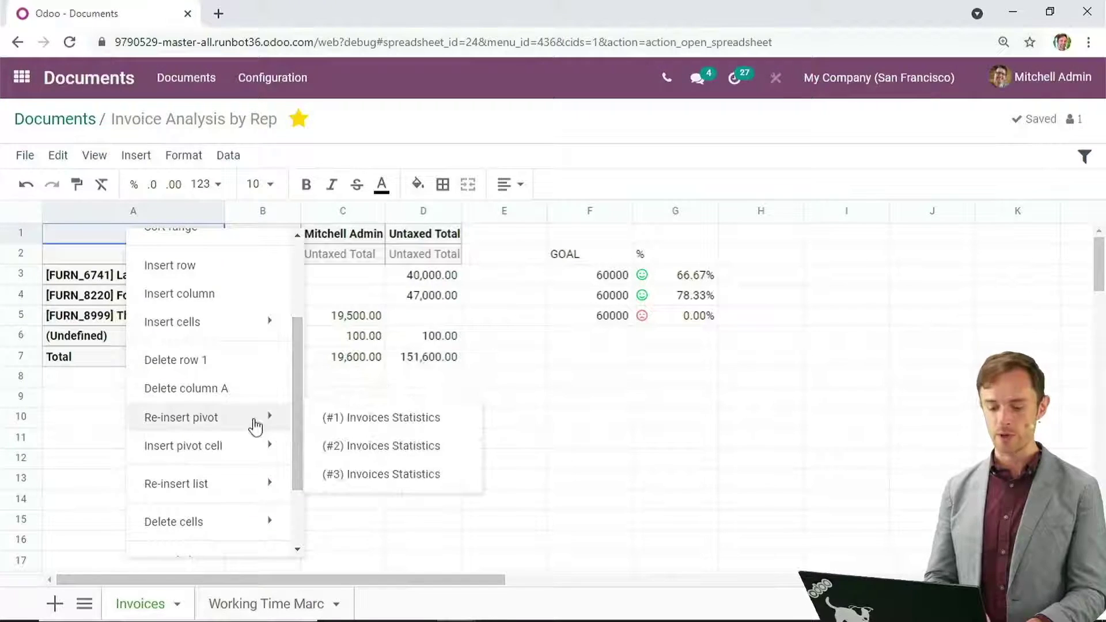
click(341, 421)
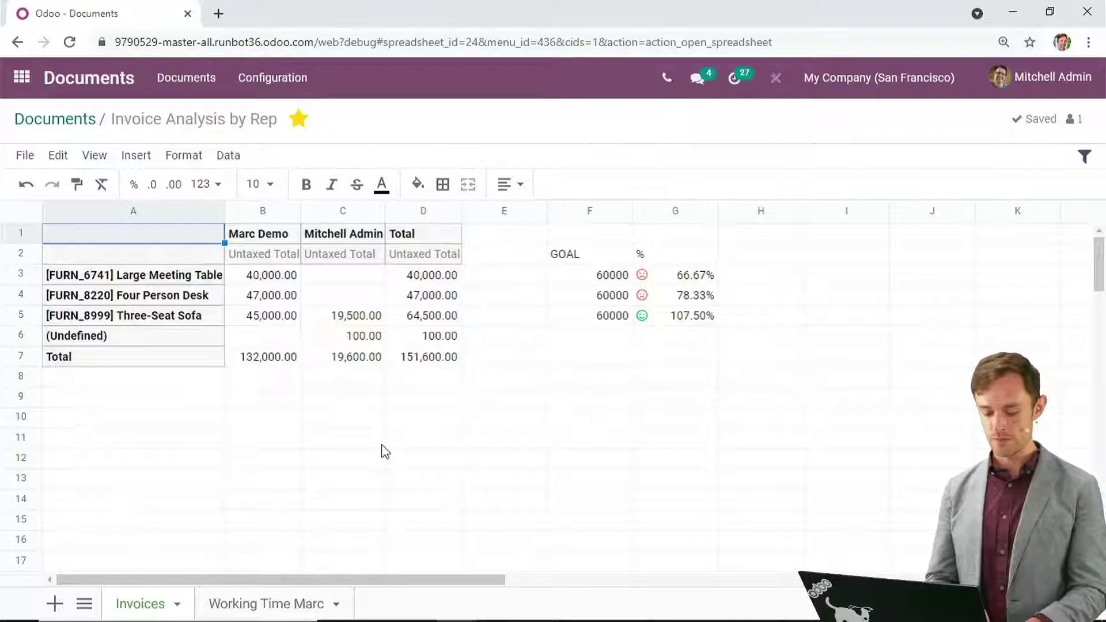
click(325, 399)
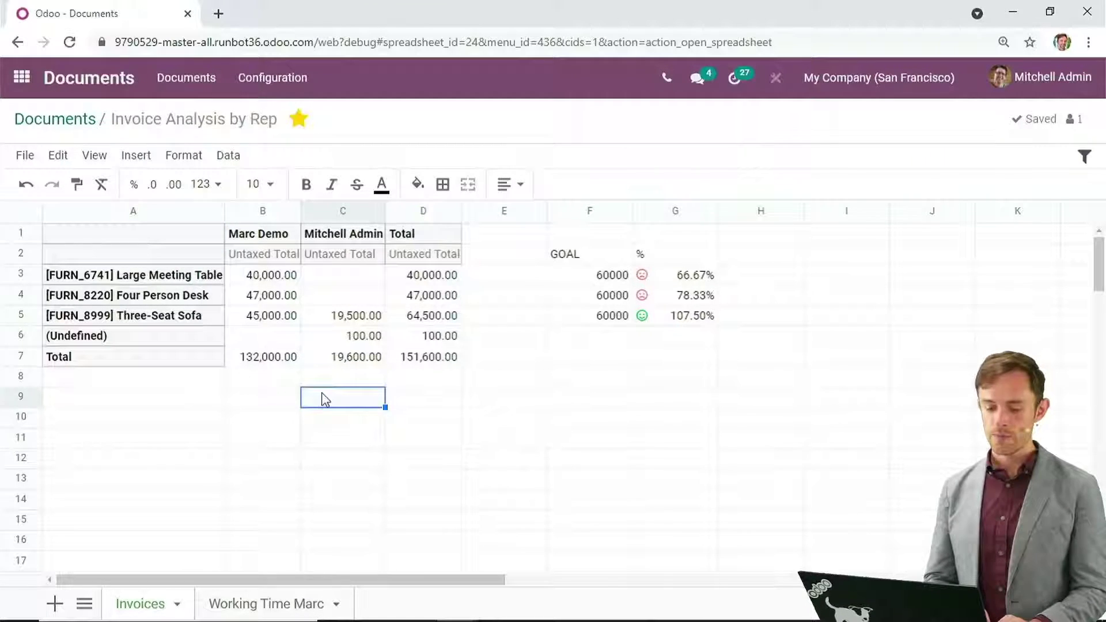
Insert the Three-Seat Sofa untaxed total from pivot (#1) Invoices Statistics as a pivot cell in D5
click(411, 320)
right_click(411, 326)
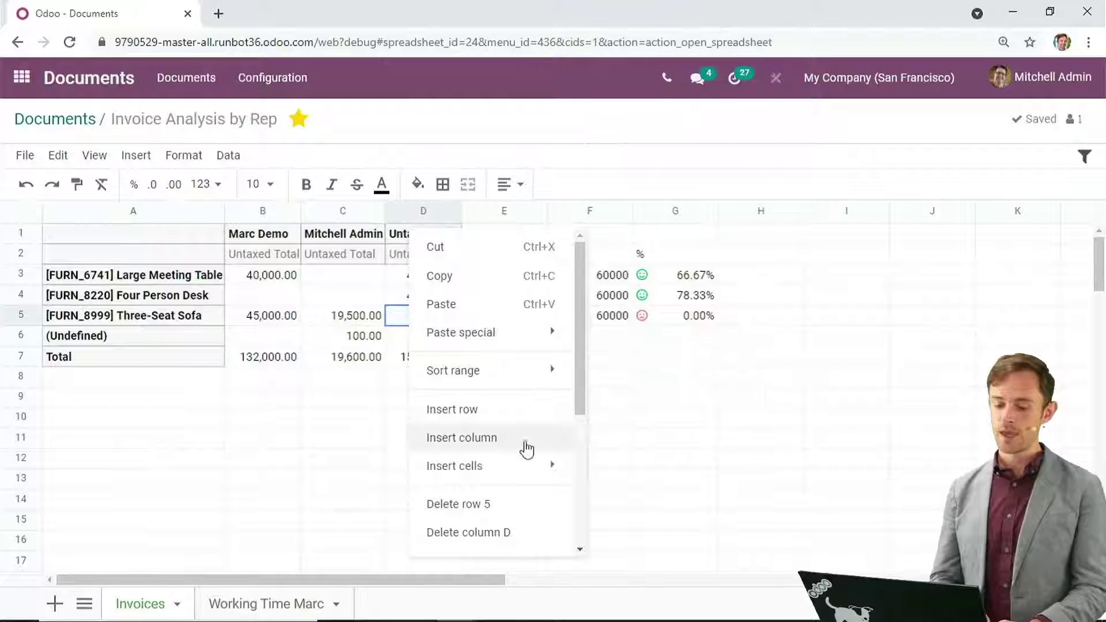
mouse_move(536, 457)
drag(578, 402, 575, 472)
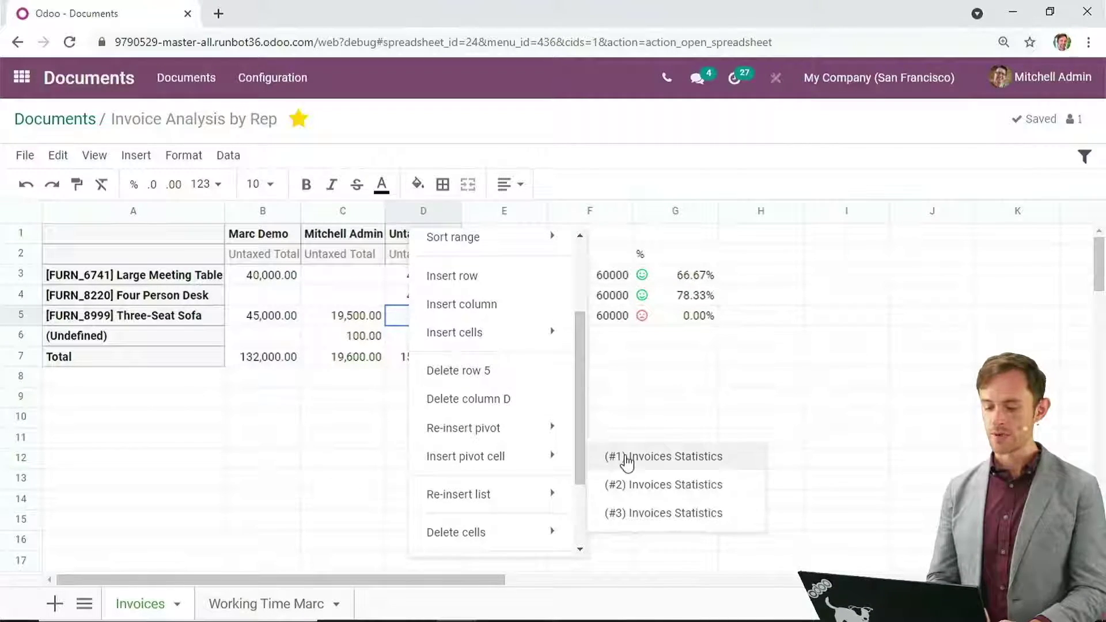
click(627, 458)
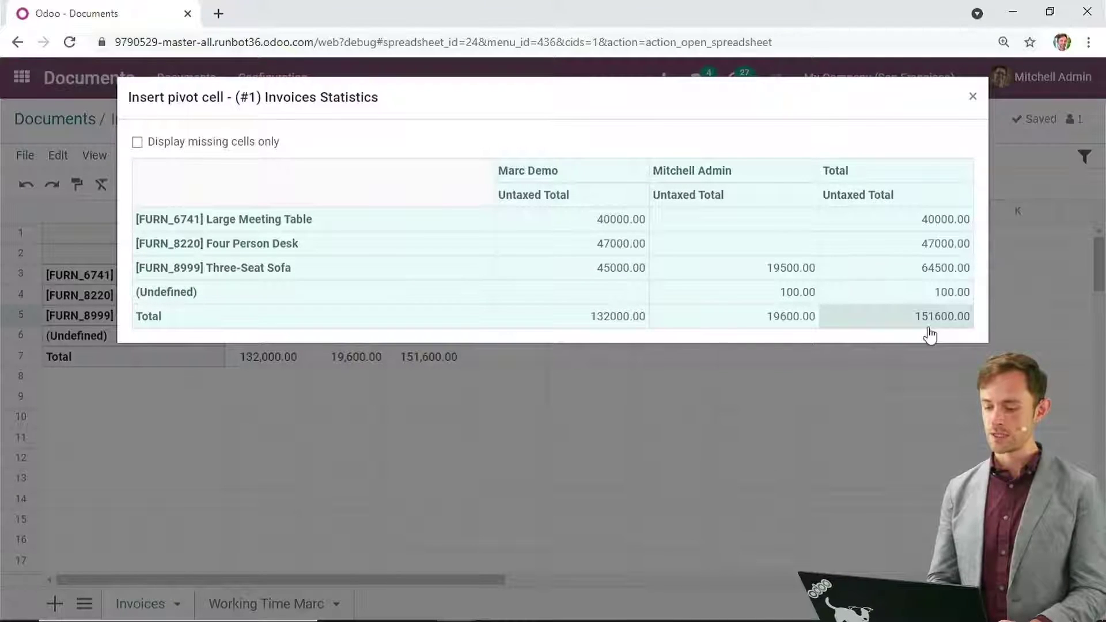
click(934, 280)
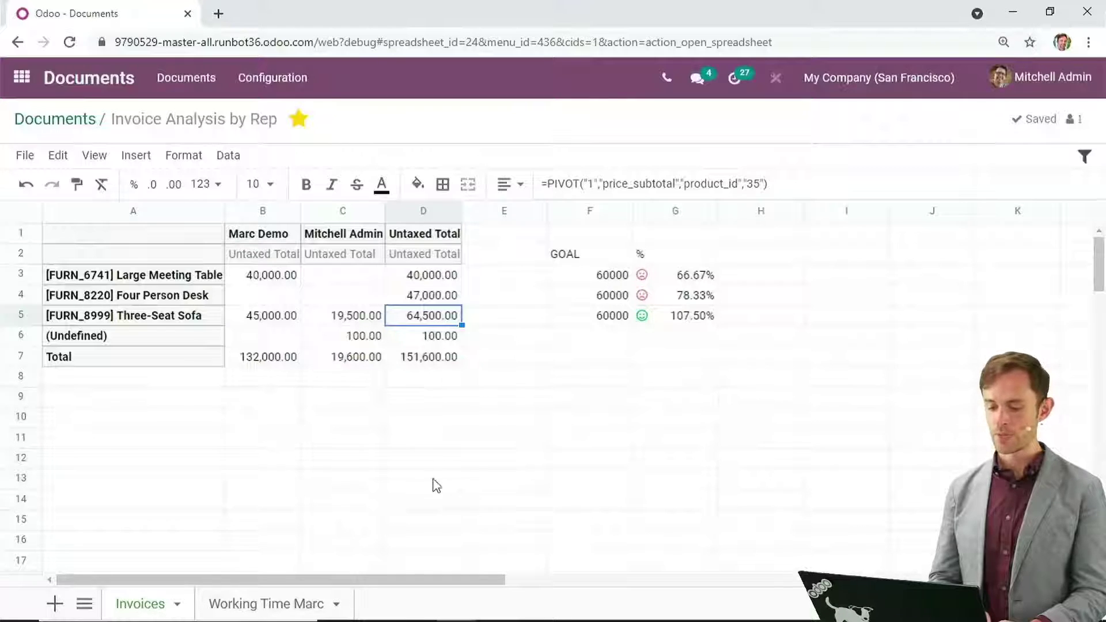
click(436, 433)
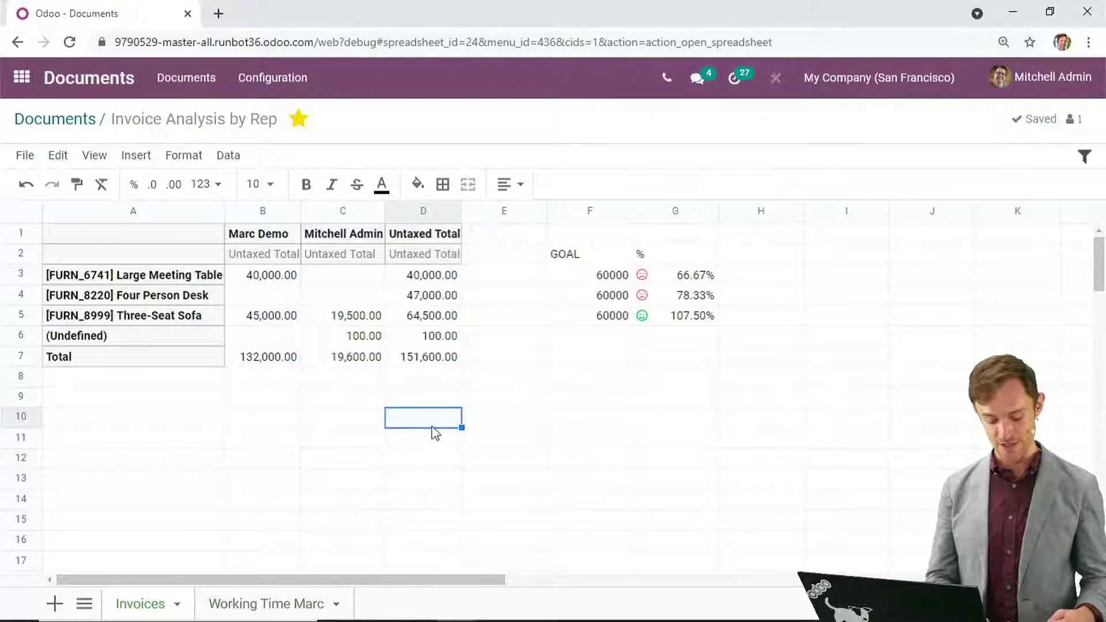
Duplicate the spreadsheet's browser tab, select B6 in the original and check the collaborator cursor in the copy
right_click(143, 17)
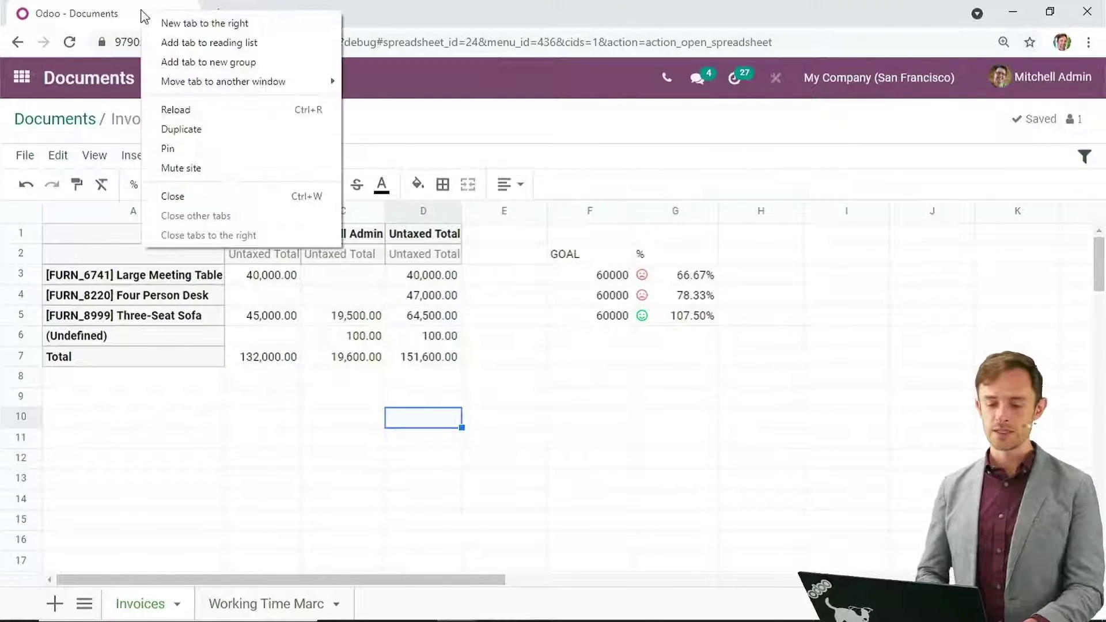
click(189, 130)
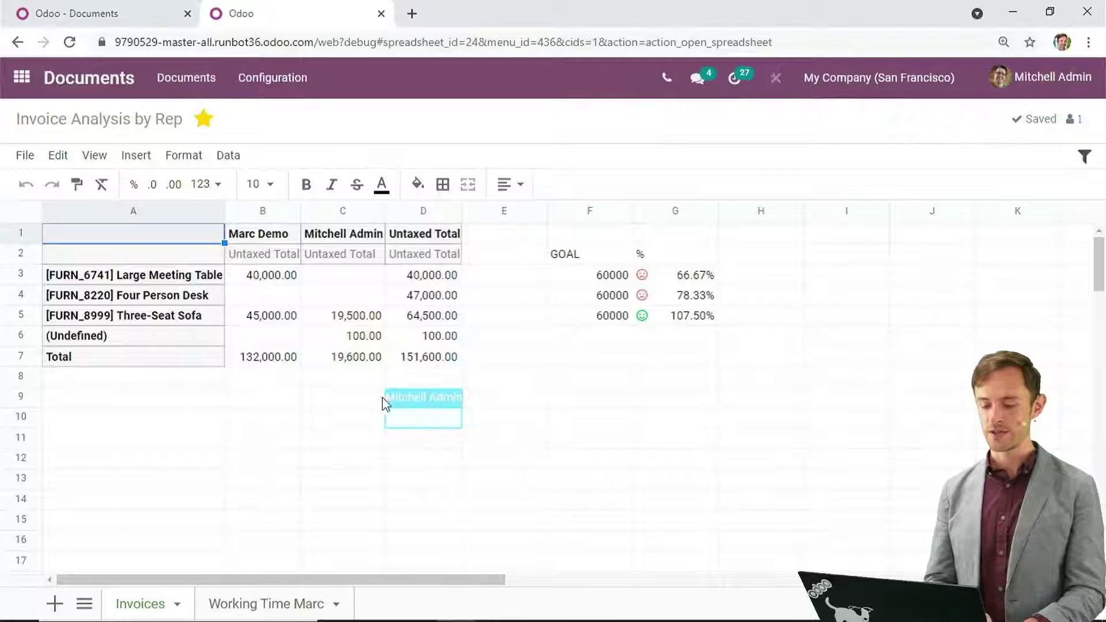
click(111, 25)
click(299, 341)
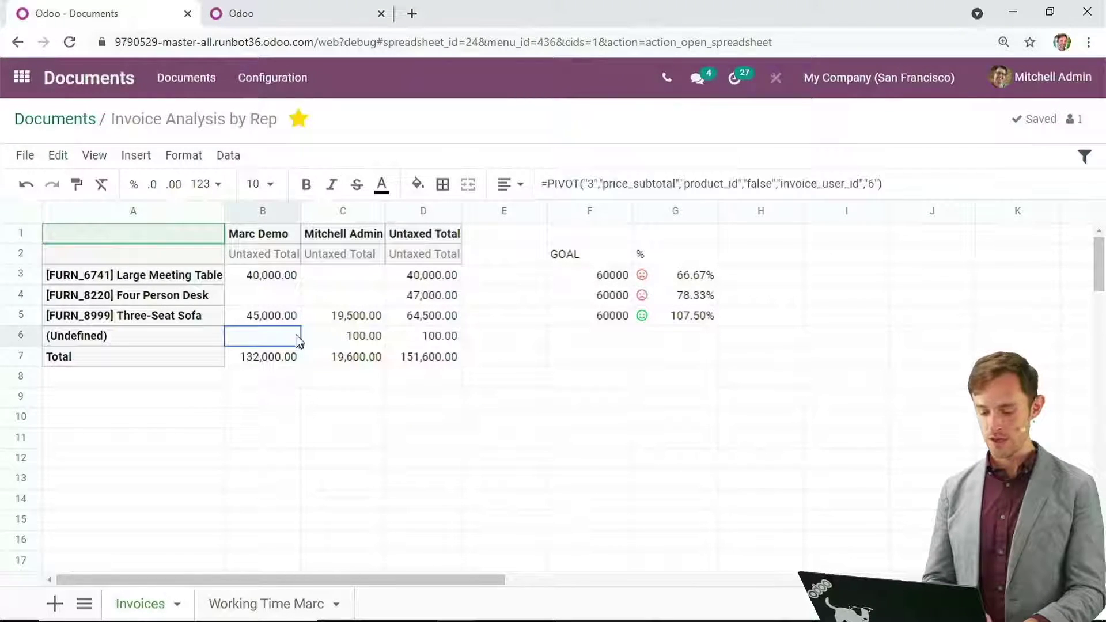
click(254, 16)
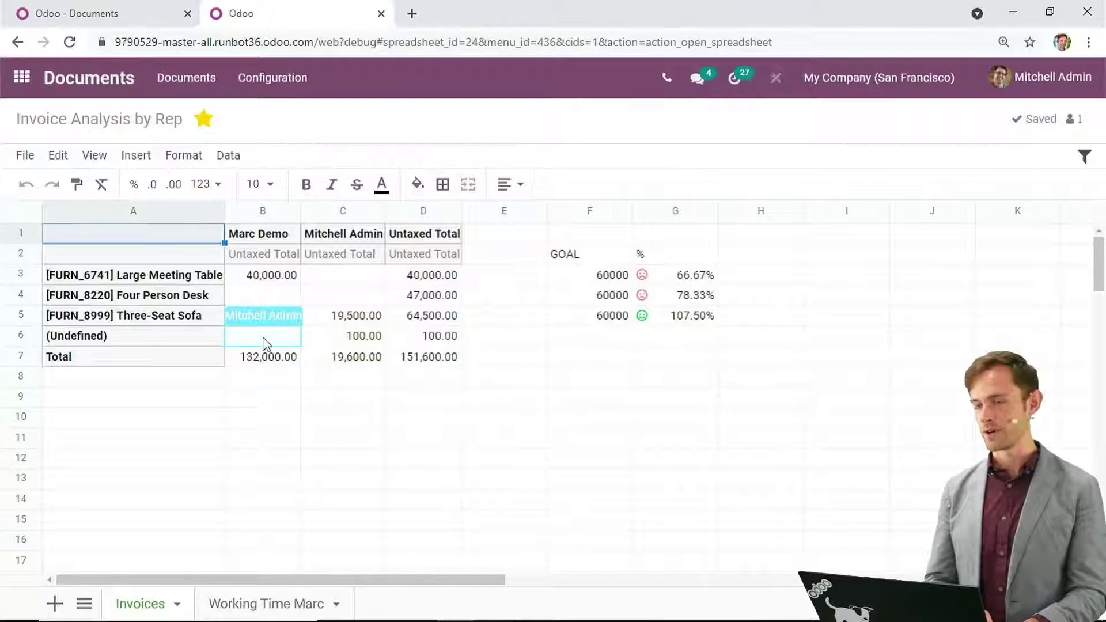
click(93, 25)
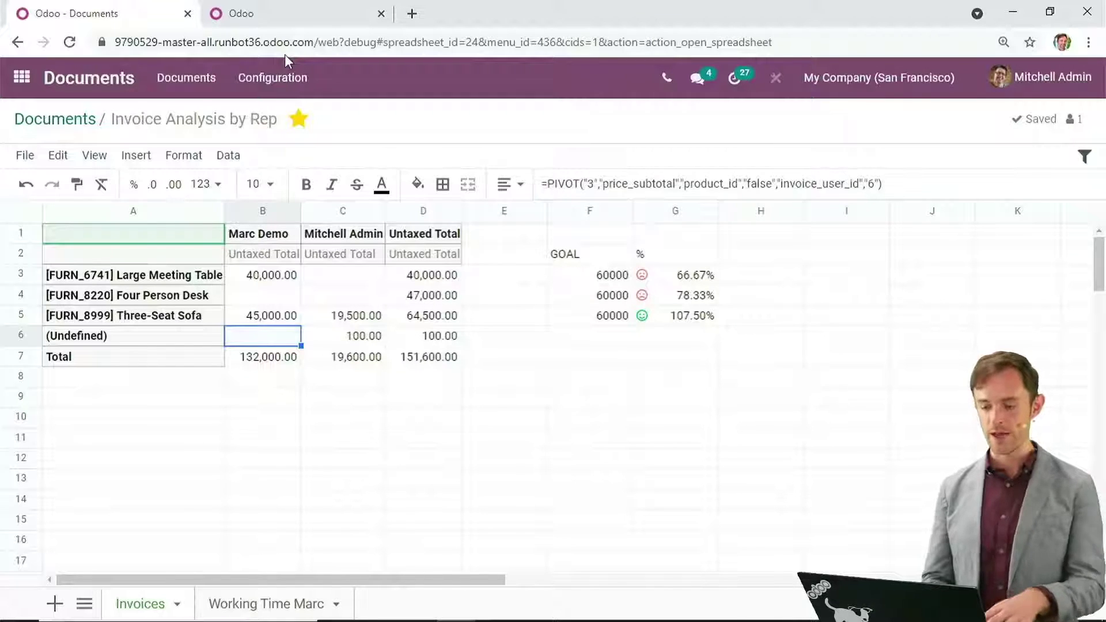
Sort the pivot table rows in descending order by the Untaxed Total in column D, extending the selection to the adjacent data
click(474, 296)
drag(432, 256, 441, 363)
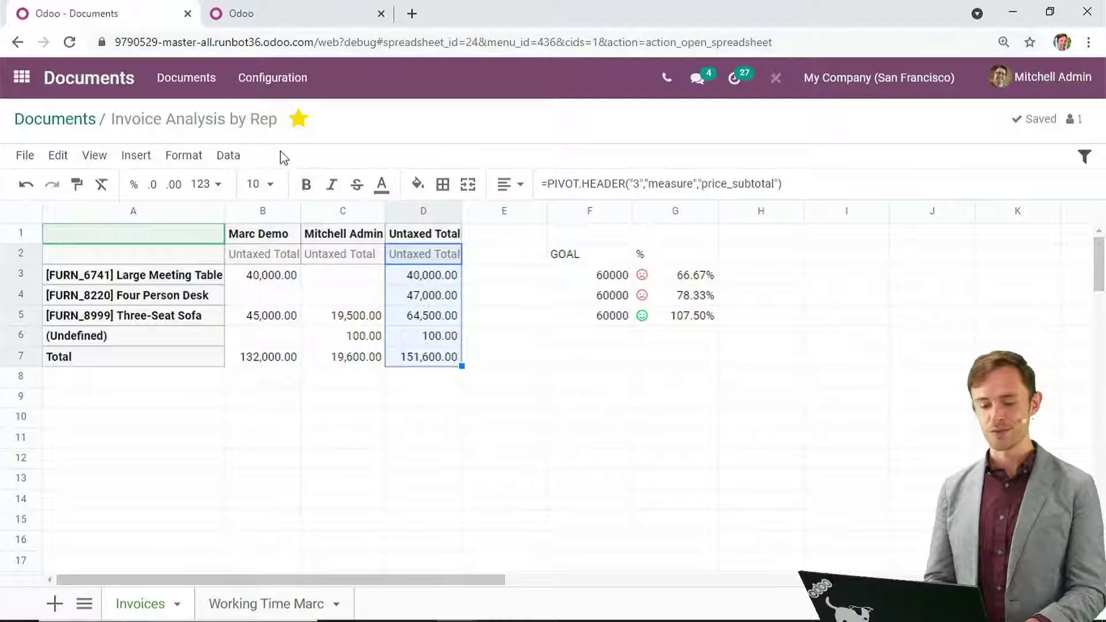
click(237, 161)
mouse_move(189, 160)
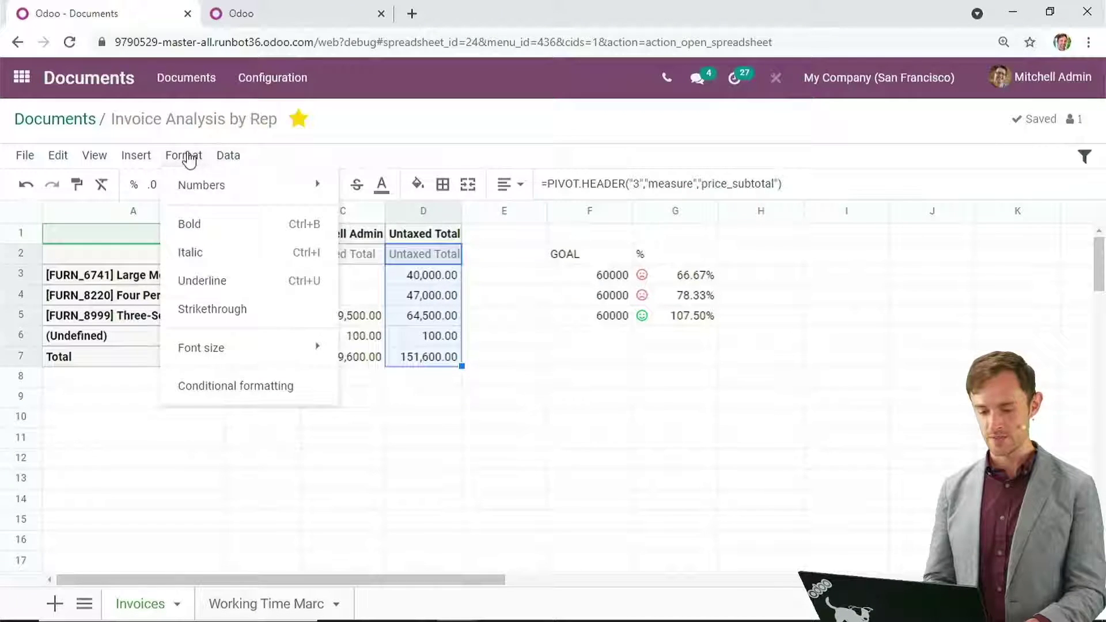
click(357, 136)
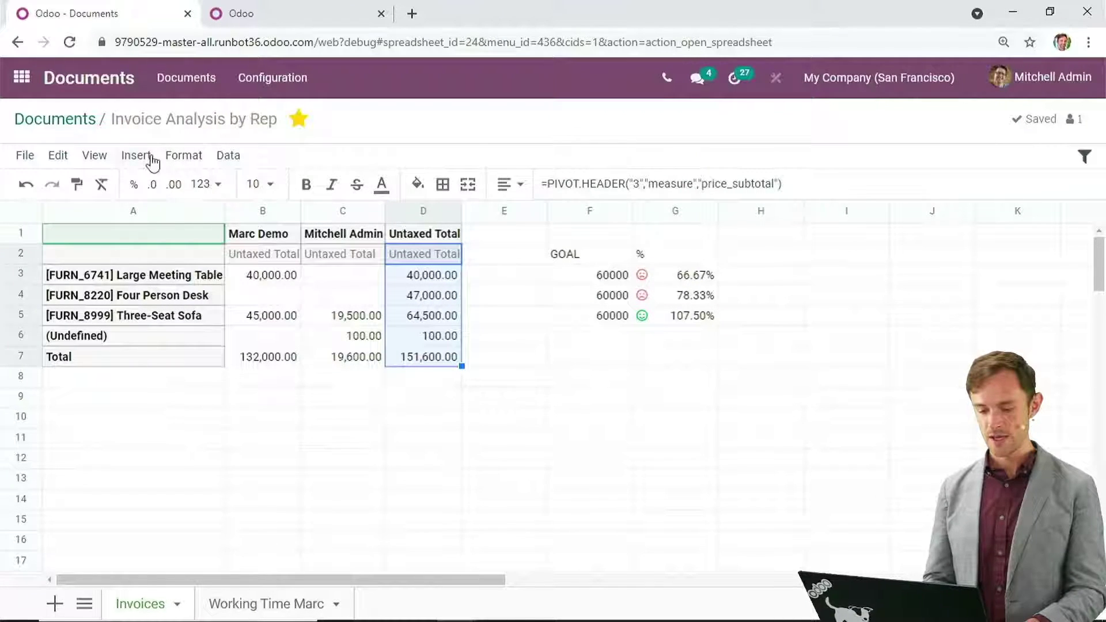
right_click(398, 259)
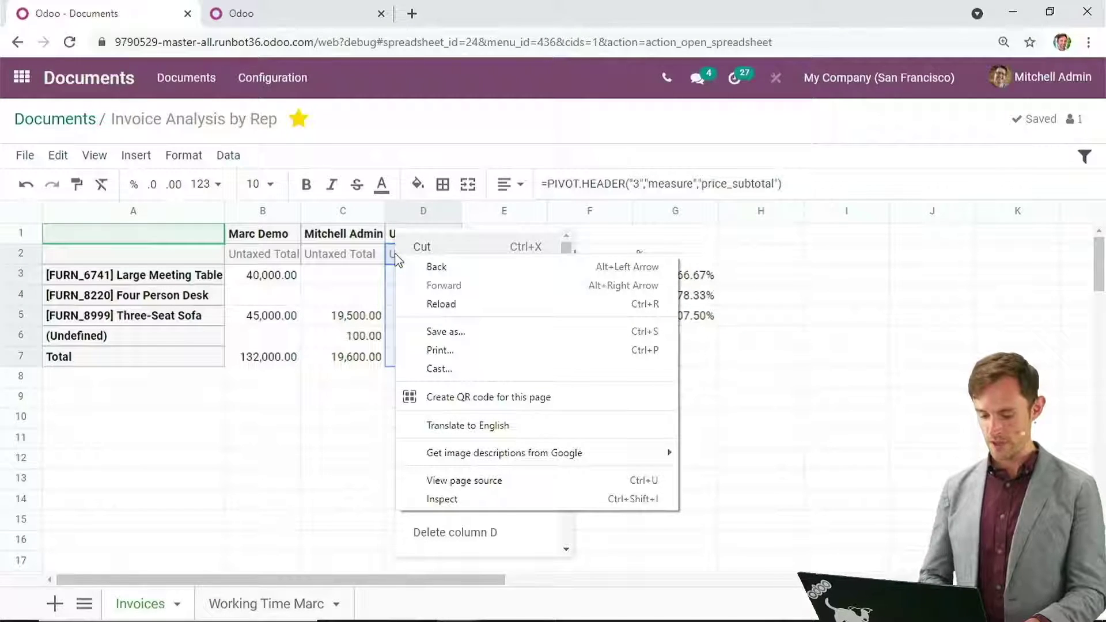
click(390, 252)
right_click(391, 252)
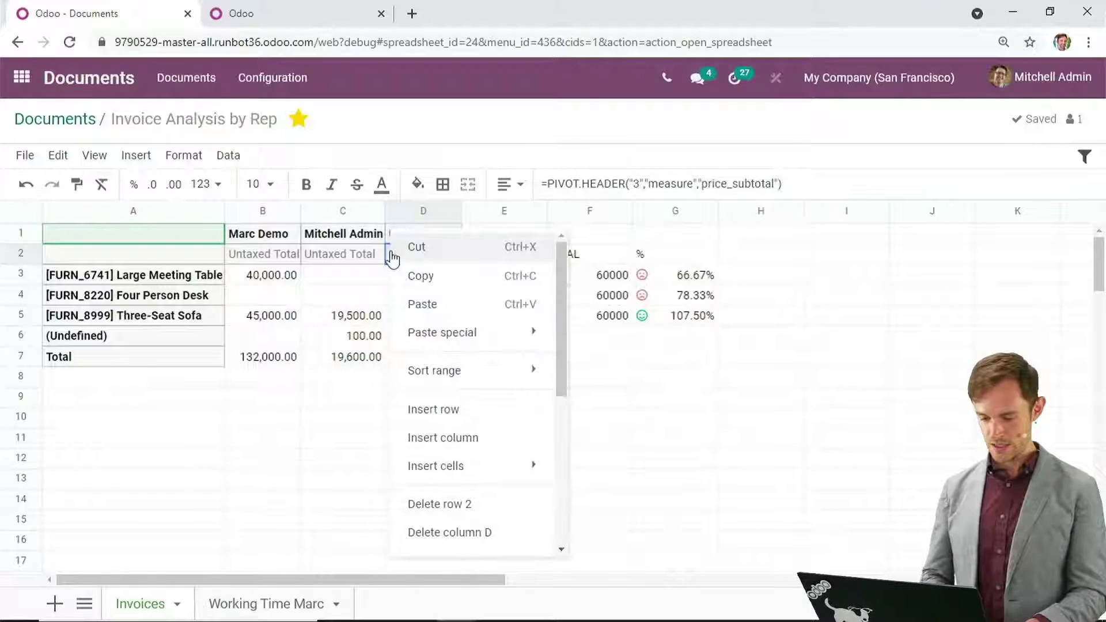
mouse_move(491, 381)
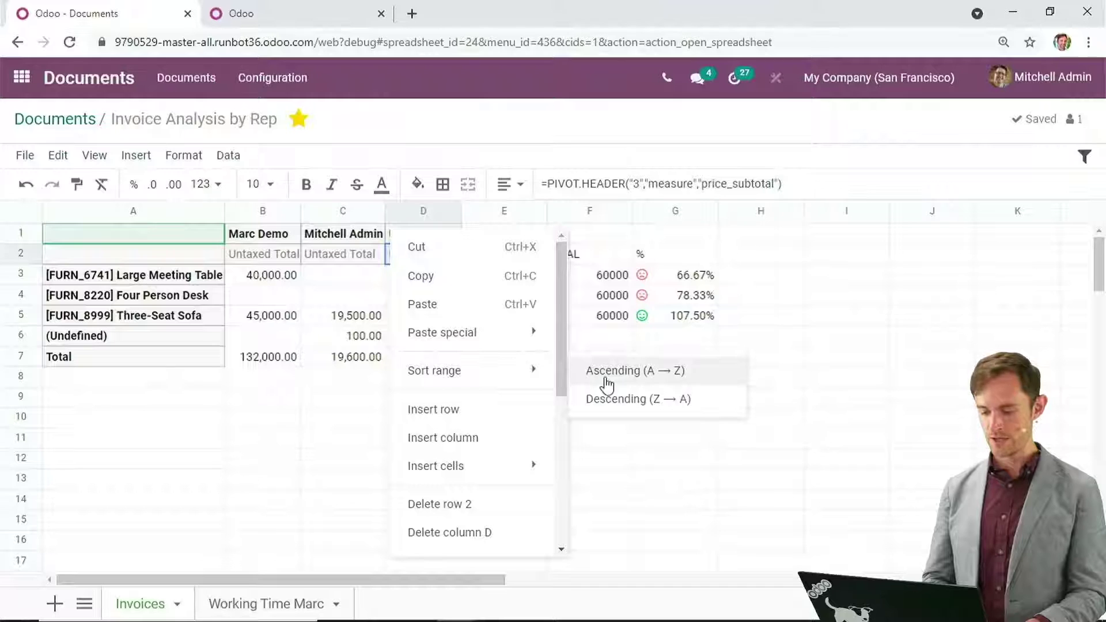
click(610, 400)
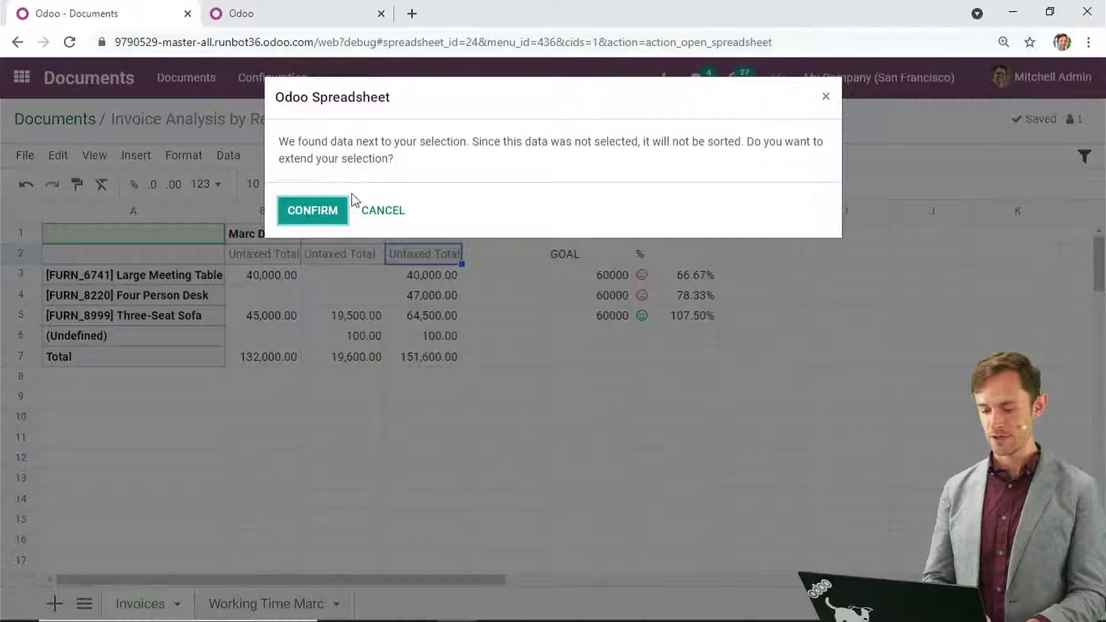
click(313, 211)
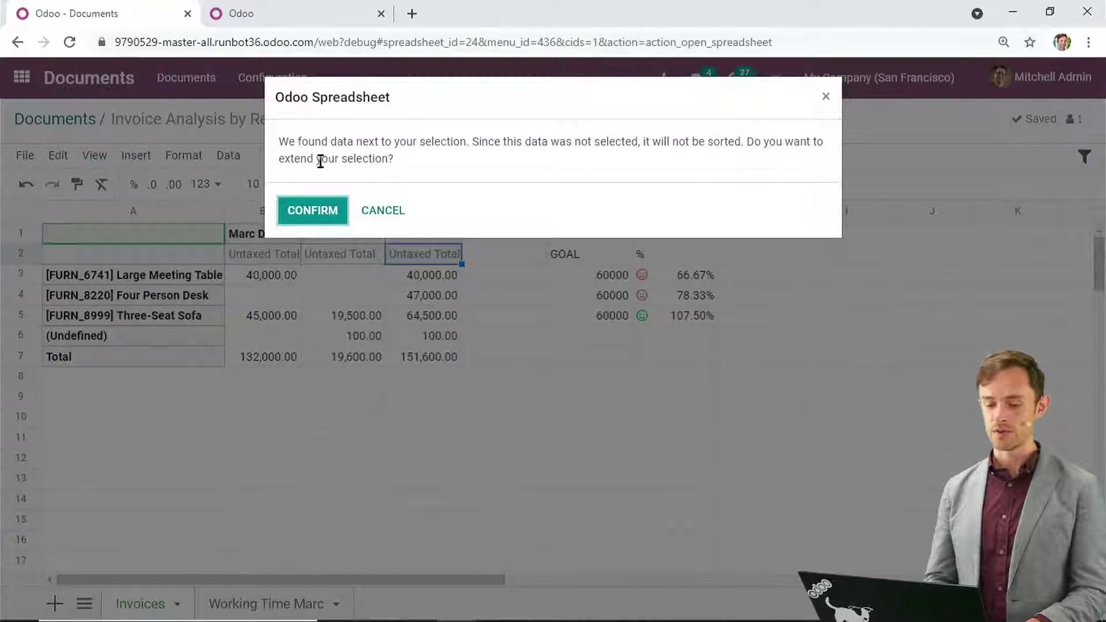
click(314, 216)
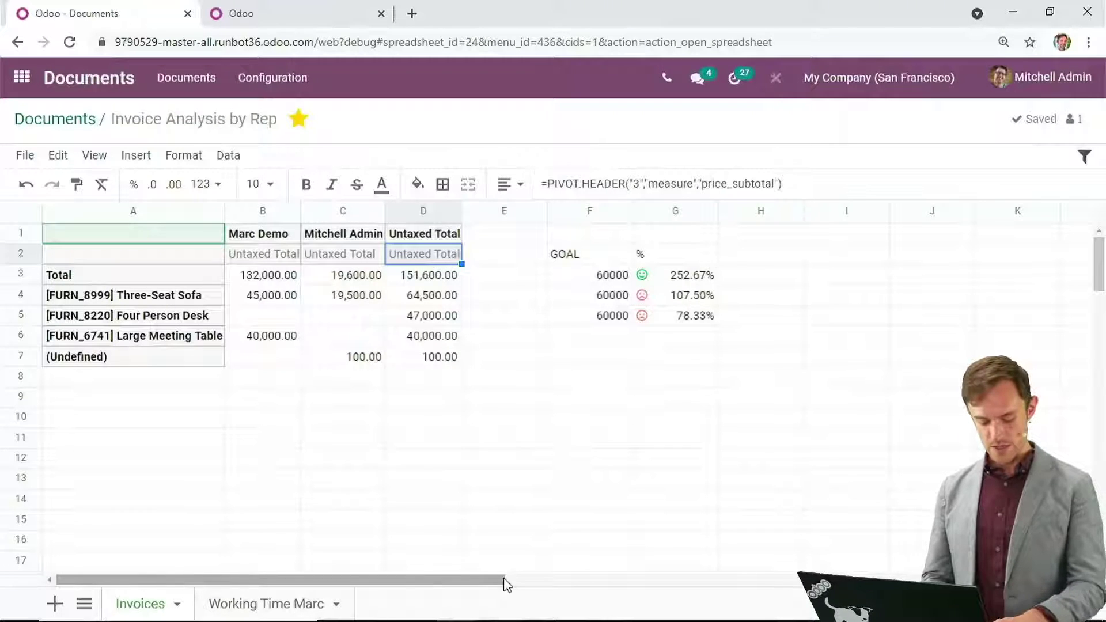
Download the spreadsheet as an Excel file, open it in Excel to check the export, and return to Odoo
click(25, 162)
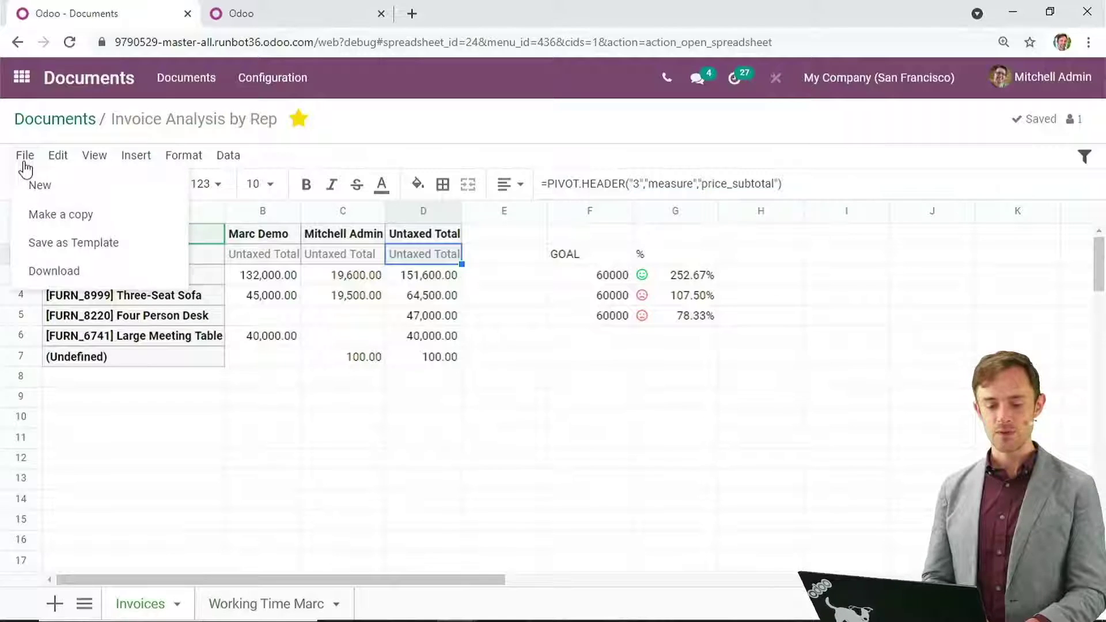
click(54, 272)
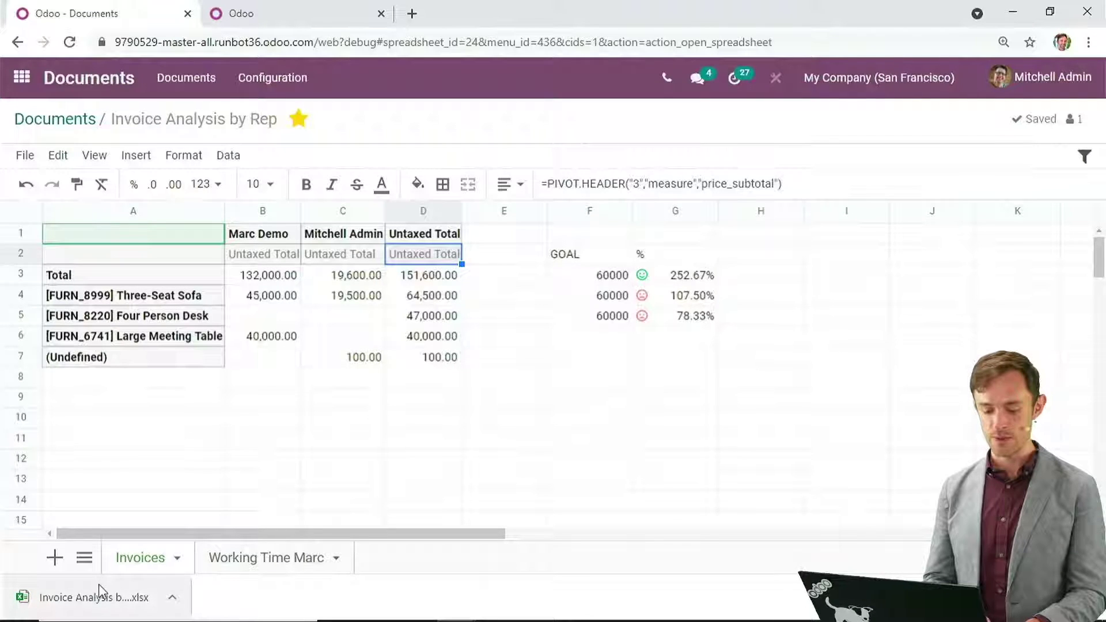
click(98, 586)
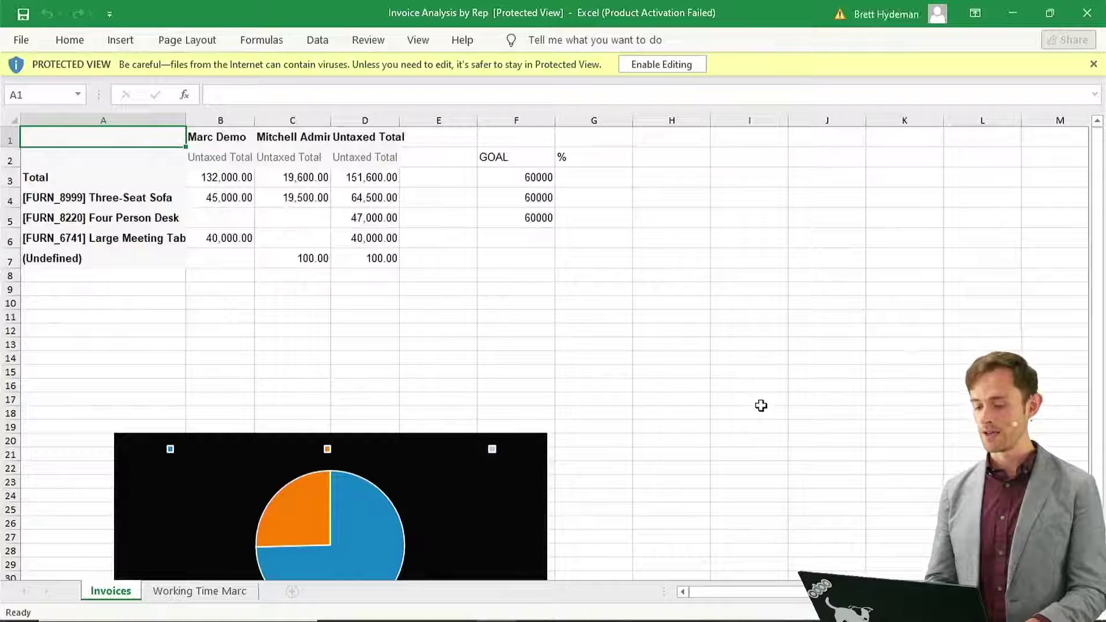
click(714, 477)
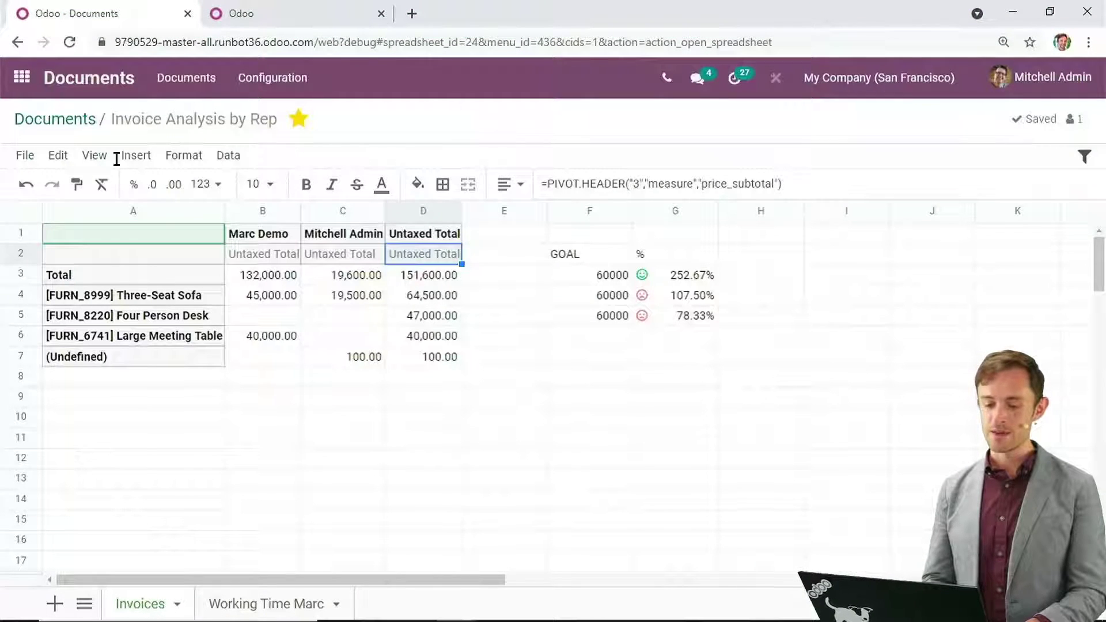
Save the spreadsheet as a template named Invoice Analysis by Rep - Template
click(25, 157)
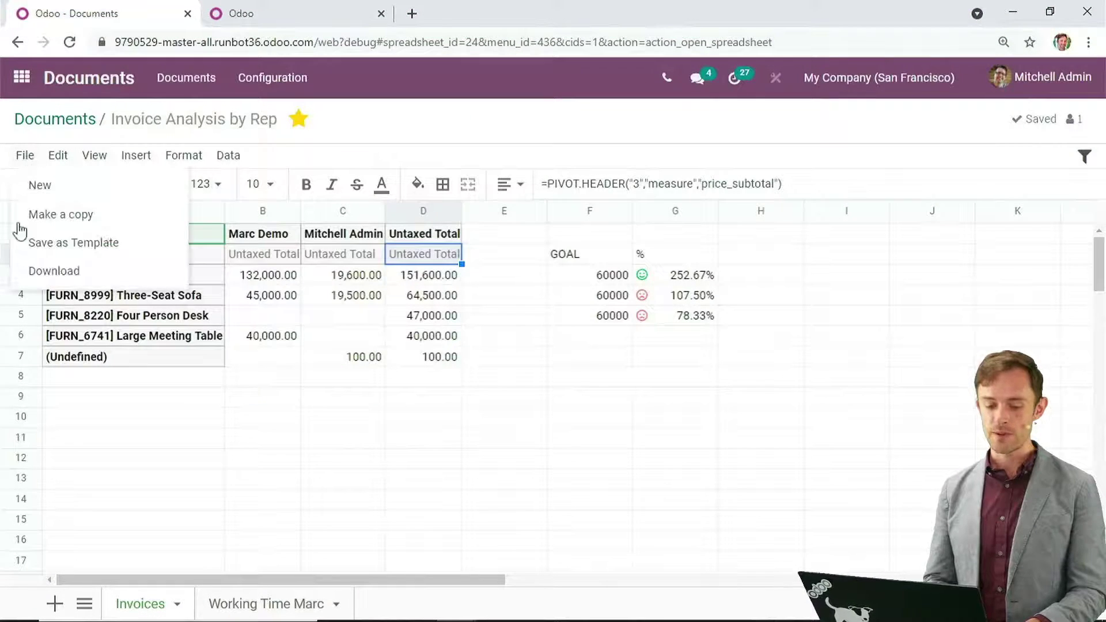
click(63, 245)
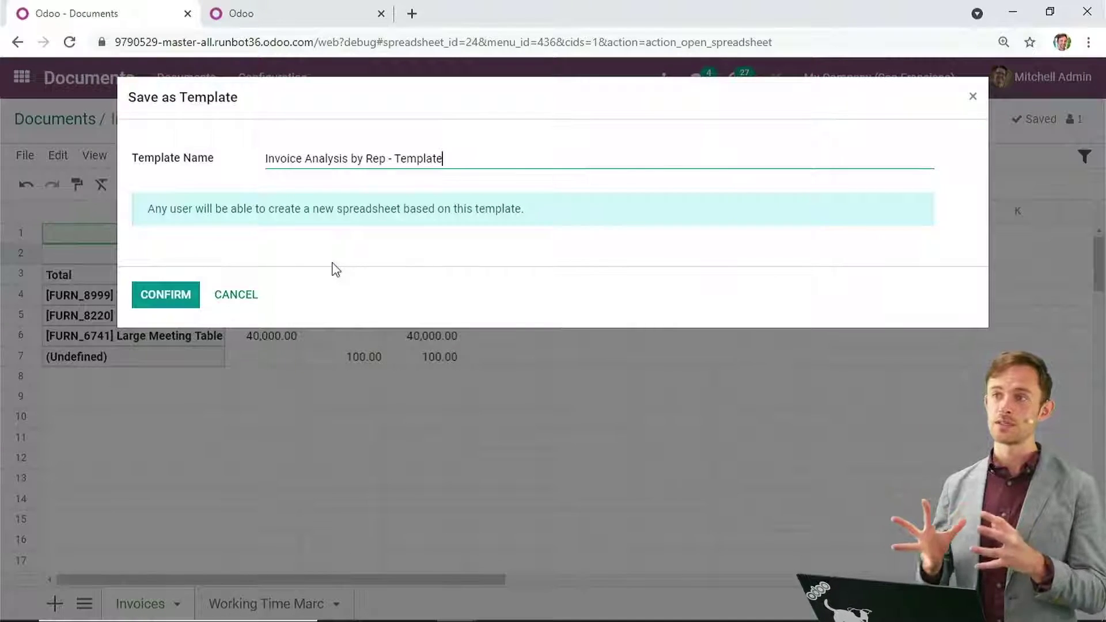
click(178, 295)
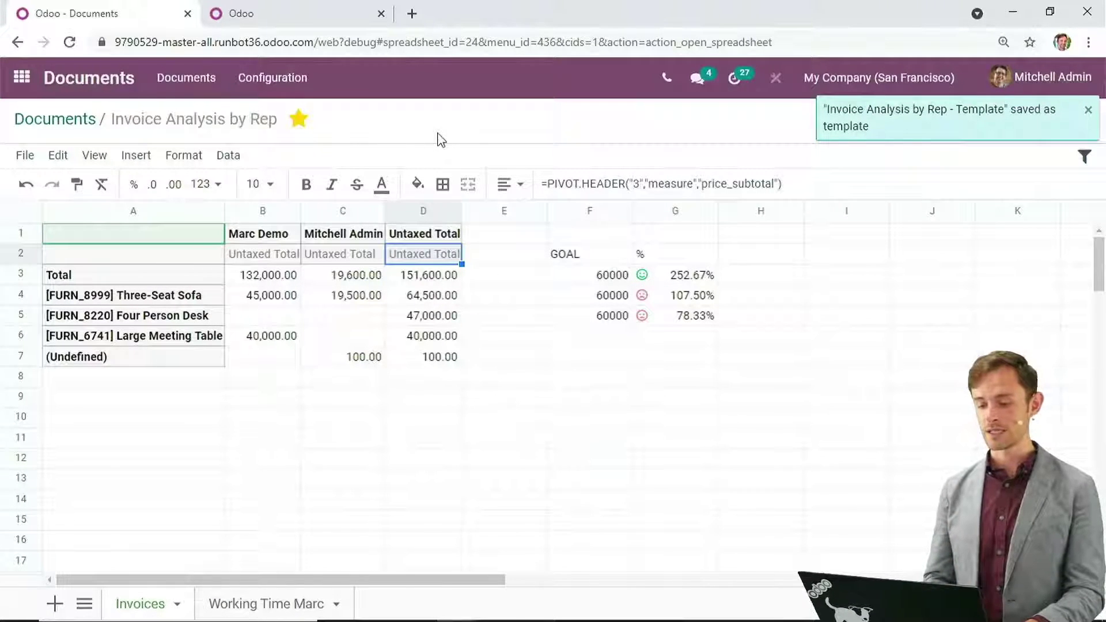
Open the Spreadsheet Templates list in Documents and remove the My Templates filter
click(271, 82)
click(88, 90)
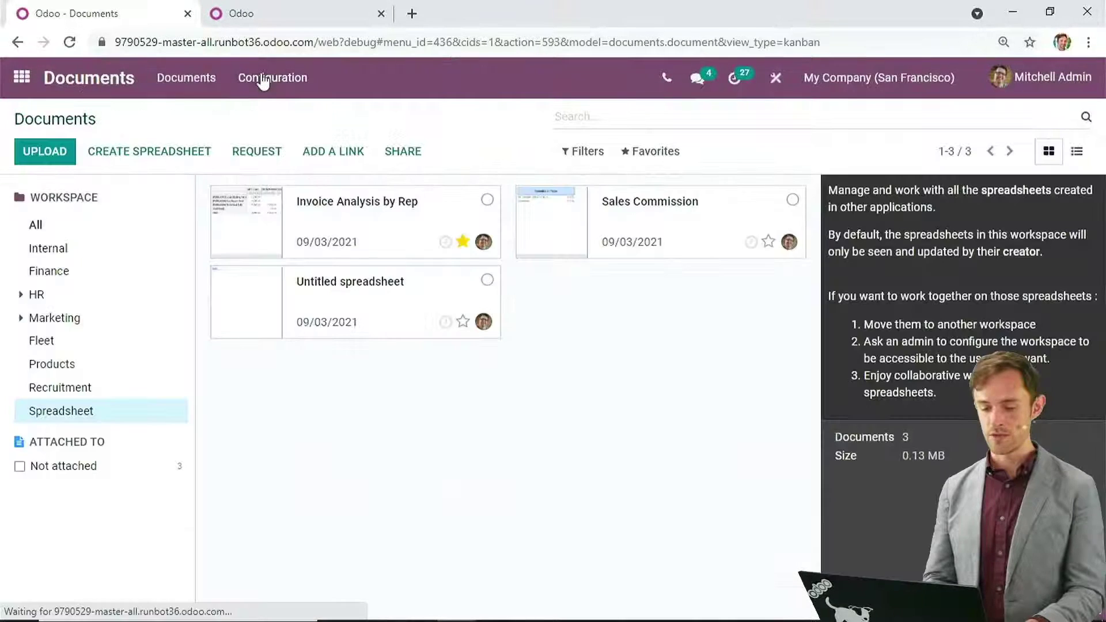
click(262, 80)
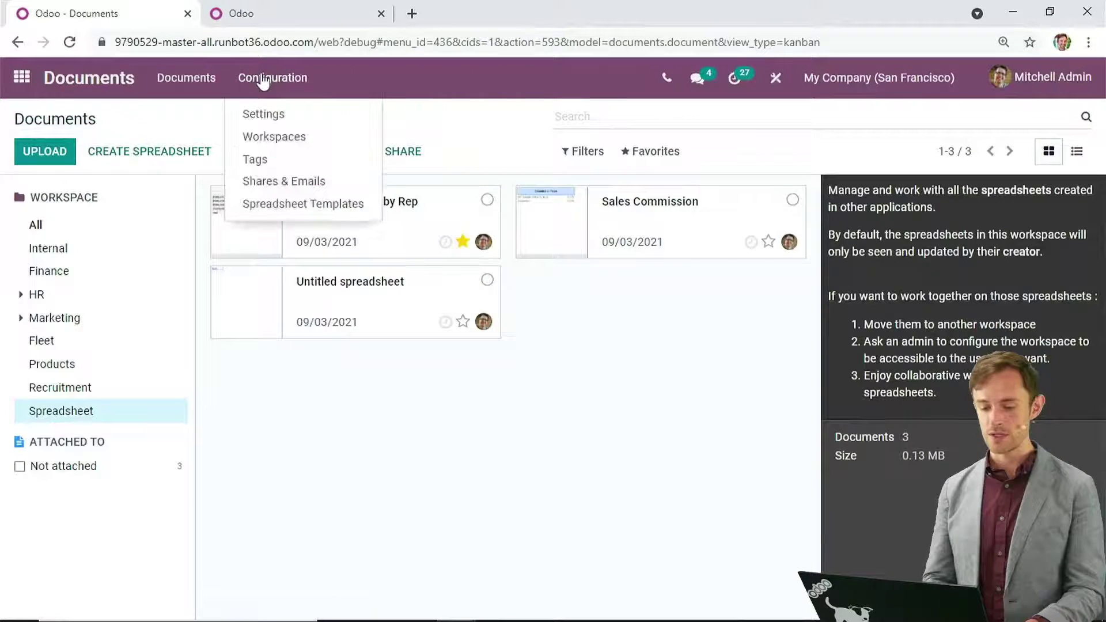
click(274, 204)
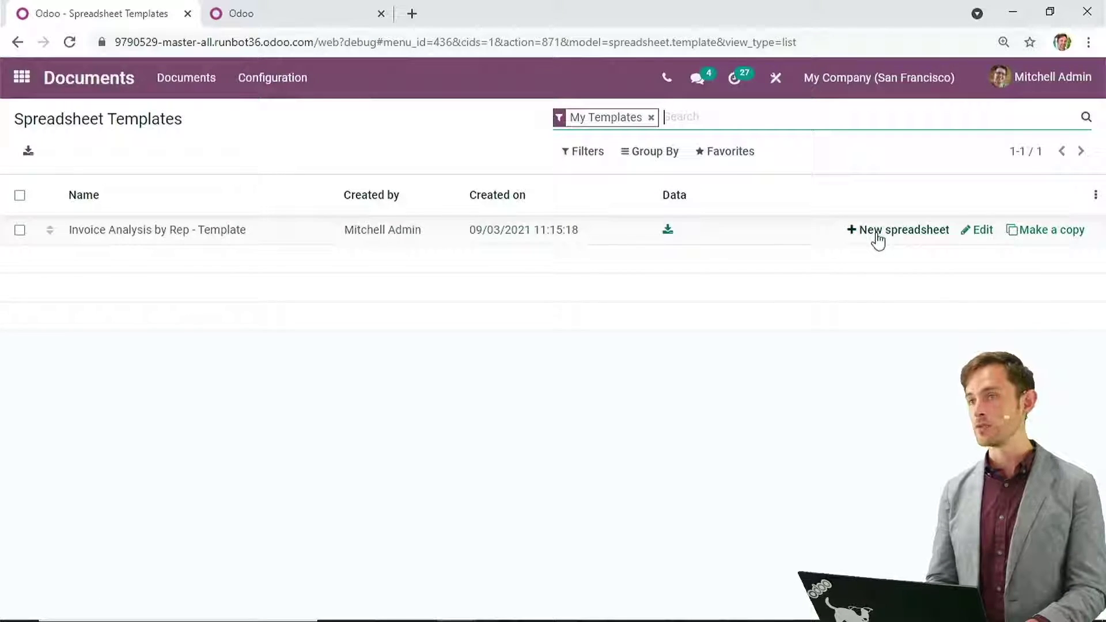
click(651, 117)
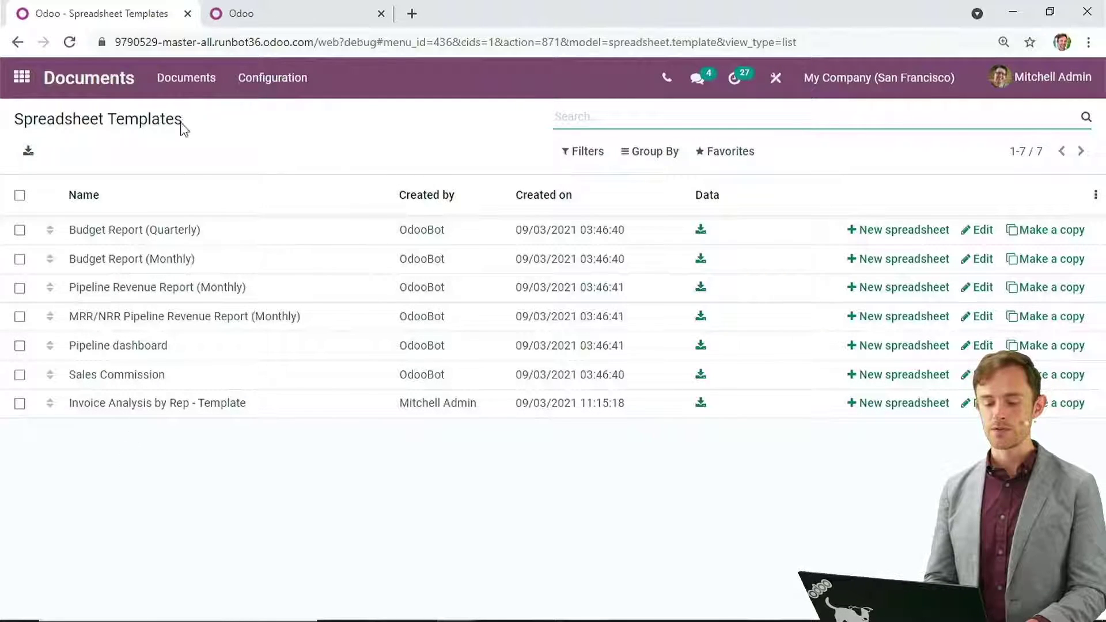
click(147, 379)
click(485, 130)
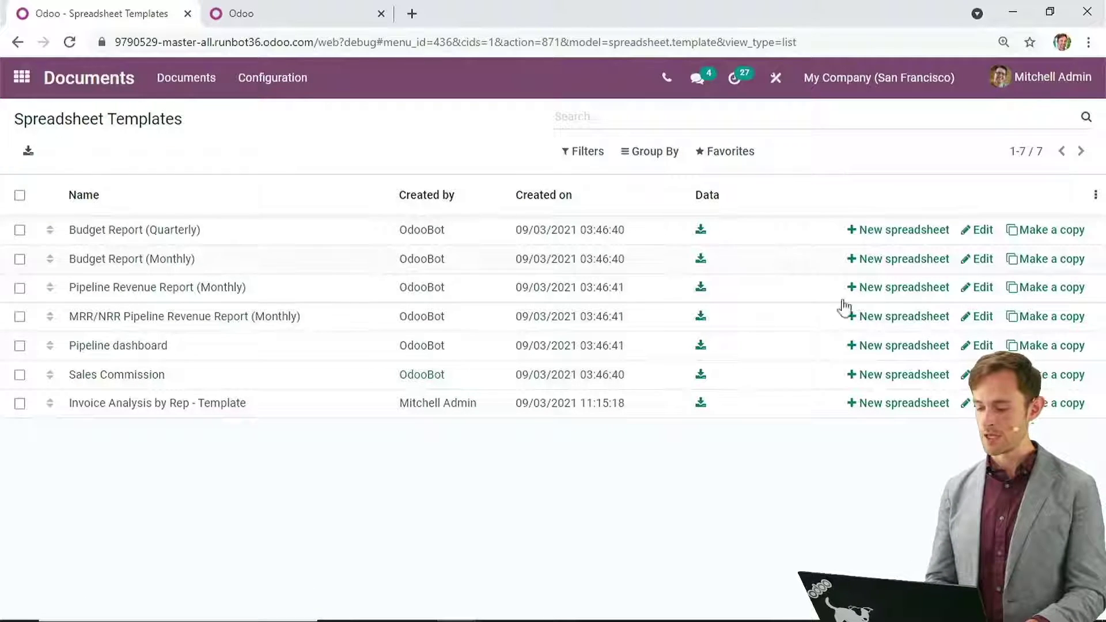
Create a new spreadsheet from the Sales Commission template, review its monthly commissions through December 2021, and return to the apps overview
click(891, 376)
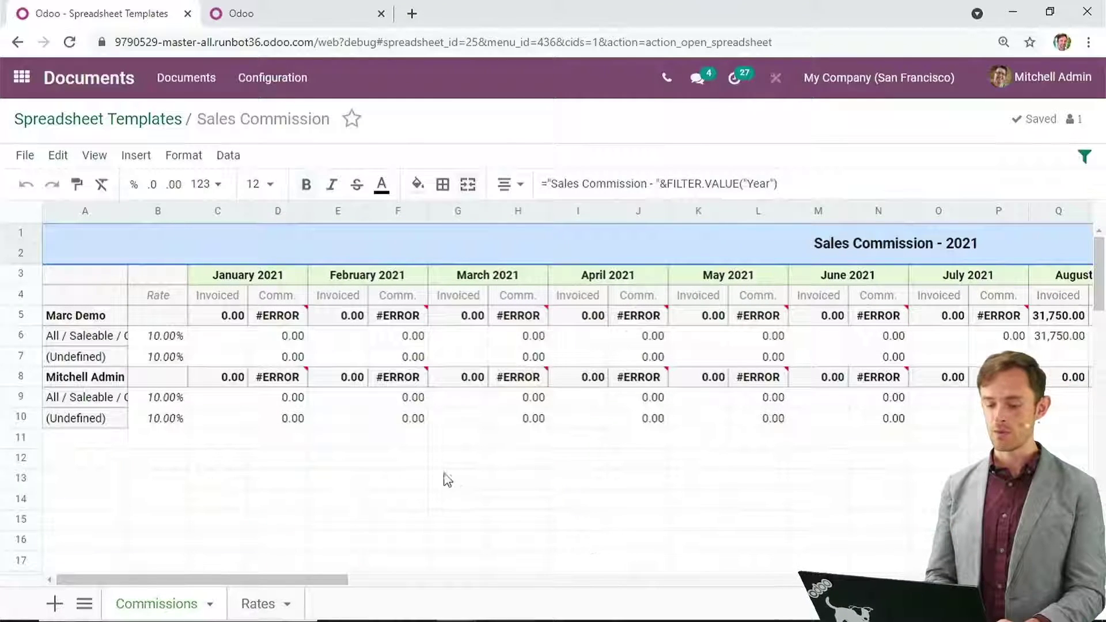
drag(340, 580, 504, 599)
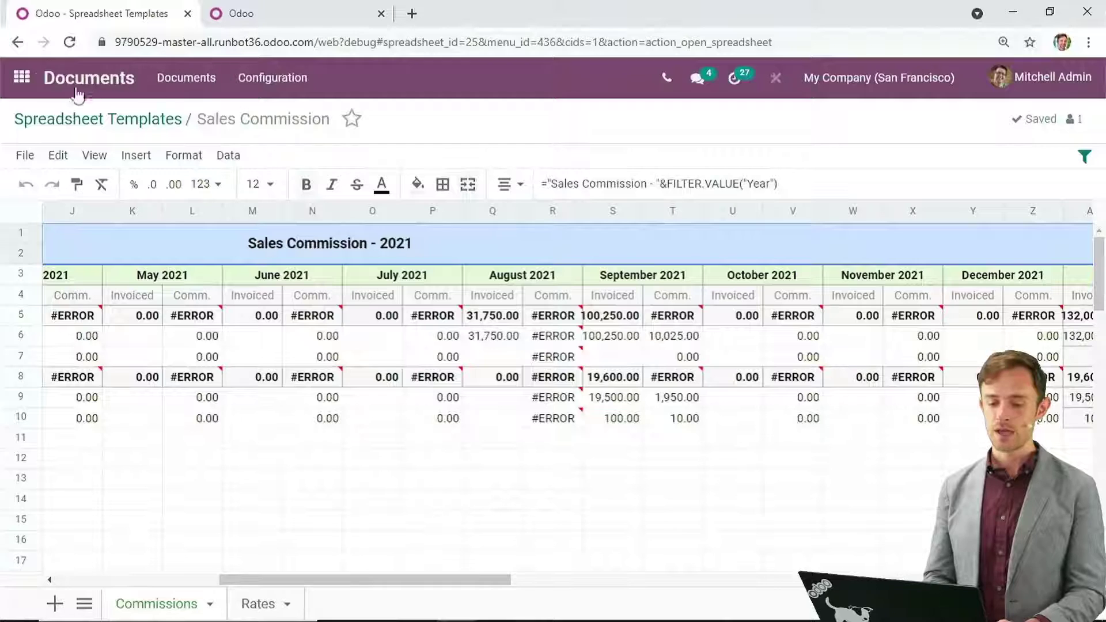
click(21, 77)
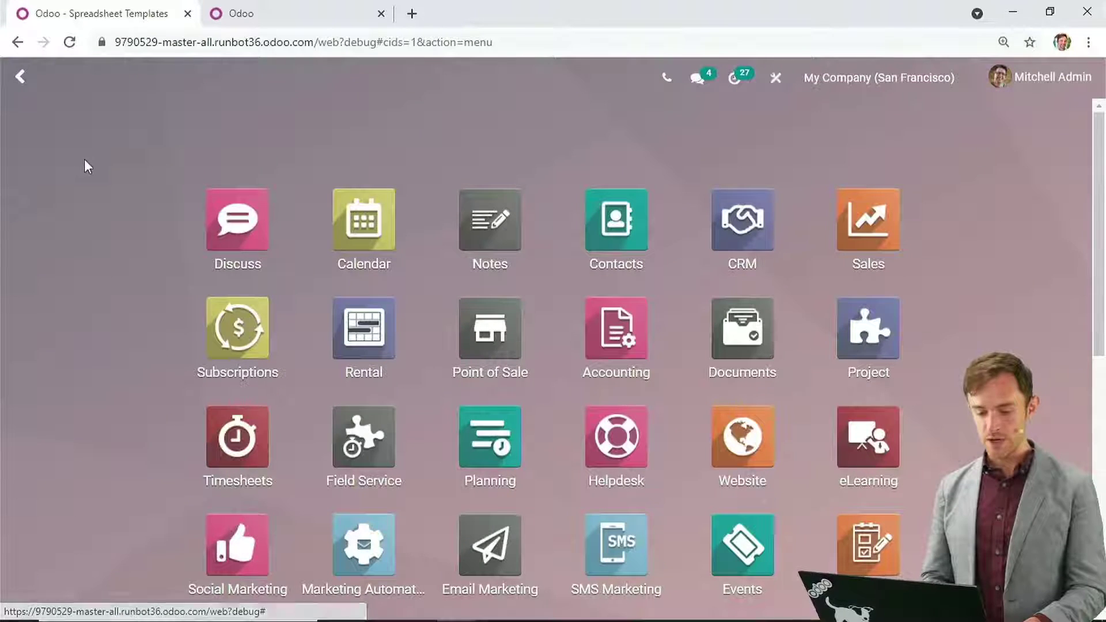
key(alt+Tab)
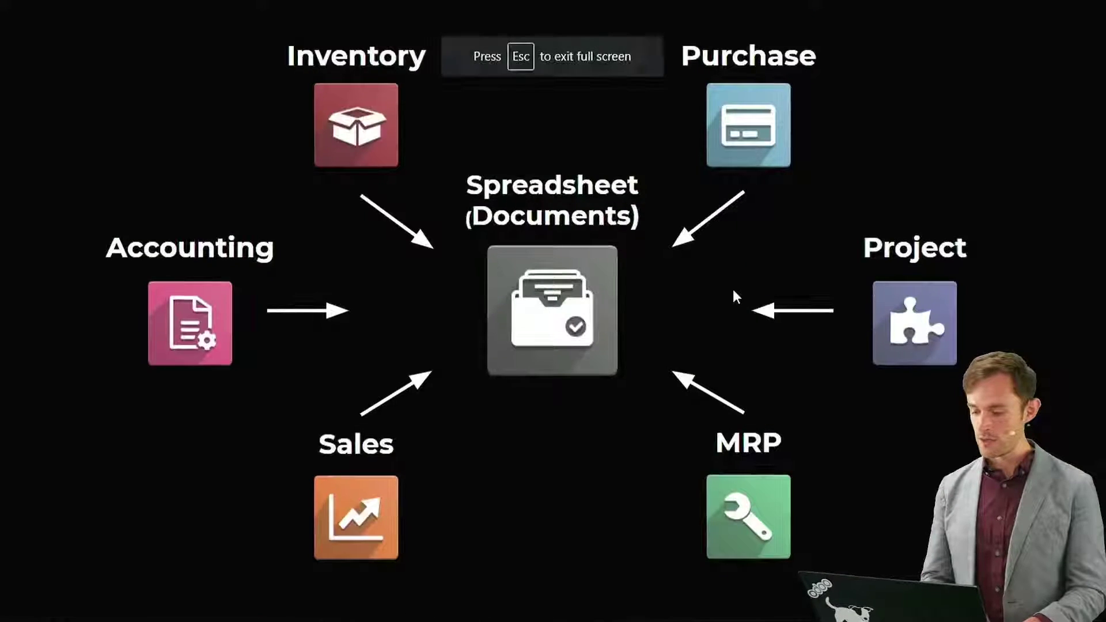
click(966, 225)
click(968, 225)
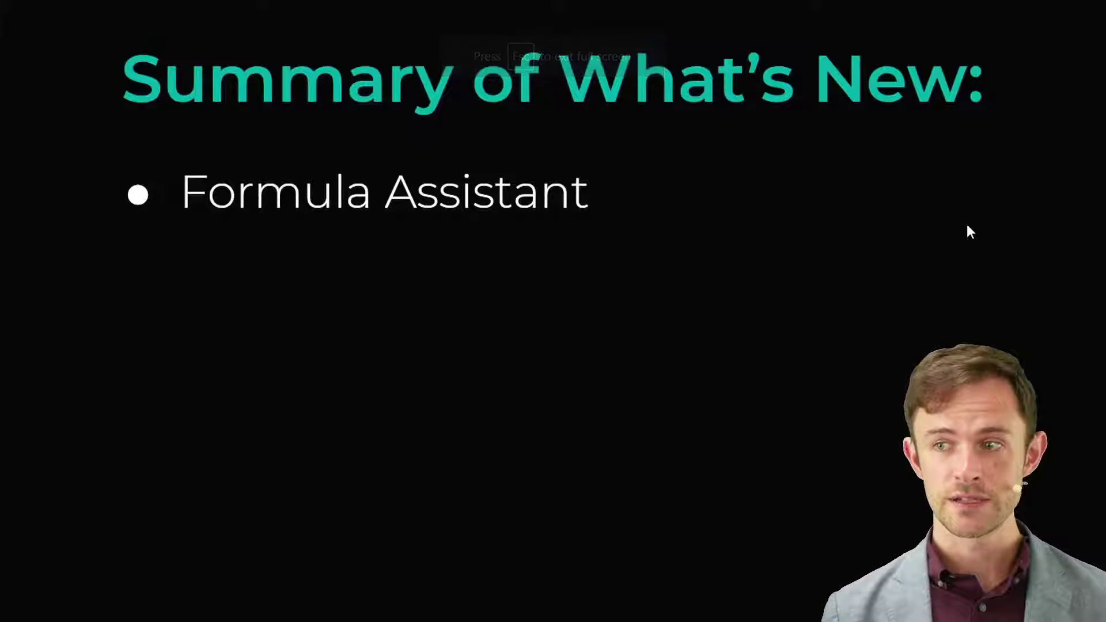
key(Right)
key(Right)
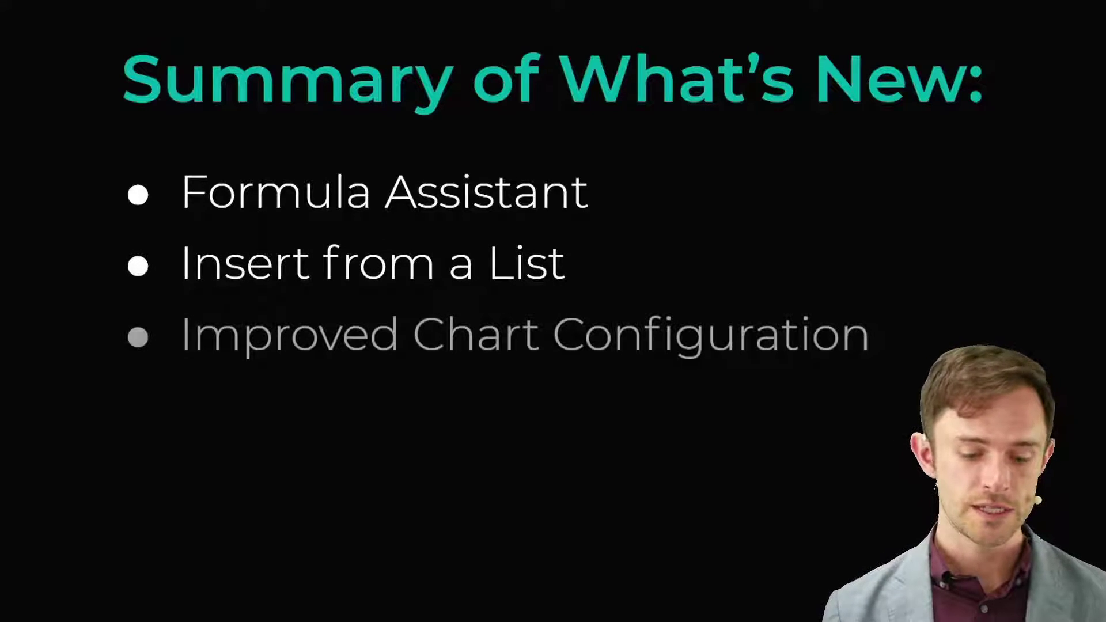
key(Right)
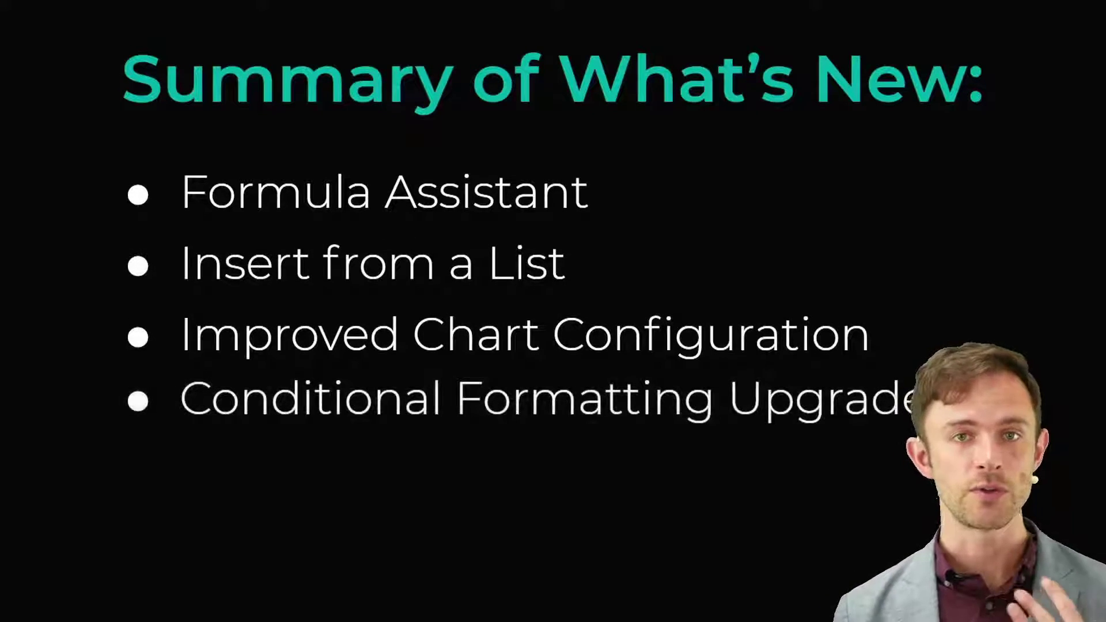